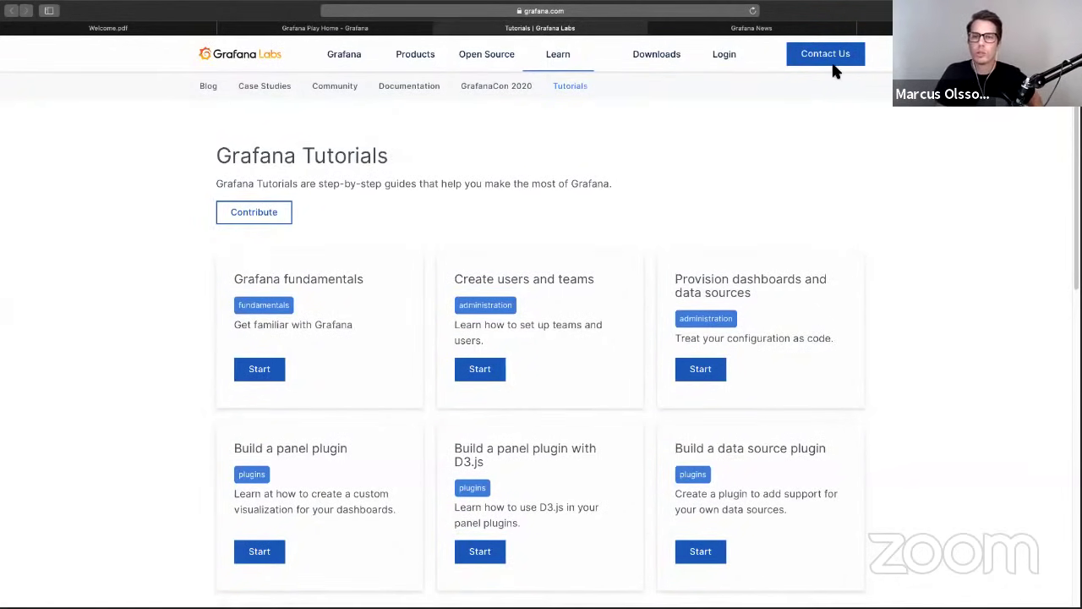
{"action": "left_click", "coordinate": [810, 31]}
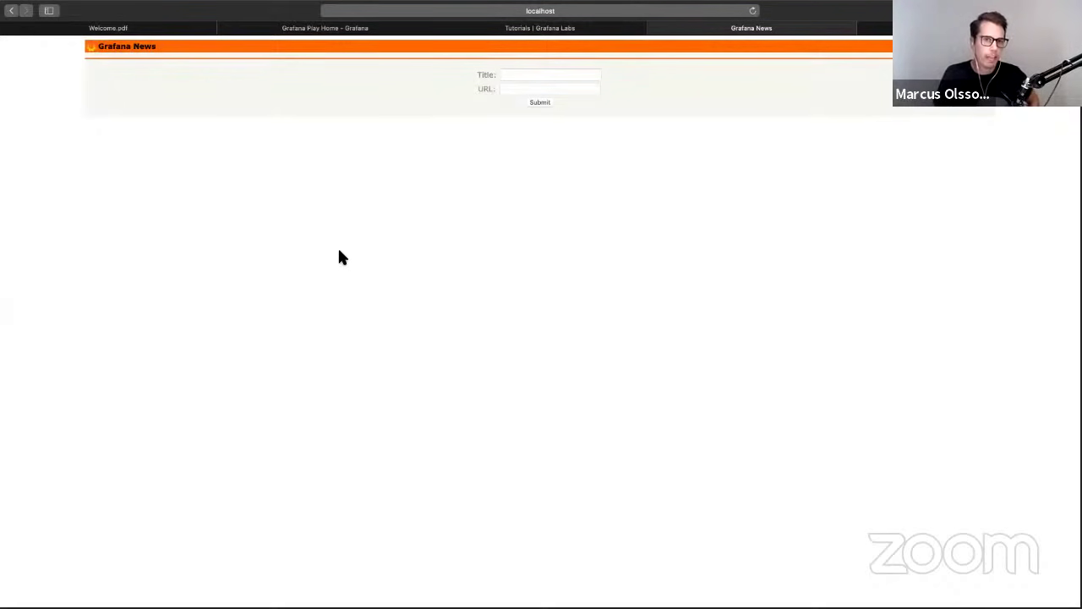
{"action": "left_click", "coordinate": [506, 77]}
{"action": "type", "text": "Grafana"}
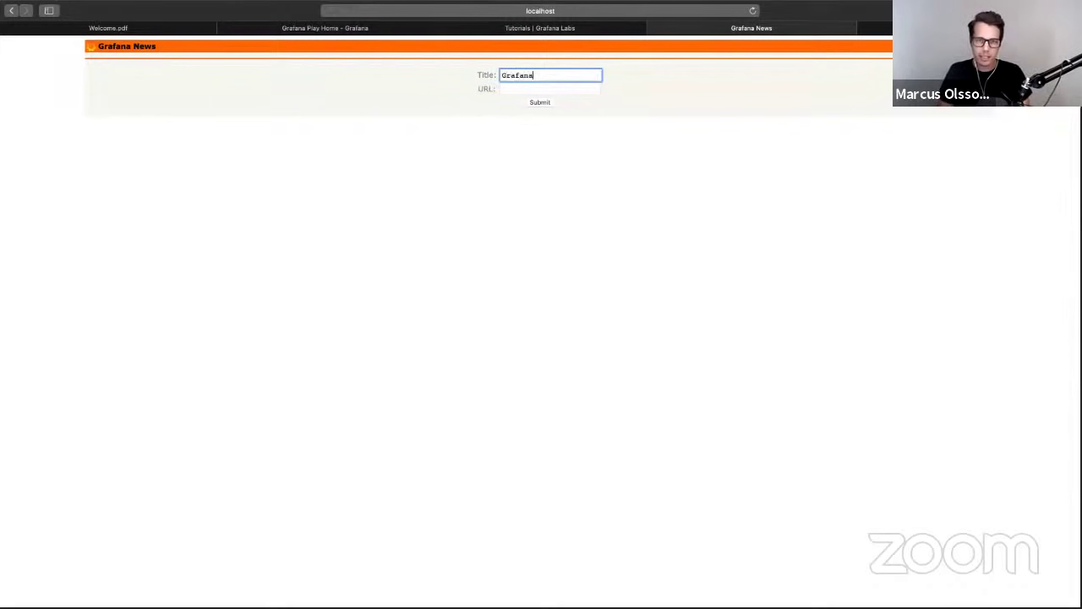
{"action": "key", "text": "Tab"}
{"action": "type", "text": "https://"}
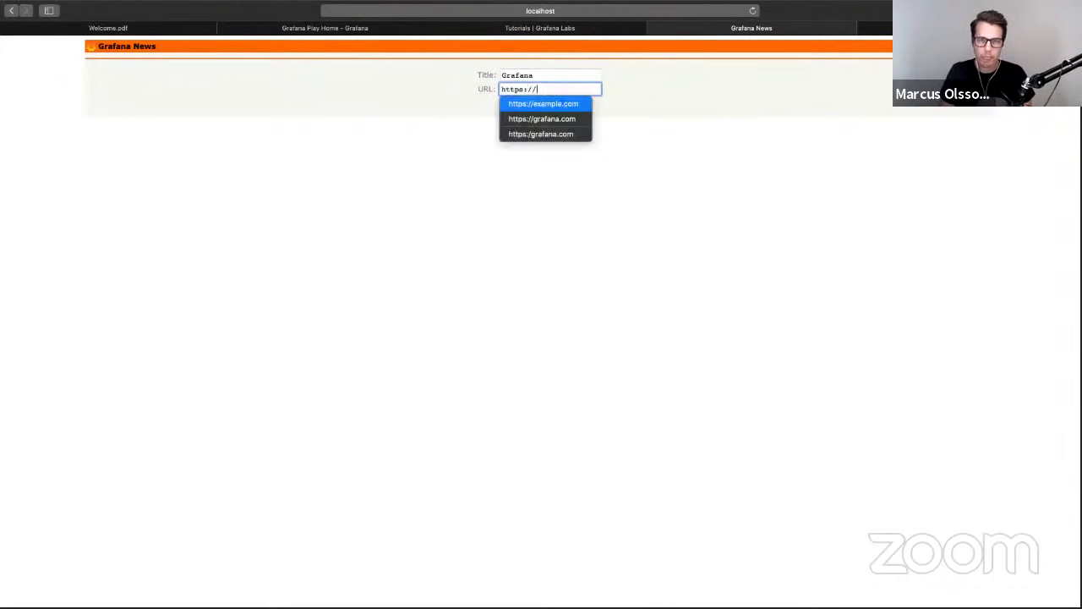
{"action": "type", "text": "grafana"}
{"action": "key", "text": "BackSpace"}
{"action": "key", "text": "BackSpace"}
{"action": "key", "text": "BackSpace"}
{"action": "key", "text": "BackSpace"}
{"action": "key", "text": "BackSpace"}
{"action": "key", "text": "BackSpace"}
{"action": "type", "text": "graf"}
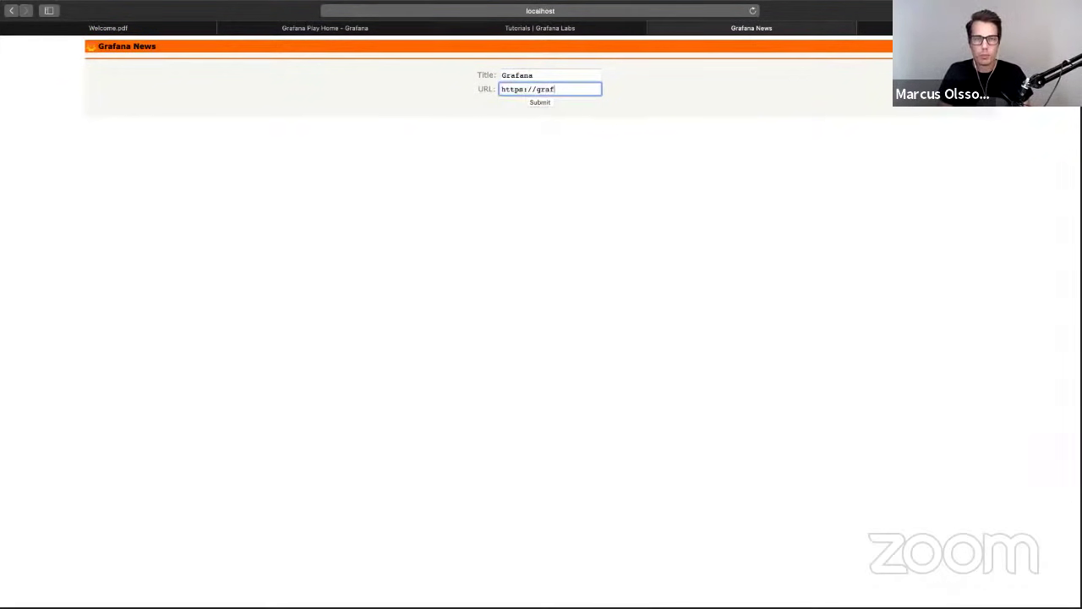
{"action": "type", "text": "ana.com"}
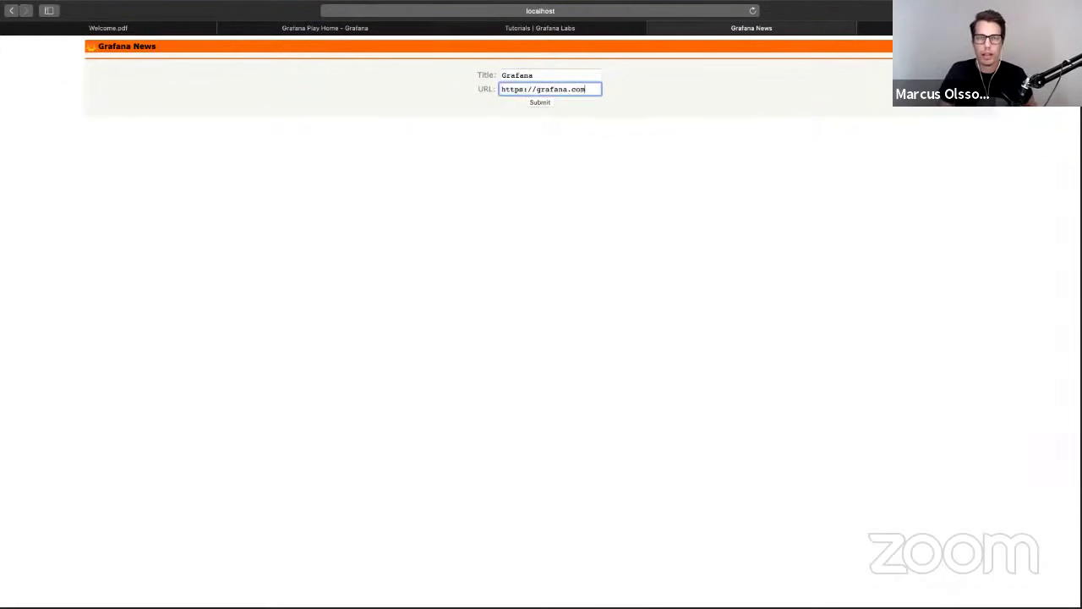
{"action": "left_click", "coordinate": [546, 103]}
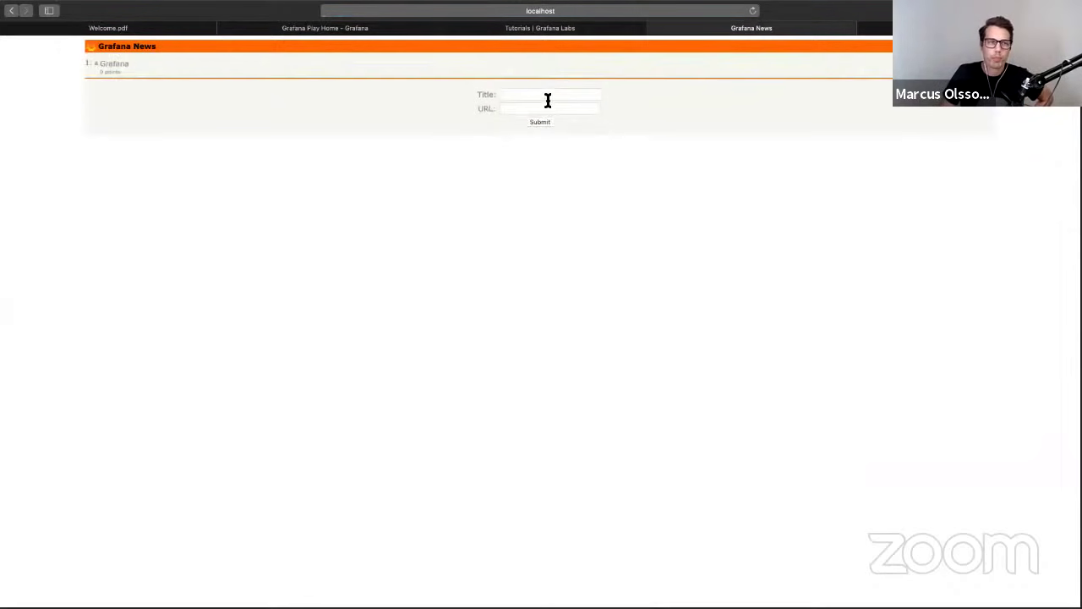
{"action": "left_click", "coordinate": [95, 66]}
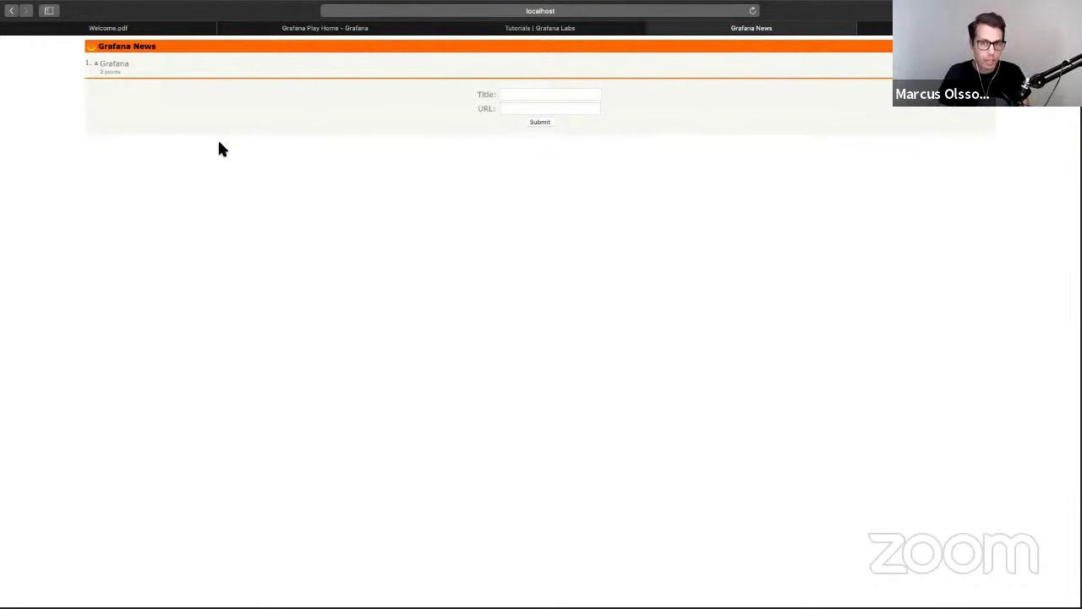
- Open the sample application's metrics page at localhost:8081/metrics
{"action": "mouse_move", "coordinate": [580, 48]}
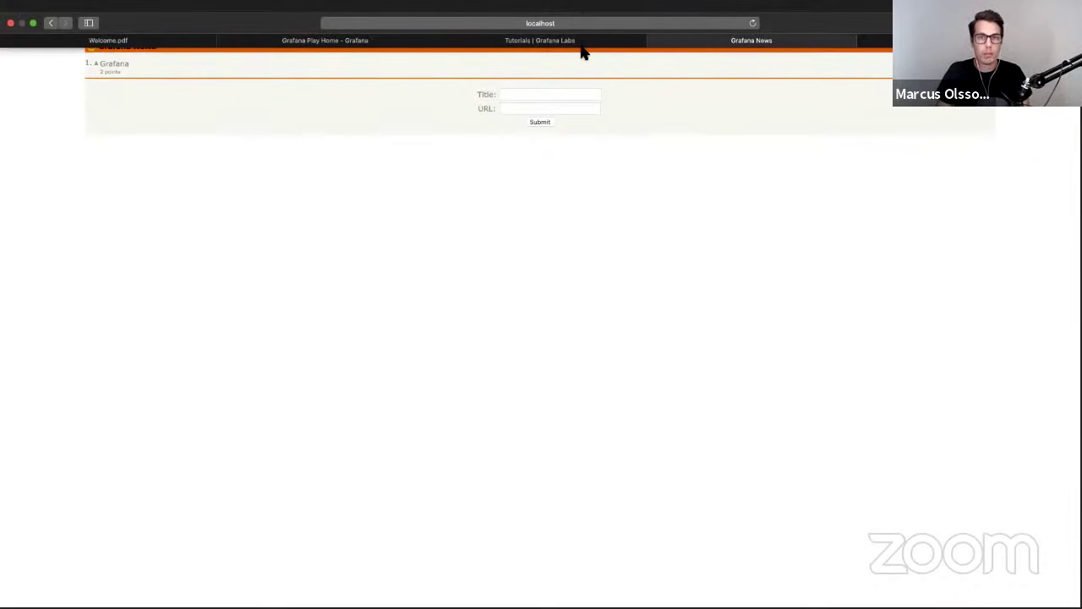
{"action": "left_click", "coordinate": [594, 25]}
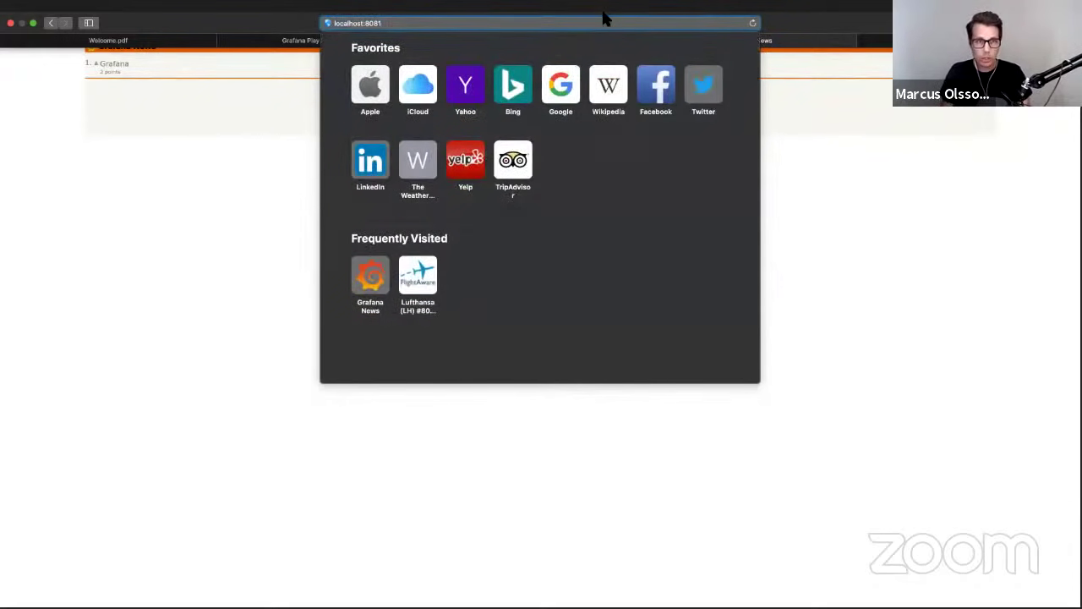
{"action": "type", "text": "/metrics"}
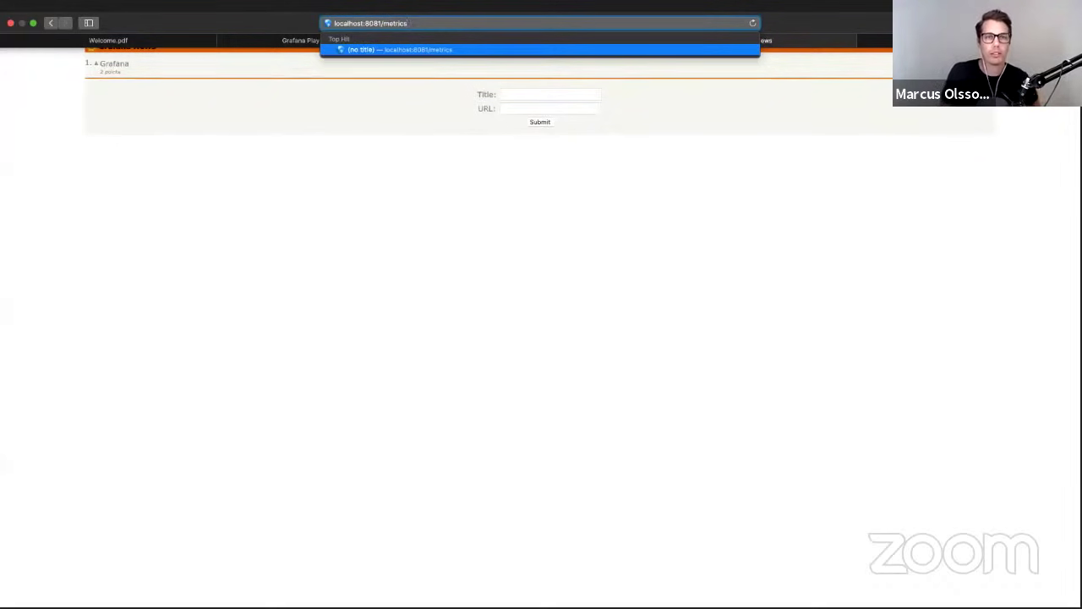
{"action": "key", "text": "Return"}
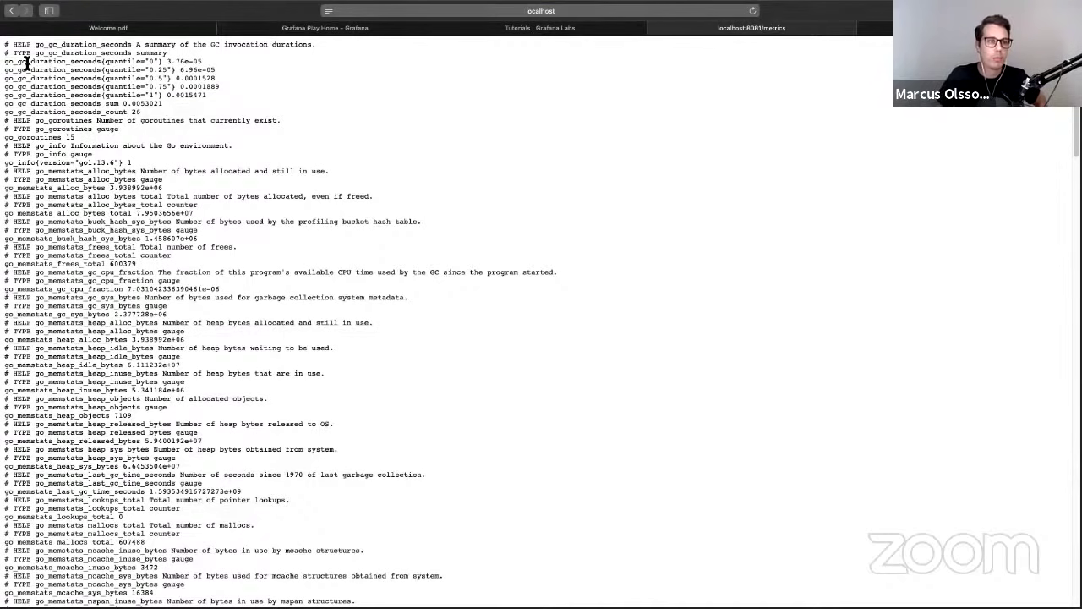
- Examine the first go_gc_duration_seconds line, with its metric name, quantile label and value
{"action": "left_click_drag", "start_coordinate": [27, 62], "coordinate": [205, 62]}
{"action": "double_click", "coordinate": [93, 61]}
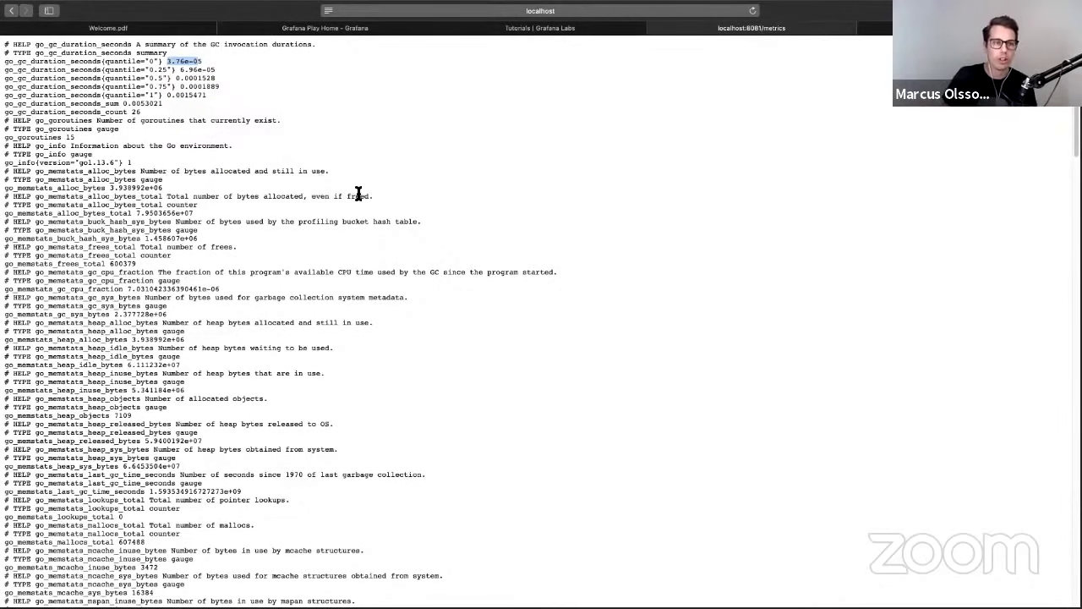
{"action": "left_click", "coordinate": [461, 305]}
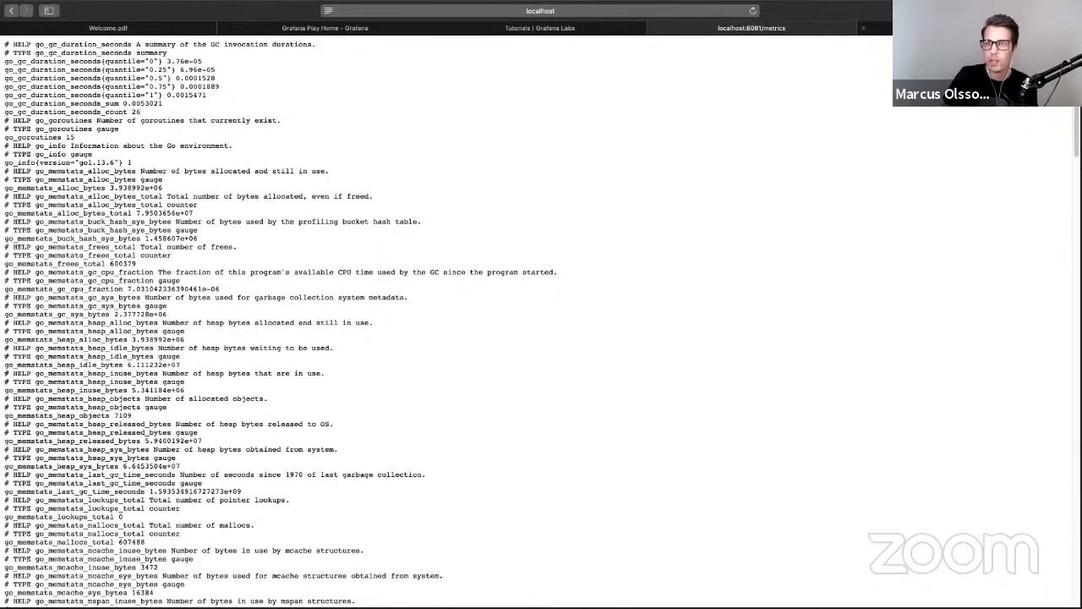
- Go to the local Grafana login page and log in as the admin user with the account password
{"action": "left_click", "coordinate": [922, 28]}
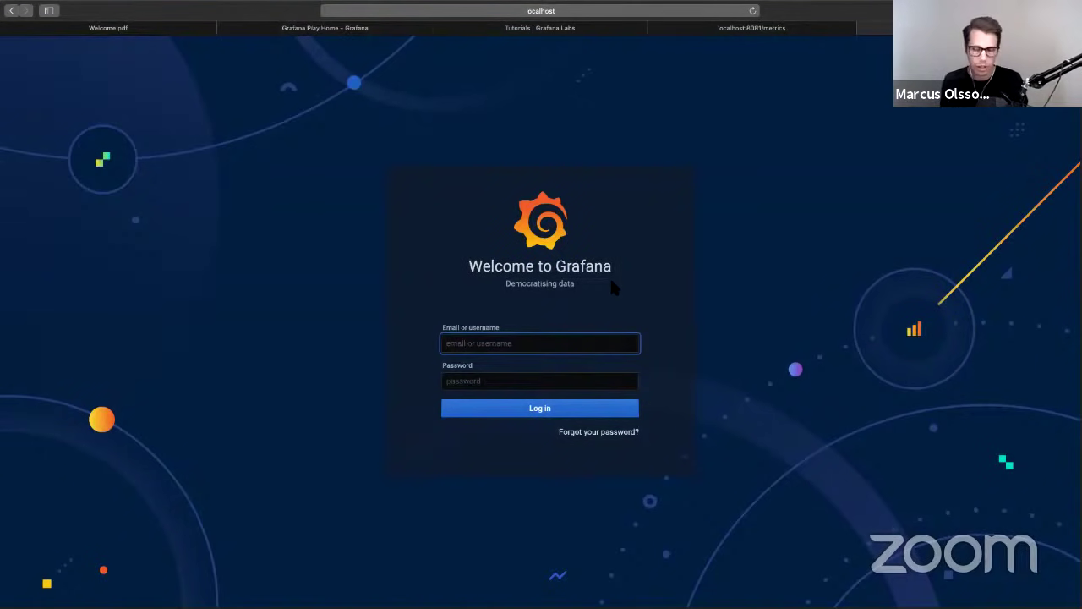
{"action": "type", "text": "admin"}
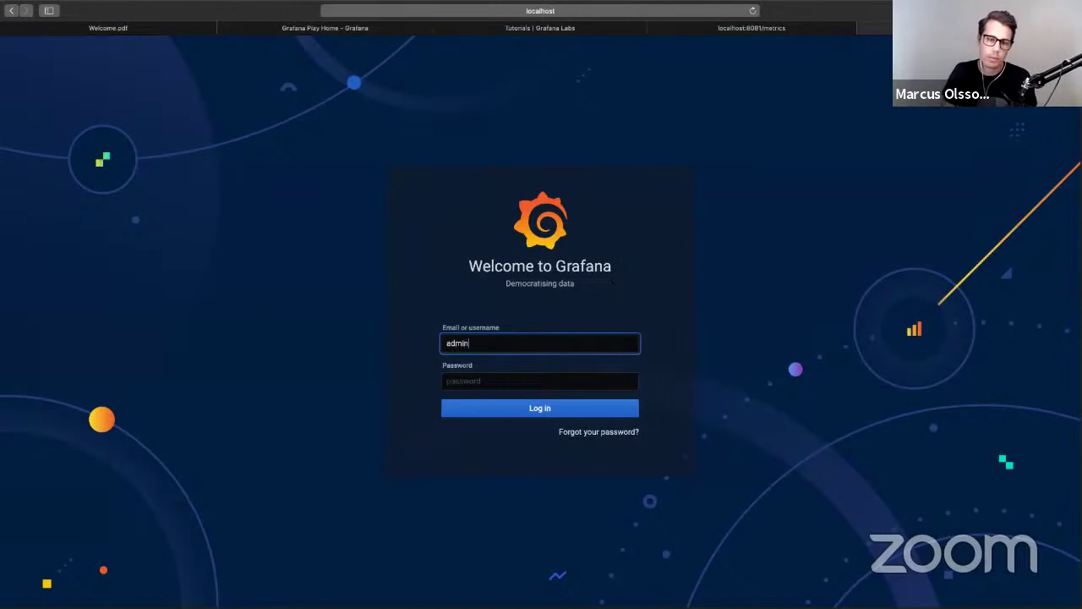
{"action": "key", "text": "Tab"}
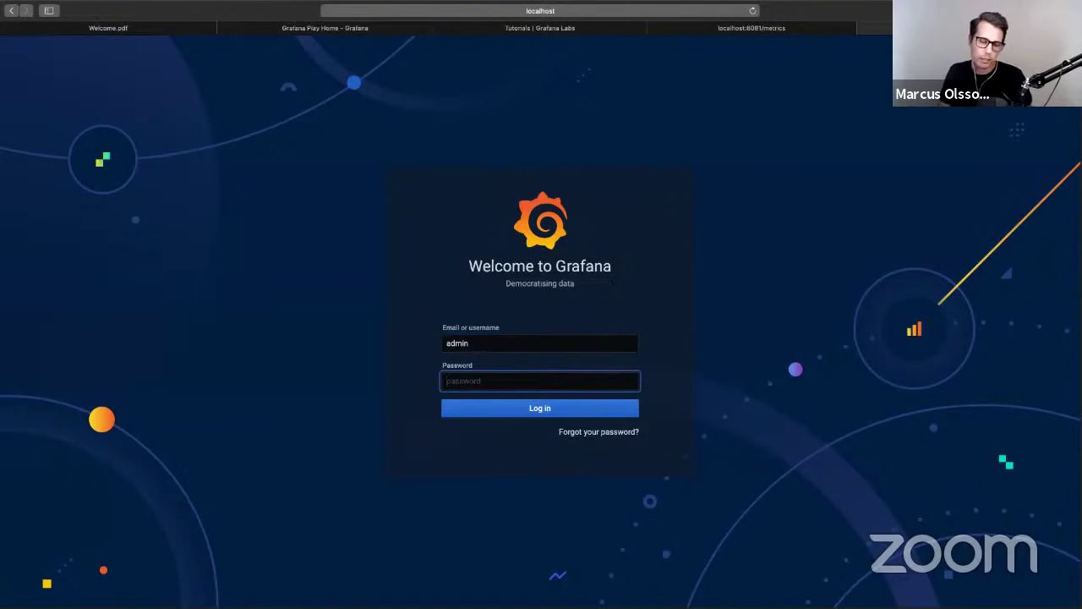
{"action": "type", "text": "admin"}
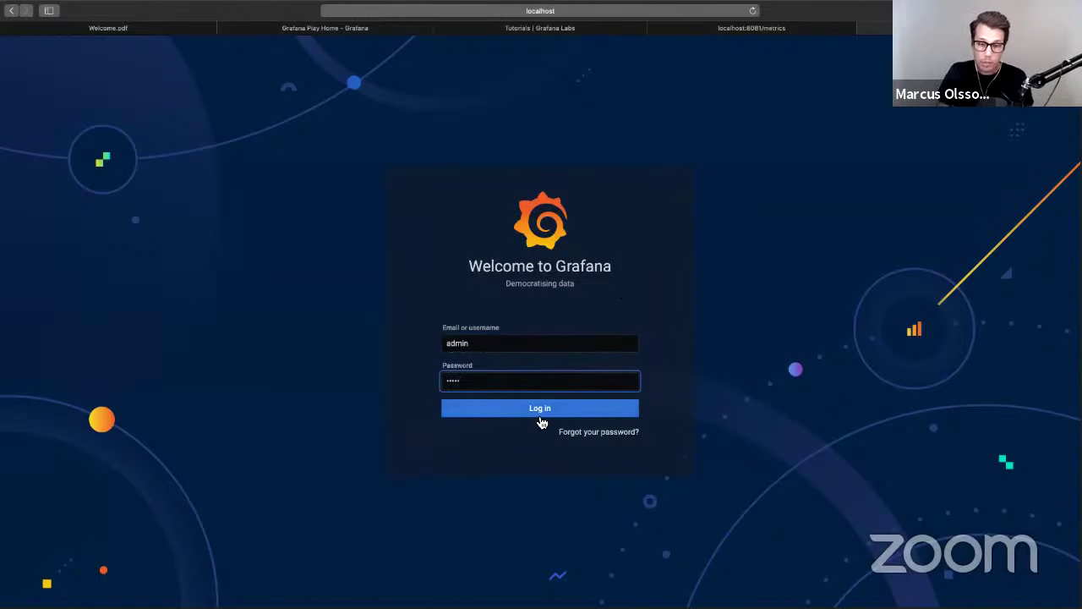
{"action": "left_click", "coordinate": [542, 413]}
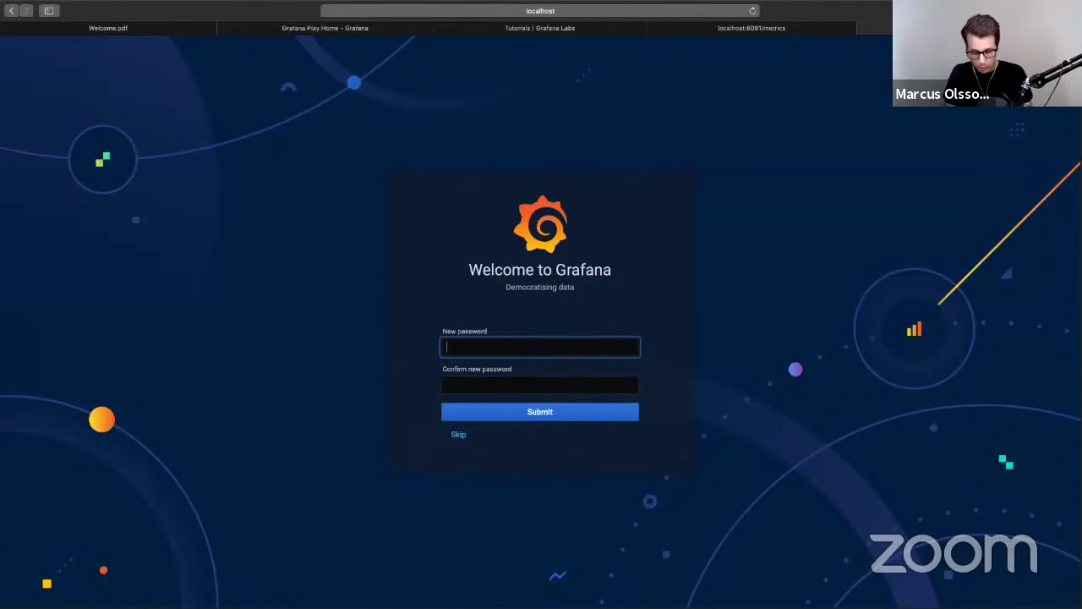
- Try to set a new account password by filling in the new password and its confirmation and submitting them
{"action": "type", "text": "••••••••••"}
{"action": "key", "text": "Tab"}
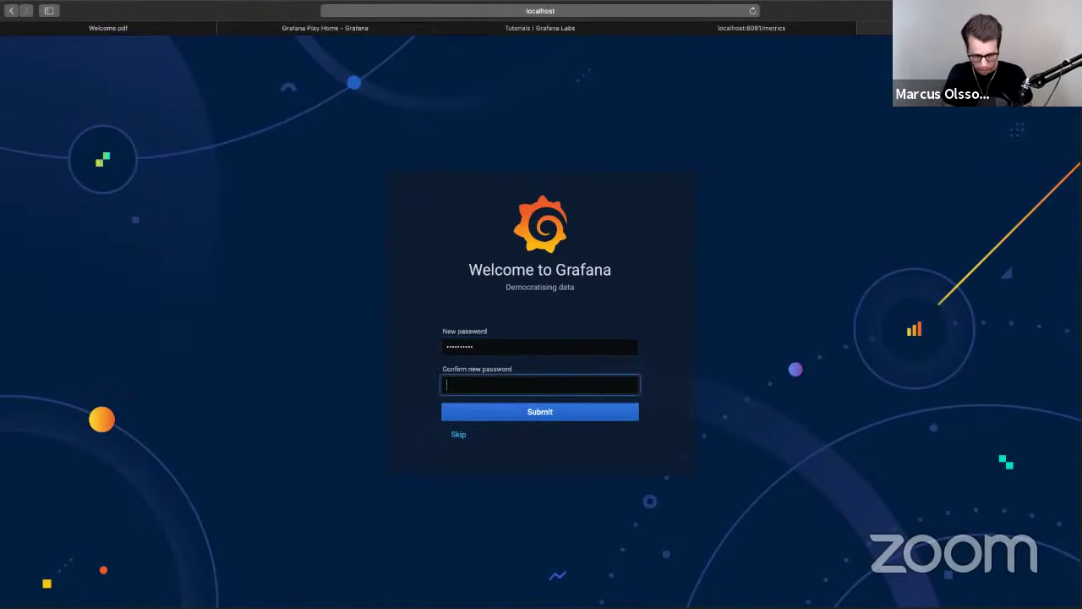
{"action": "type", "text": "•••••"}
{"action": "key", "text": "BackSpace"}
{"action": "key", "text": "BackSpace"}
{"action": "key", "text": "BackSpace"}
{"action": "key", "text": "BackSpace"}
{"action": "key", "text": "BackSpace"}
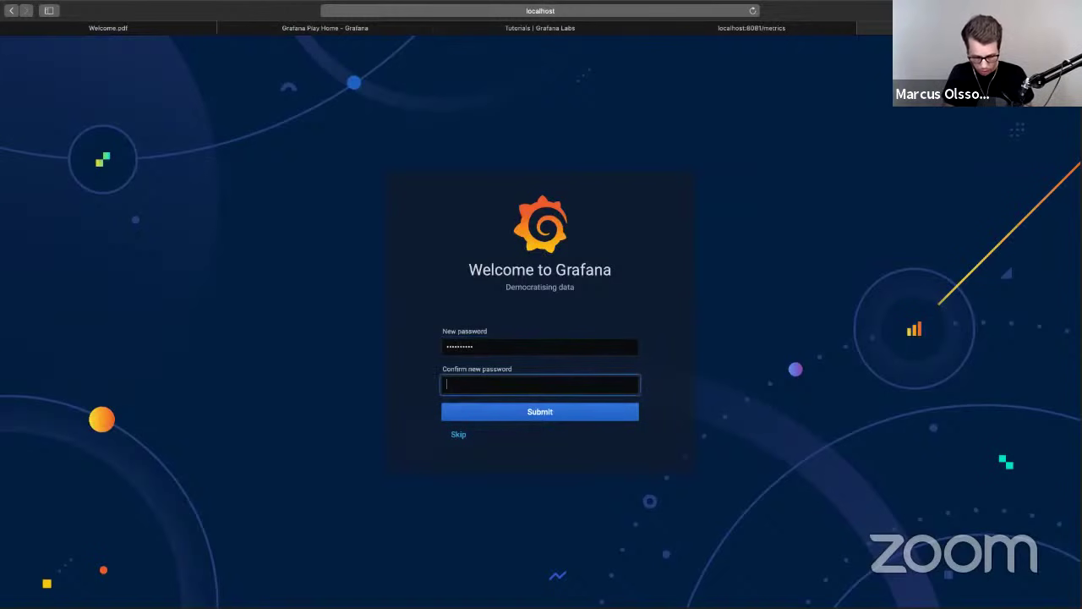
{"action": "type", "text": "••••••••••"}
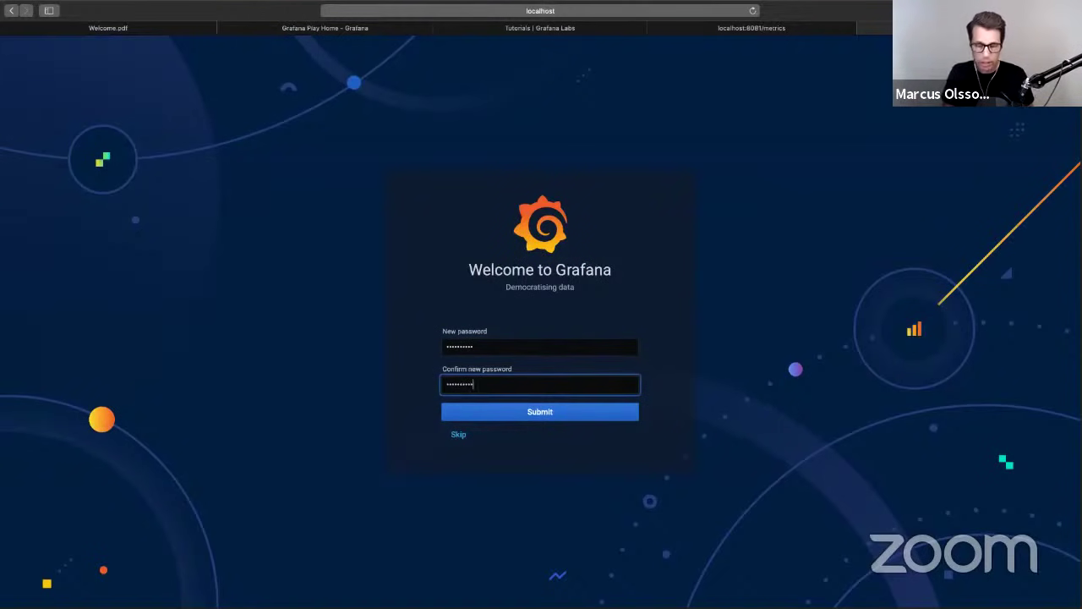
{"action": "left_click", "coordinate": [610, 414]}
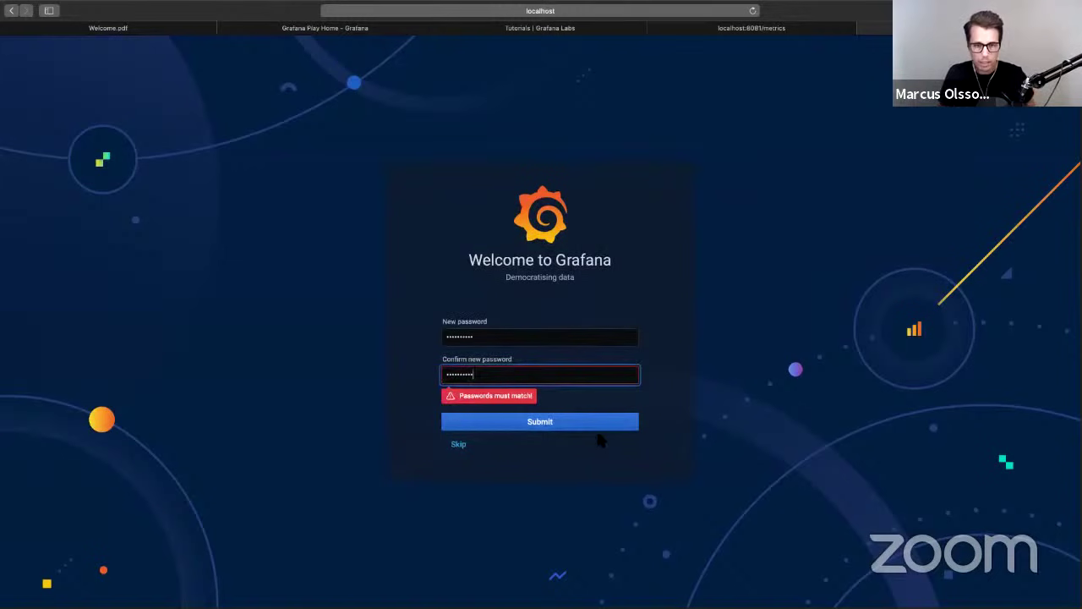
- Re-enter the password confirmation and the new password so they match, and submit the password change
{"action": "key", "text": "super+a"}
{"action": "key", "text": "BackSpace"}
{"action": "type", "text": "••••••••••"}
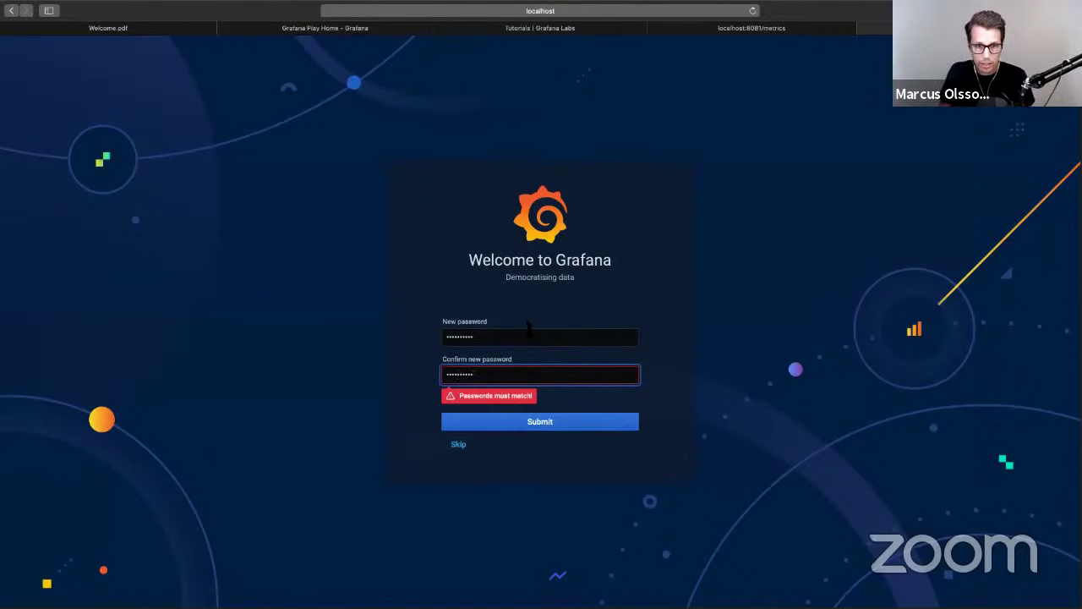
{"action": "double_click", "coordinate": [530, 336]}
{"action": "type", "text": "••••••••••"}
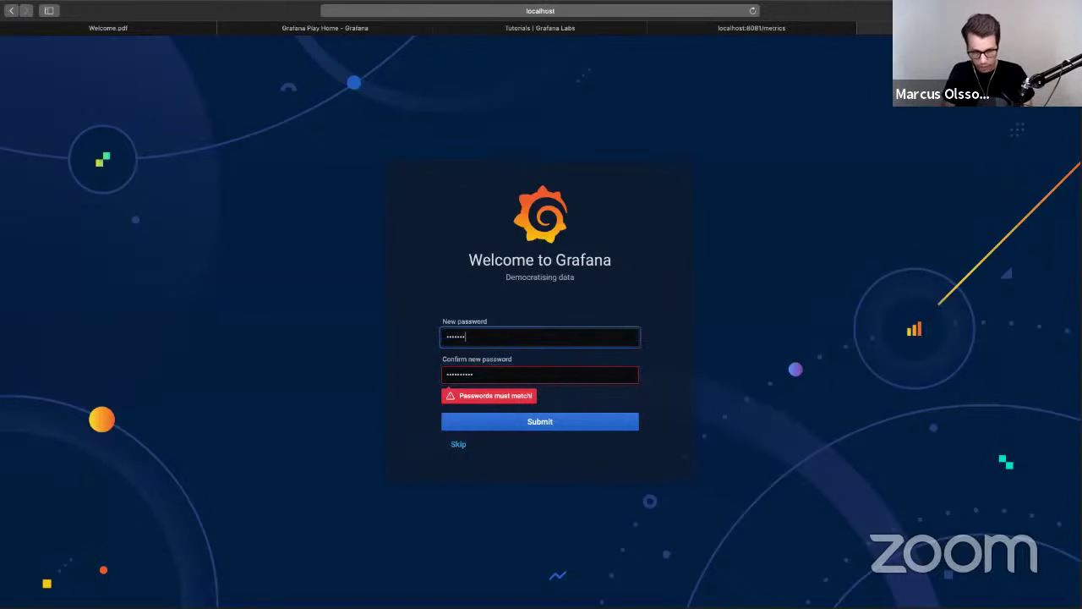
{"action": "left_click", "coordinate": [565, 421]}
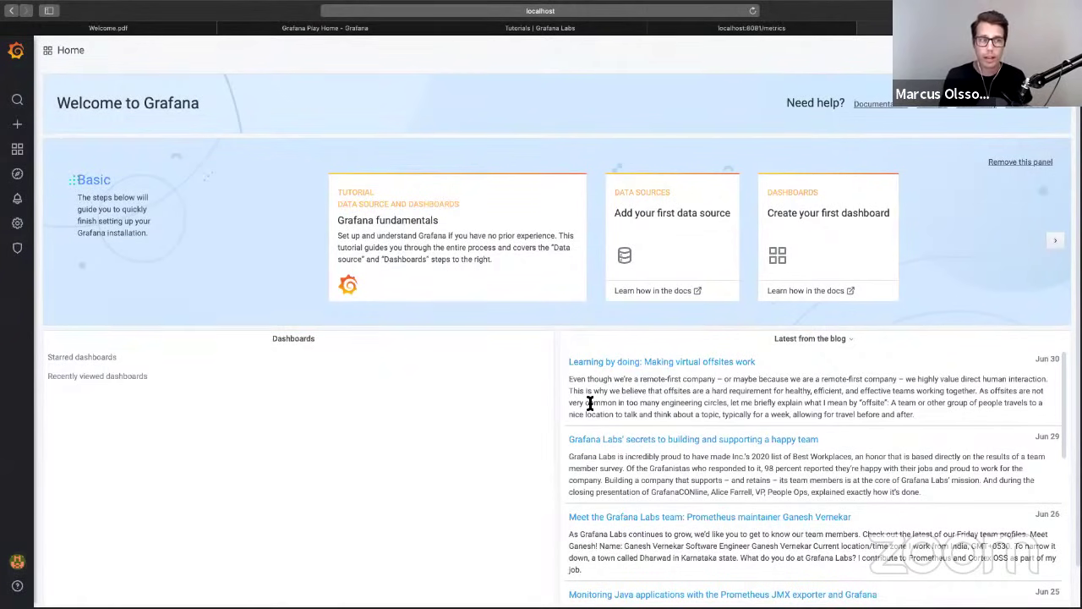
- Open the Data Sources configuration and start adding a new data source
{"action": "mouse_move", "coordinate": [23, 248]}
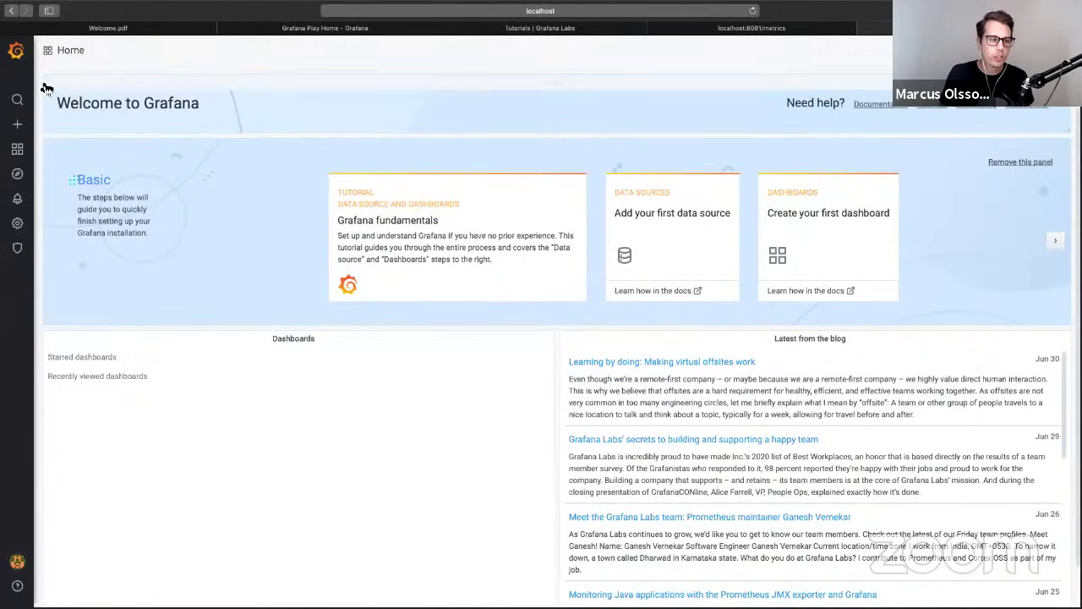
{"action": "mouse_move", "coordinate": [17, 197]}
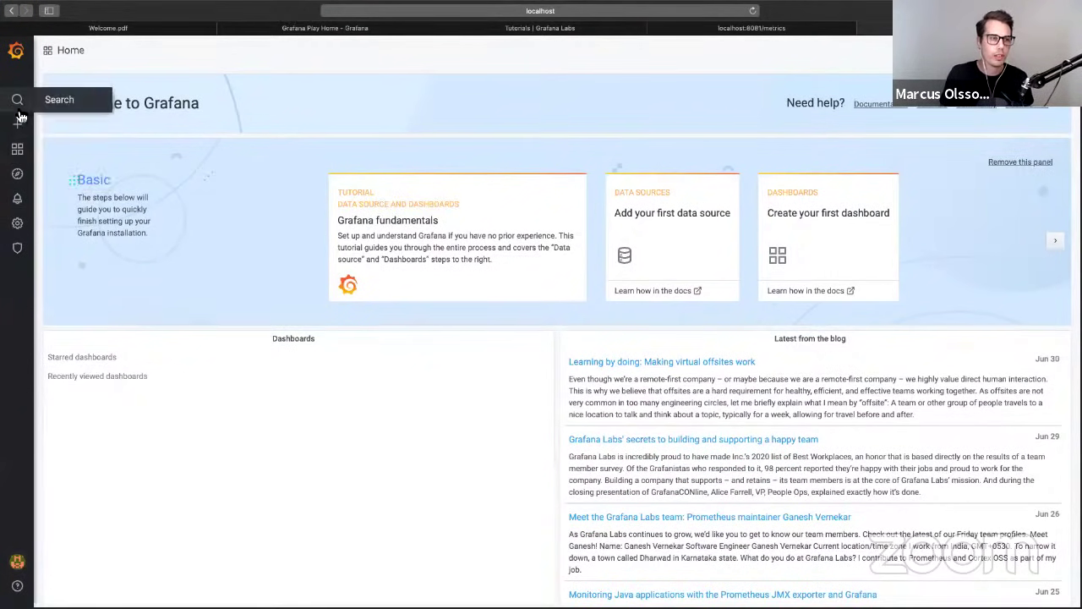
{"action": "mouse_move", "coordinate": [15, 228]}
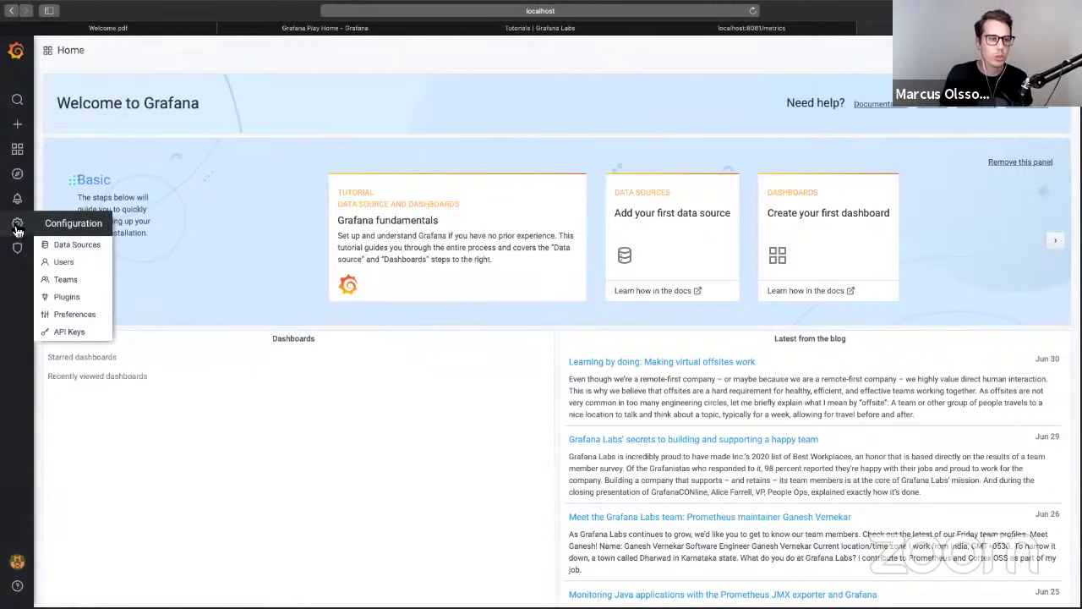
{"action": "left_click", "coordinate": [75, 244]}
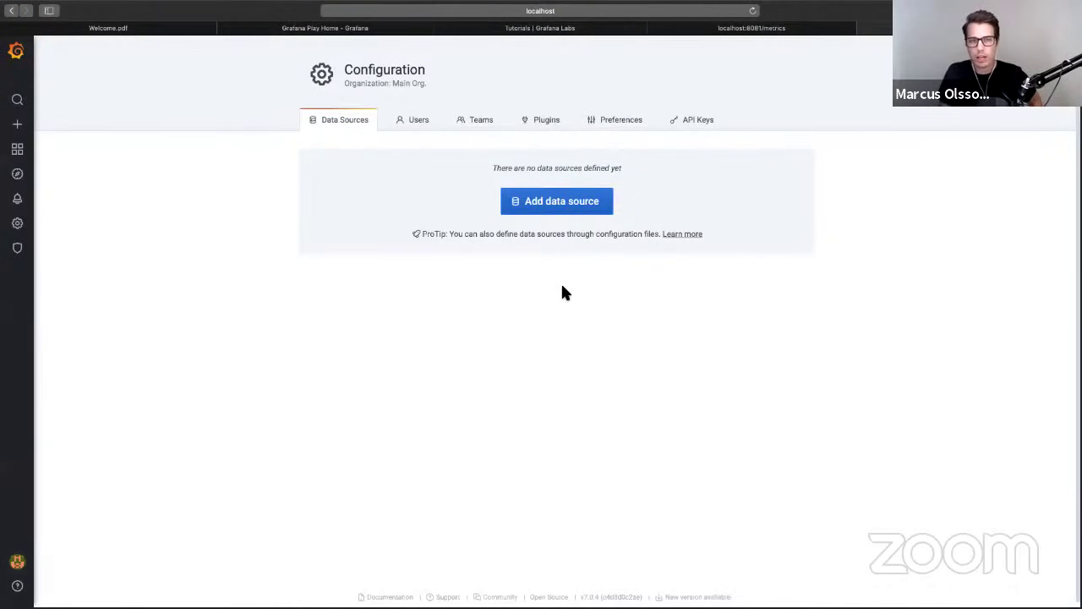
{"action": "left_click", "coordinate": [562, 210]}
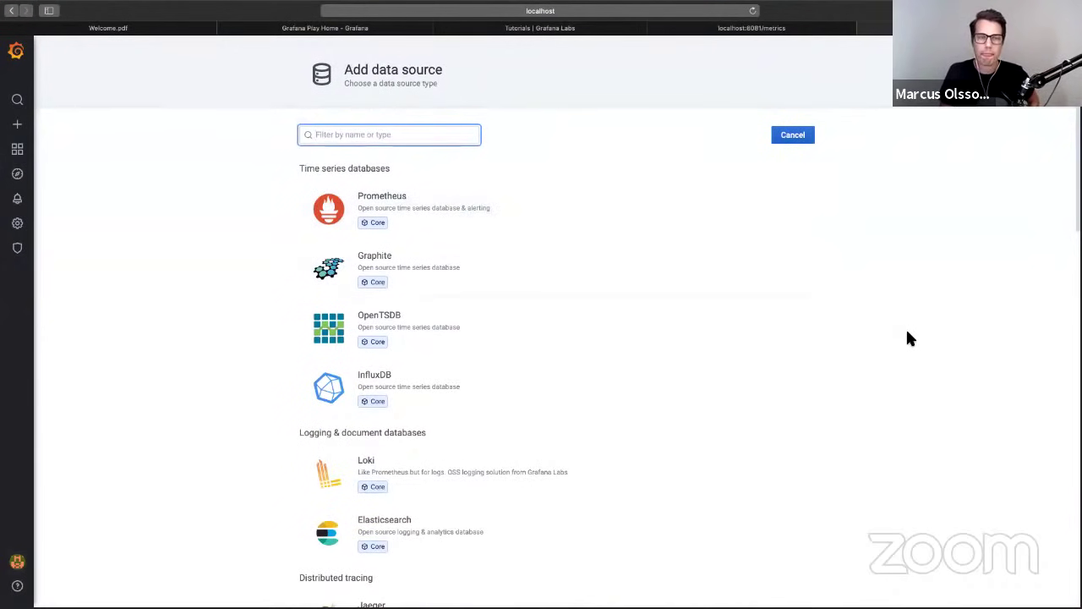
- Examine the data source types available for adding, from time series databases to distributed tracing
{"action": "scroll", "coordinate": [505, 356], "scroll_direction": "down", "scroll_amount": 1}
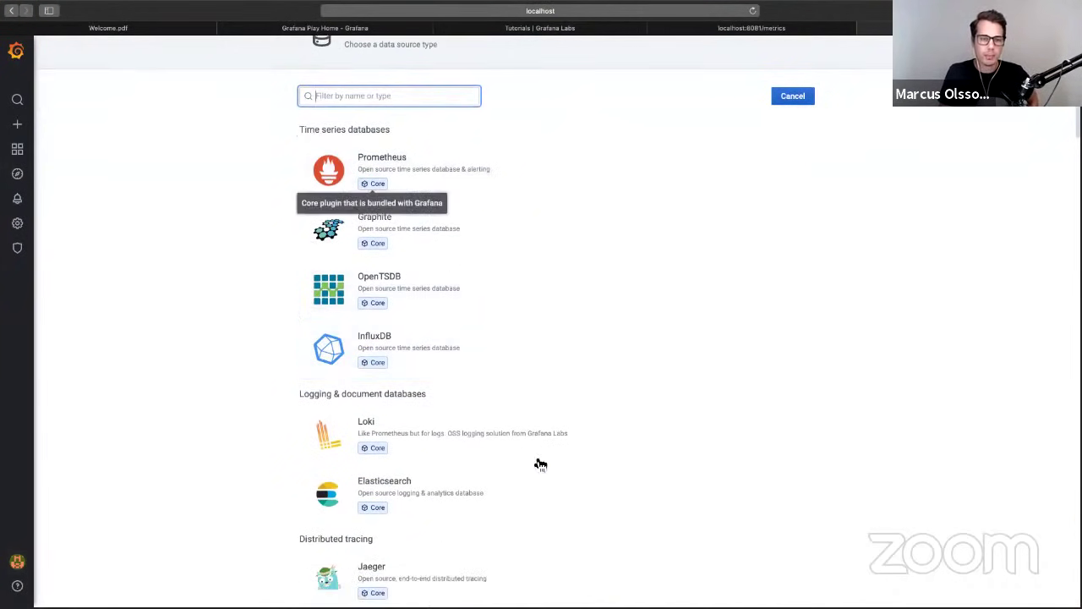
{"action": "scroll", "coordinate": [528, 457], "scroll_direction": "down", "scroll_amount": 2}
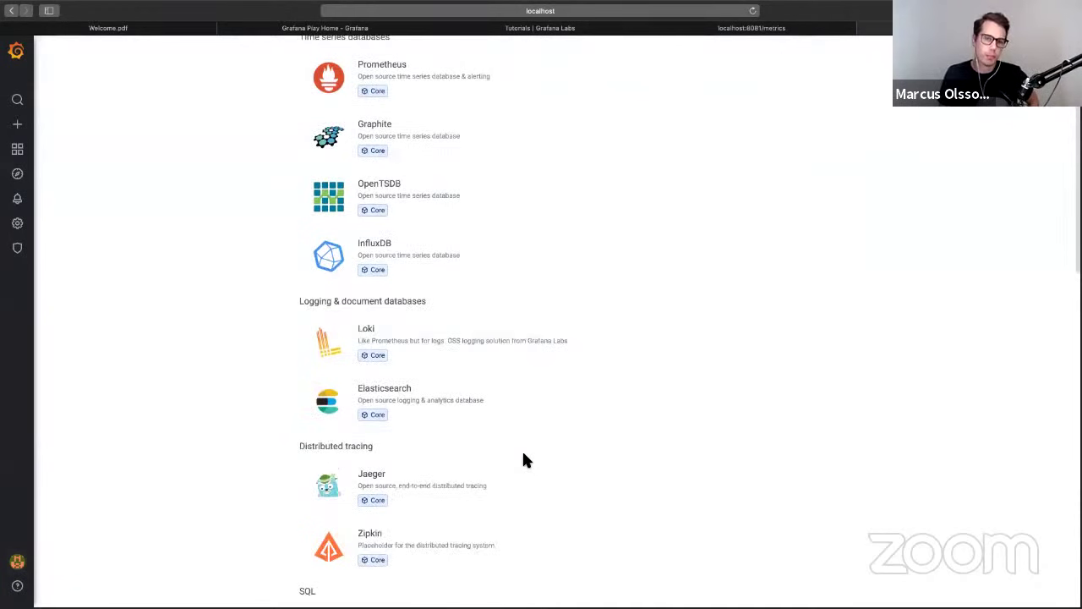
{"action": "scroll", "coordinate": [532, 455], "scroll_direction": "up", "scroll_amount": 3}
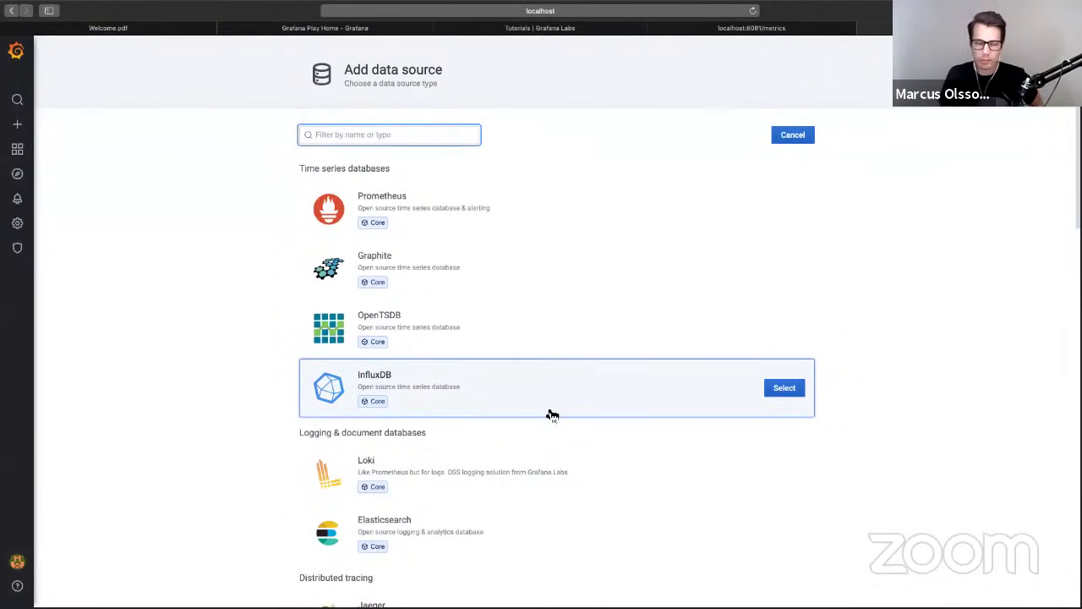
{"action": "scroll", "coordinate": [547, 414], "scroll_direction": "down", "scroll_amount": 2}
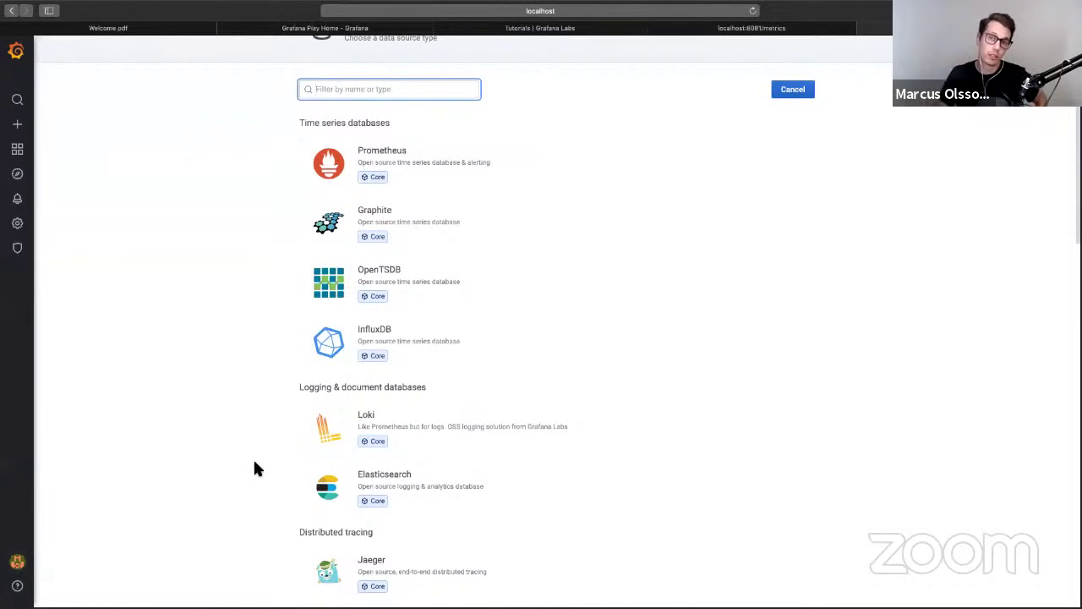
{"action": "scroll", "coordinate": [258, 459], "scroll_direction": "up", "scroll_amount": 1}
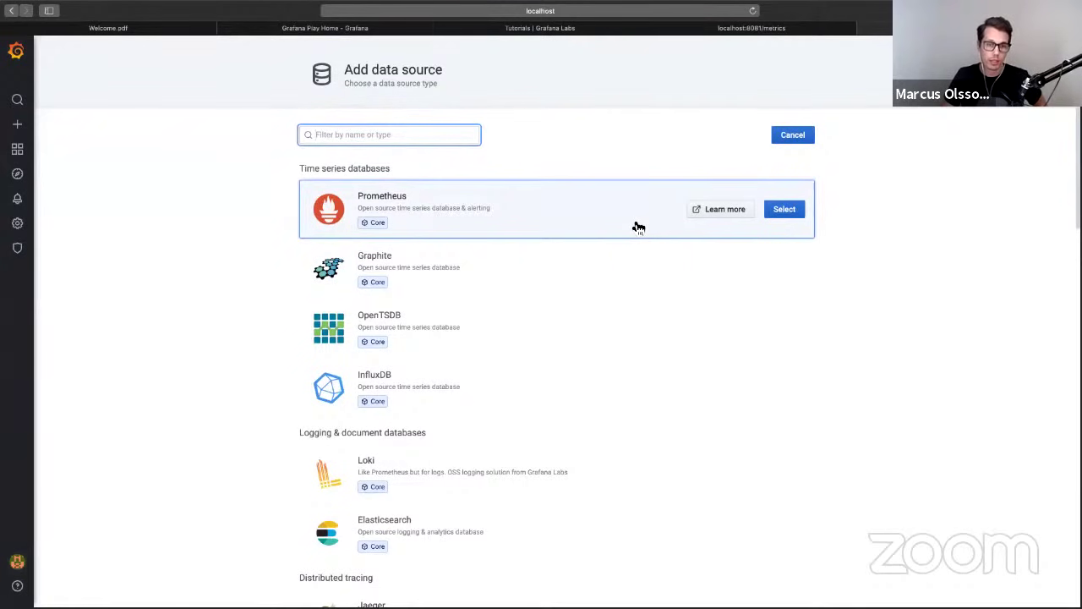
{"action": "left_click", "coordinate": [564, 214]}
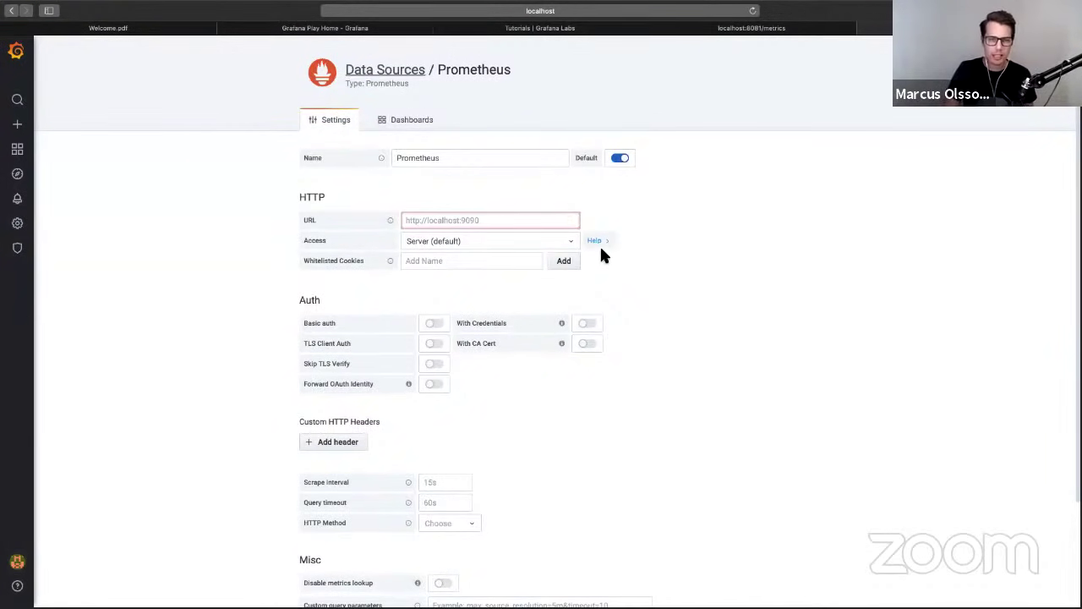
{"action": "left_click", "coordinate": [527, 222]}
{"action": "type", "text": "h"}
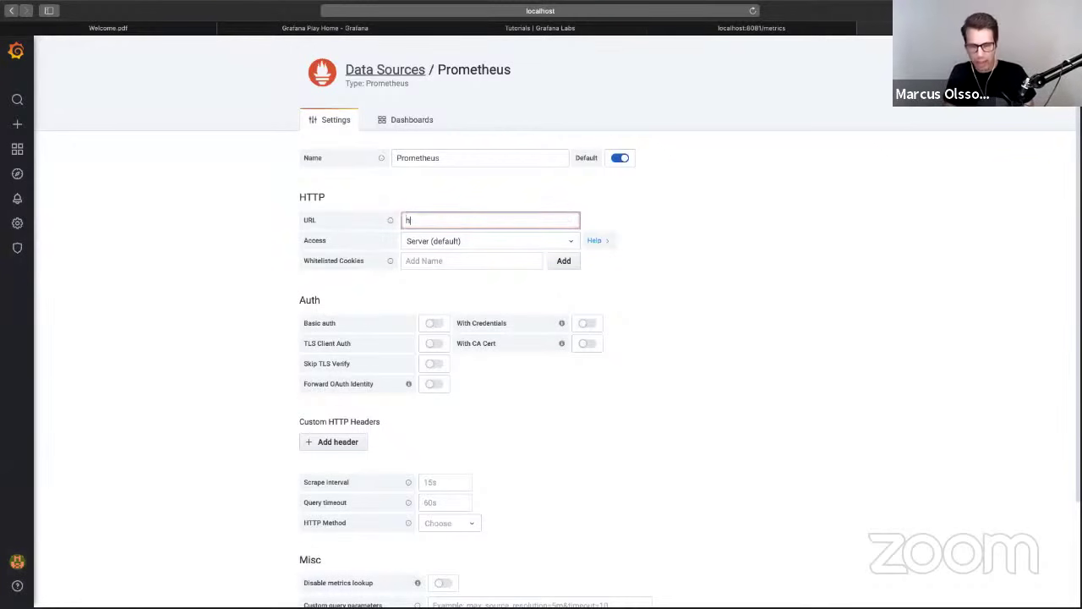
{"action": "type", "text": "ttp"}
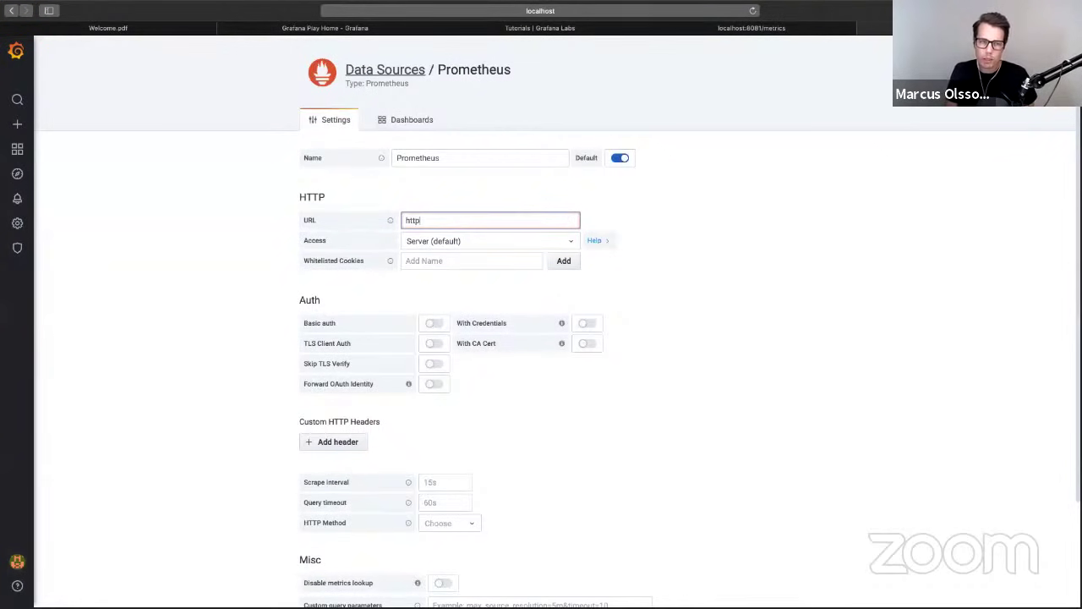
{"action": "type", "text": "://prometheus:"}
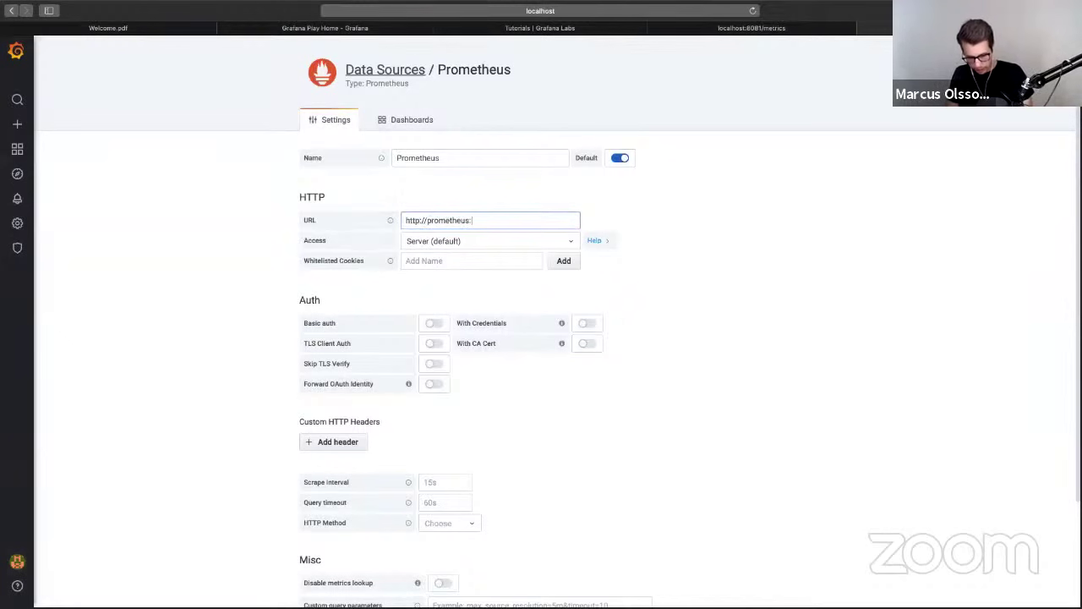
{"action": "type", "text": "9090"}
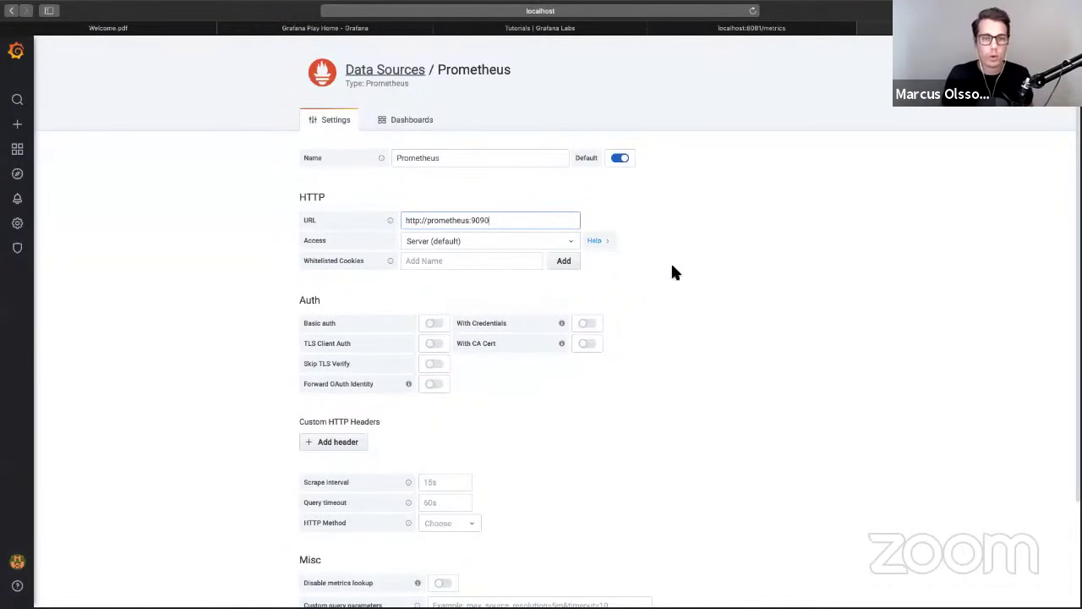
{"action": "scroll", "coordinate": [687, 338], "scroll_direction": "down", "scroll_amount": 1}
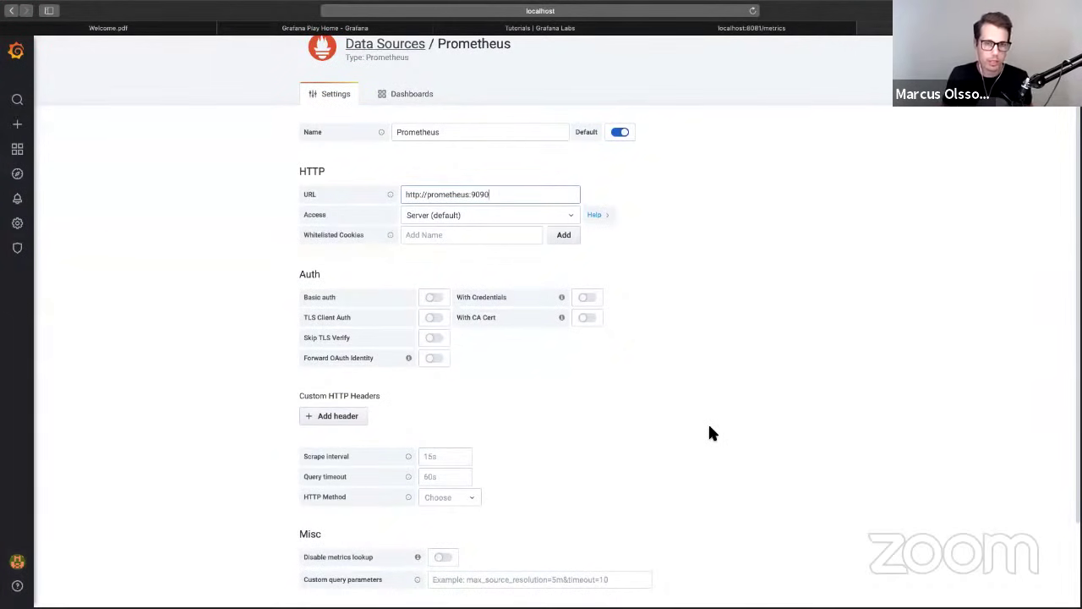
{"action": "scroll", "coordinate": [704, 456], "scroll_direction": "down", "scroll_amount": 2}
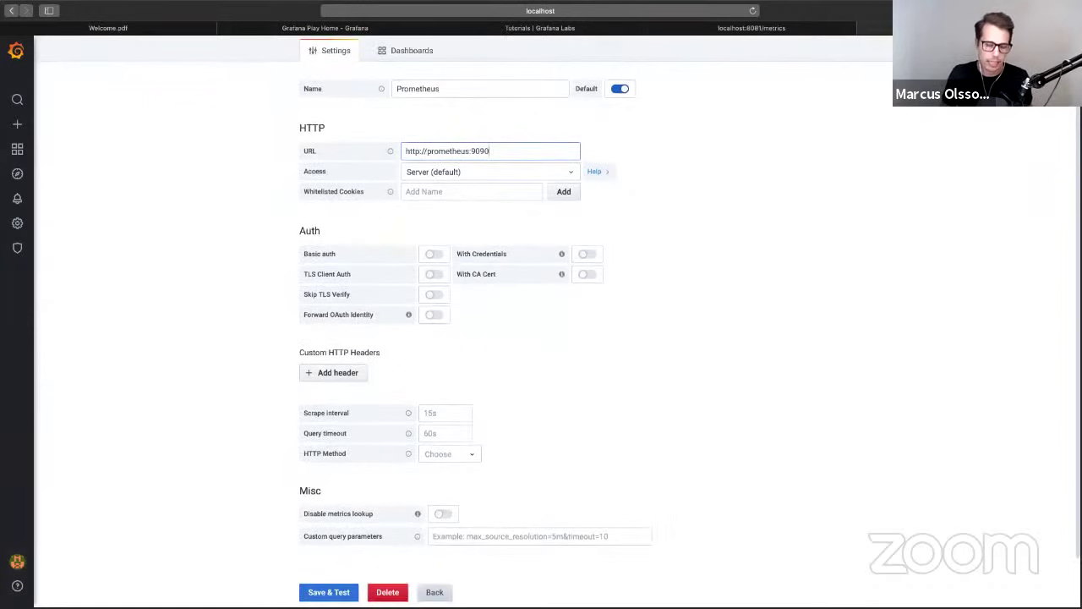
{"action": "left_click", "coordinate": [329, 592]}
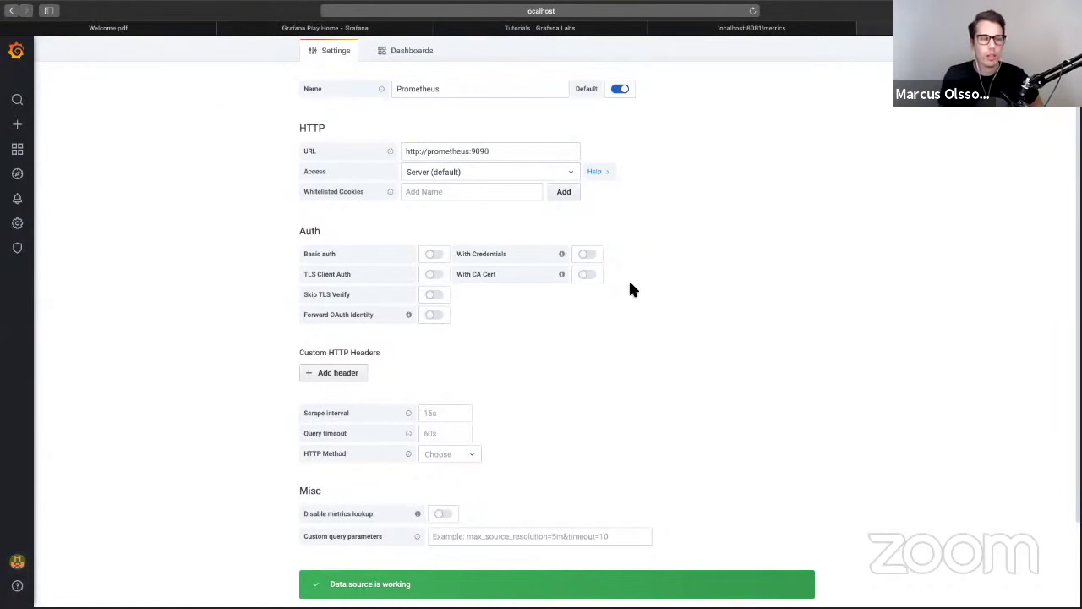
- Open Explore and query the tns_request_duration_seconds_count metric from the tns group
{"action": "left_click", "coordinate": [24, 178]}
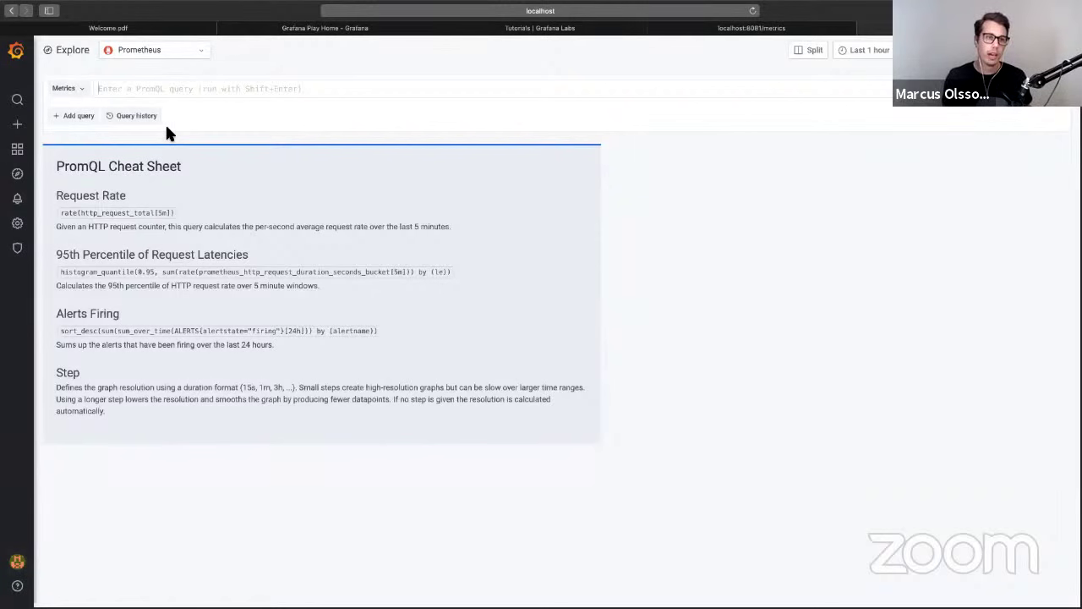
{"action": "left_click", "coordinate": [62, 89]}
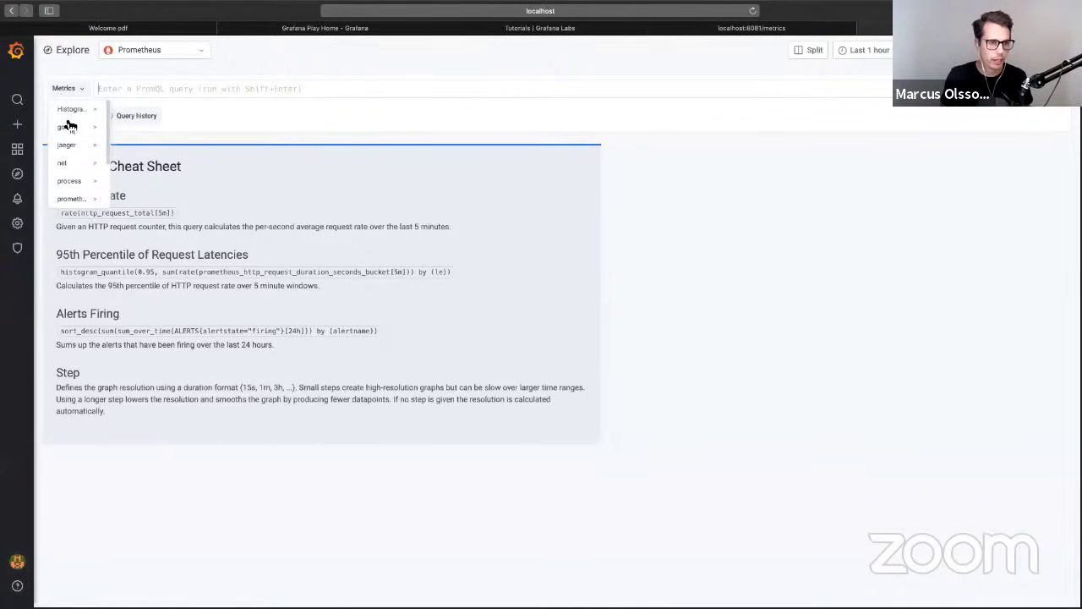
{"action": "scroll", "coordinate": [72, 157], "scroll_direction": "down", "scroll_amount": 3}
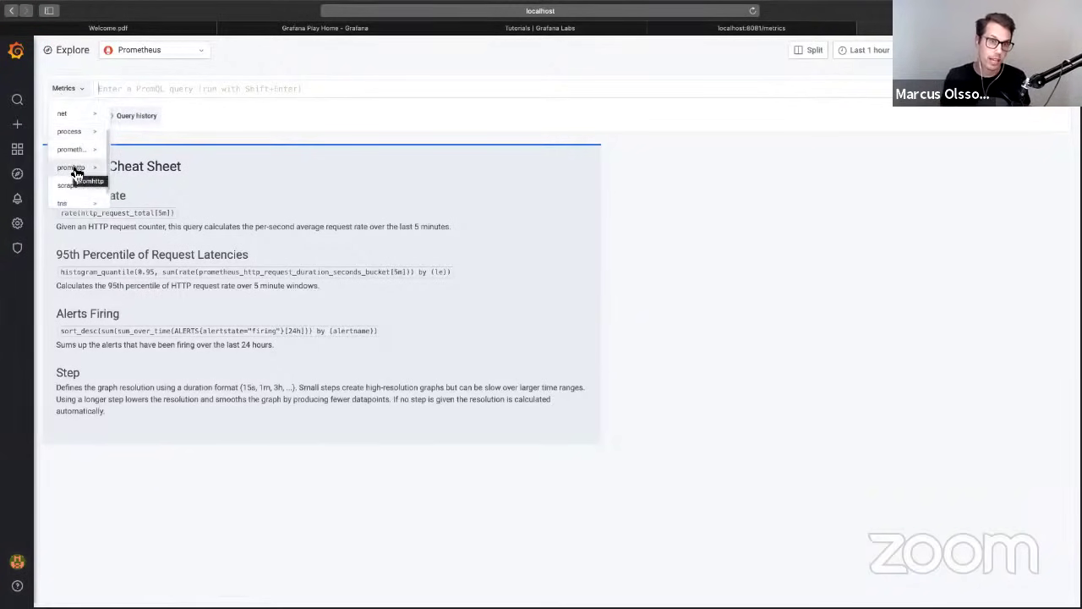
{"action": "scroll", "coordinate": [74, 187], "scroll_direction": "down", "scroll_amount": 1}
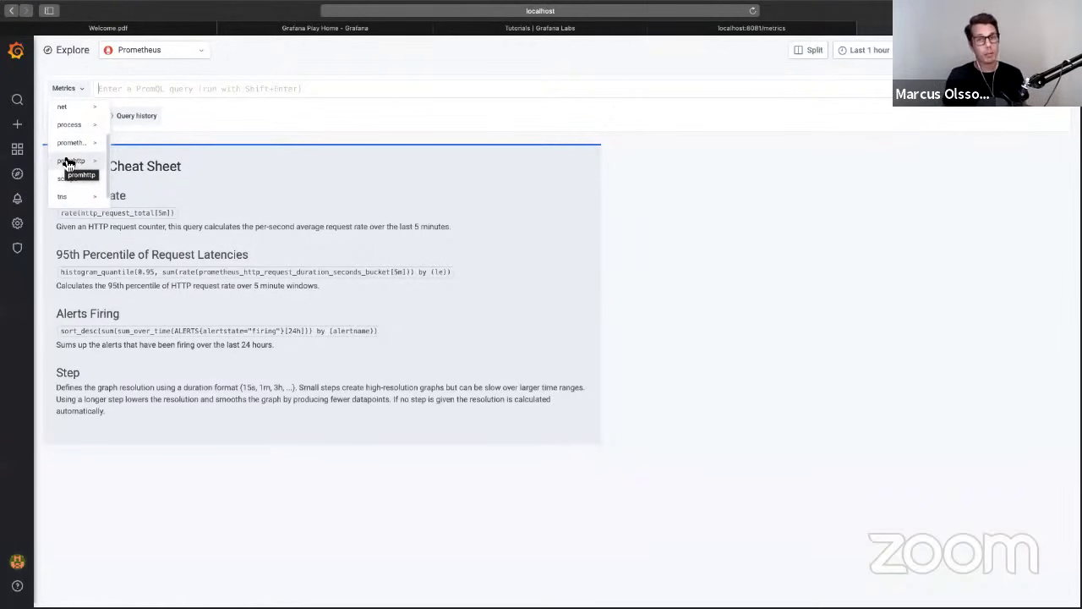
{"action": "left_click", "coordinate": [76, 201]}
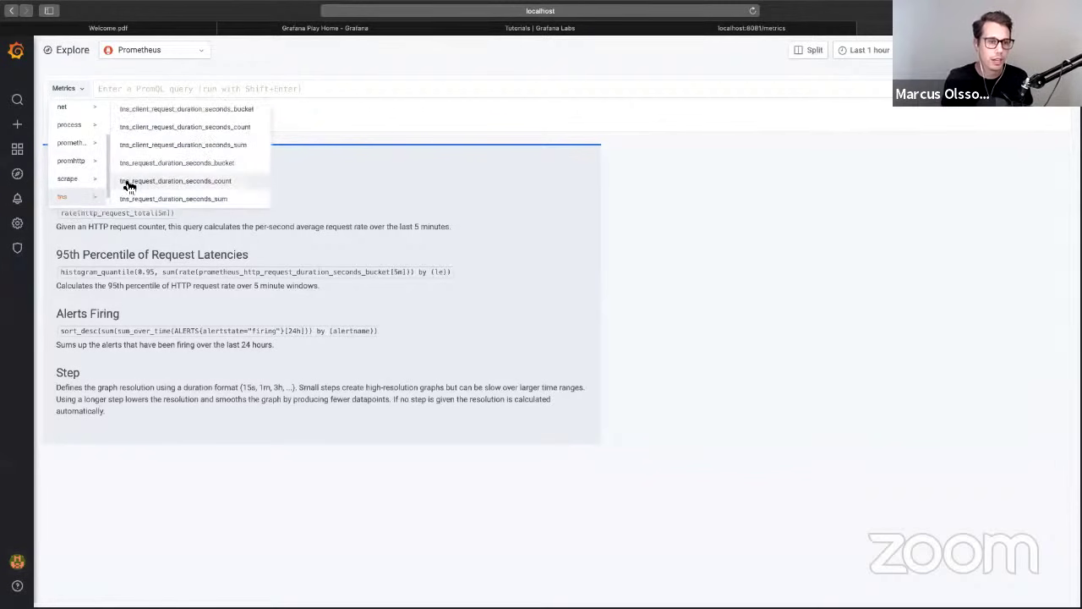
{"action": "left_click", "coordinate": [127, 184]}
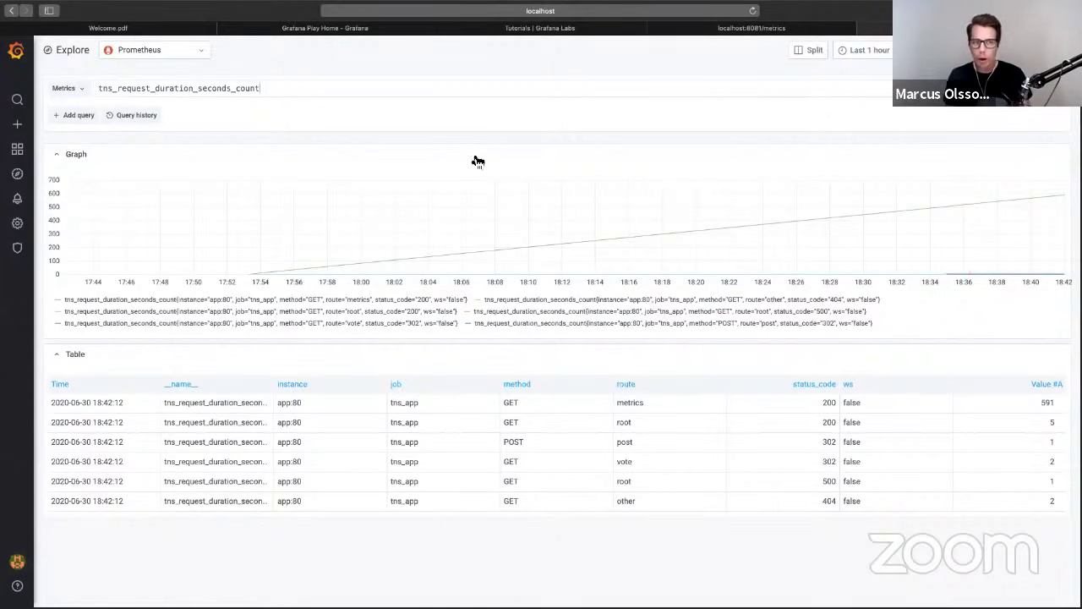
- Change the query to rate(tns_request_duration_seconds_count[1m]) and run it
{"action": "key", "text": "super+Left"}
{"action": "type", "text": "rate("}
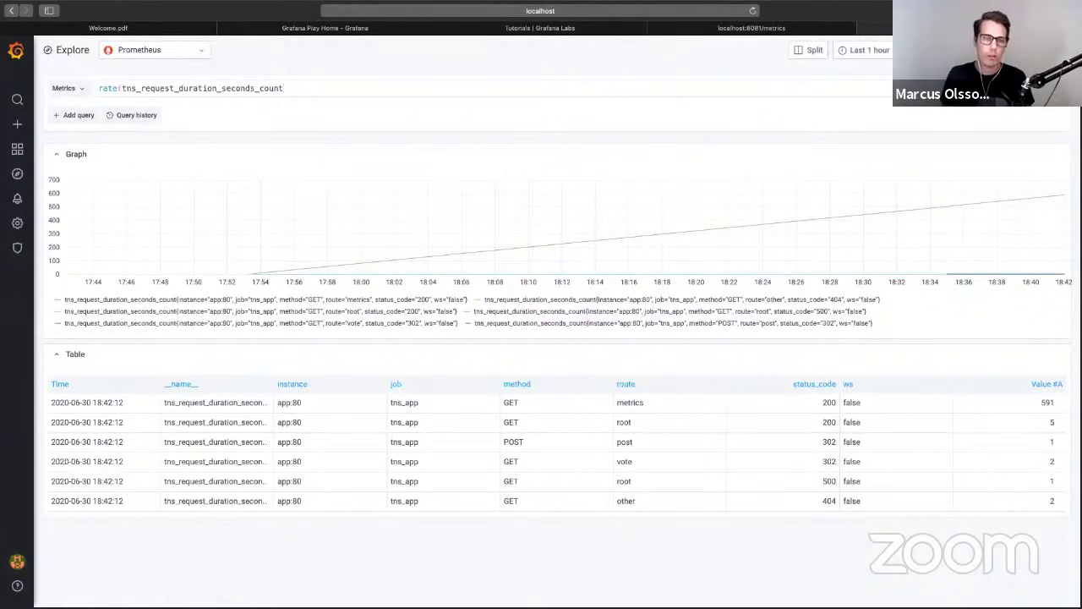
{"action": "type", "text": "[1m"}
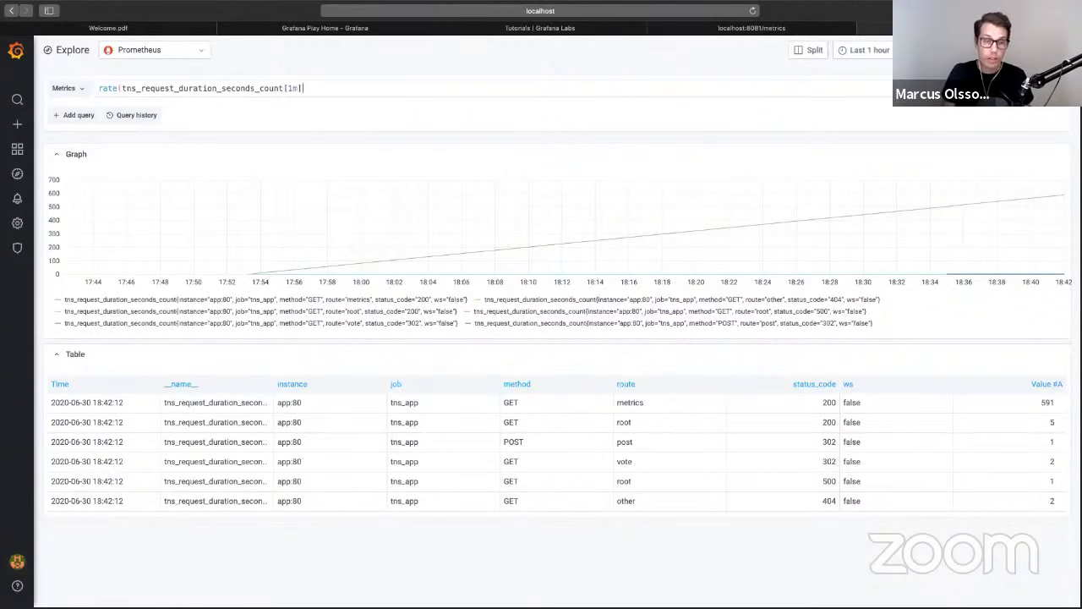
{"action": "type", "text": ")"}
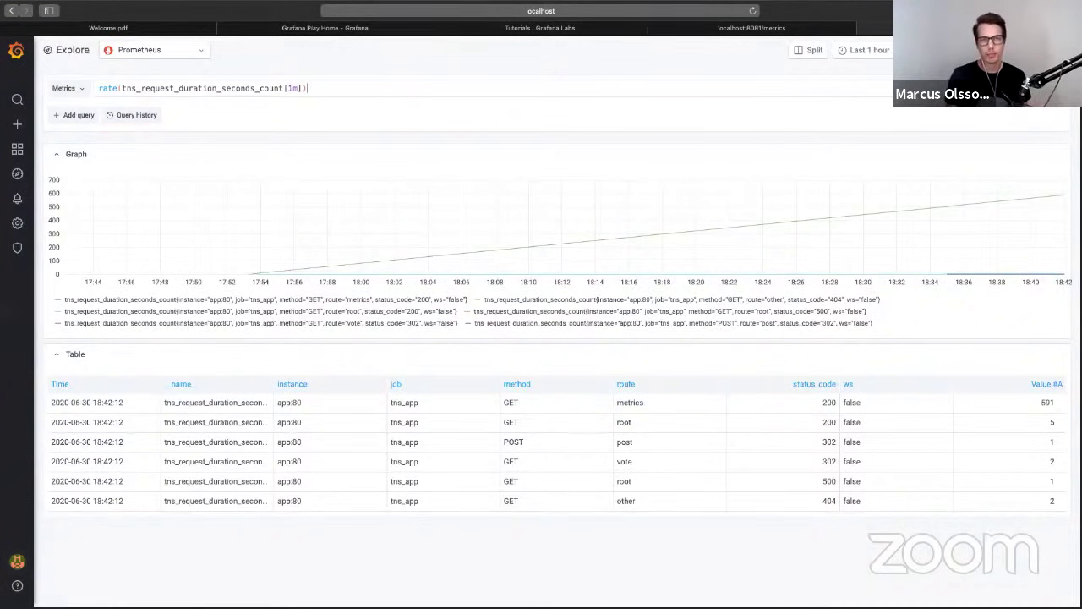
{"action": "key", "text": "shift+Return"}
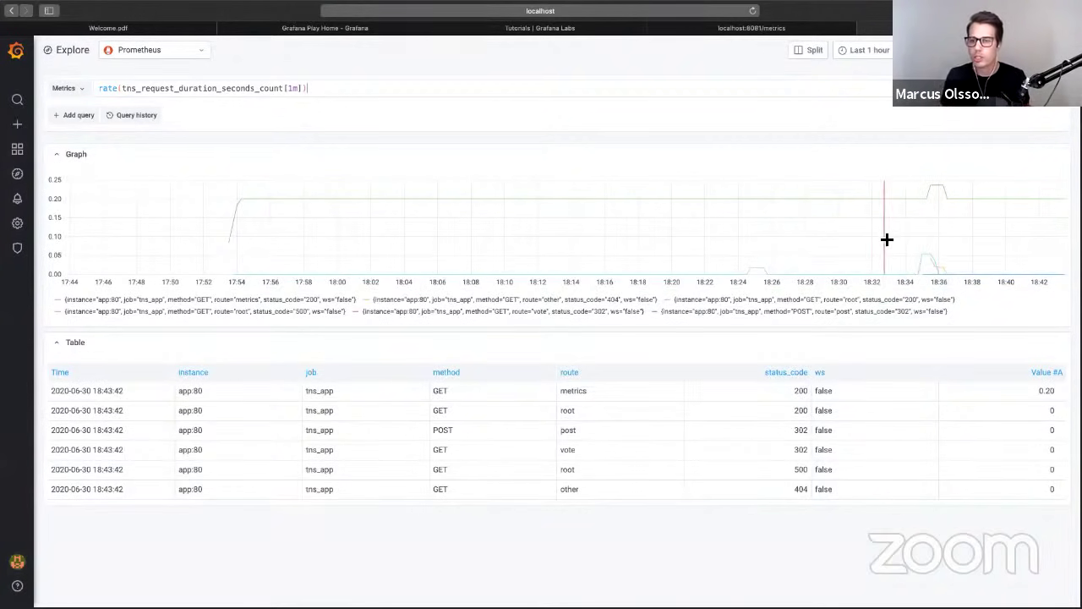
- Zoom the graph in on the recent request spike, then set the time range to Last 15 minutes
{"action": "left_click_drag", "start_coordinate": [885, 240], "coordinate": [981, 237]}
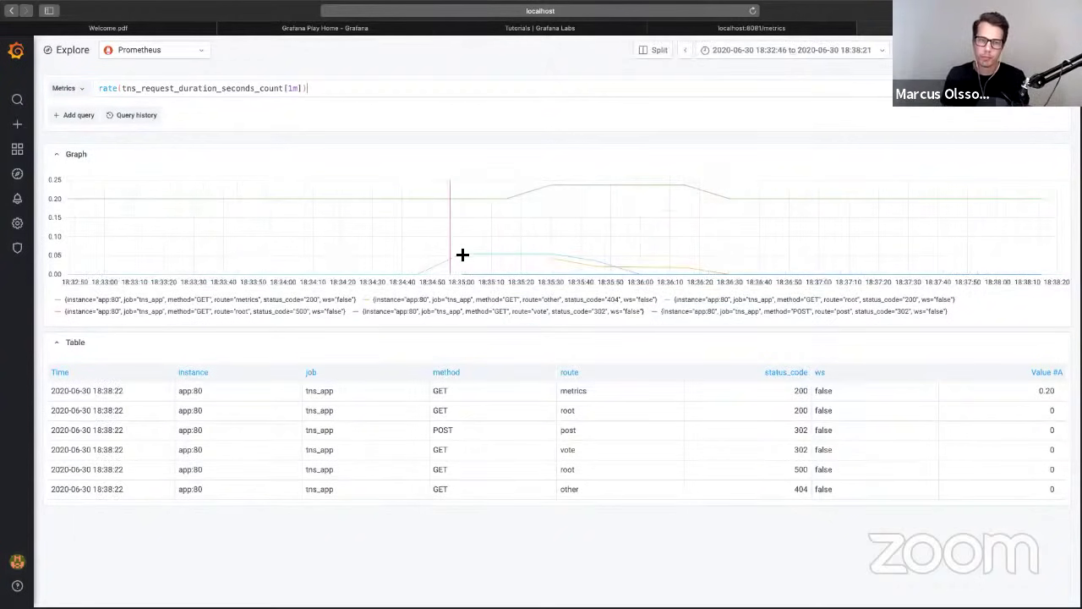
{"action": "mouse_move", "coordinate": [468, 252]}
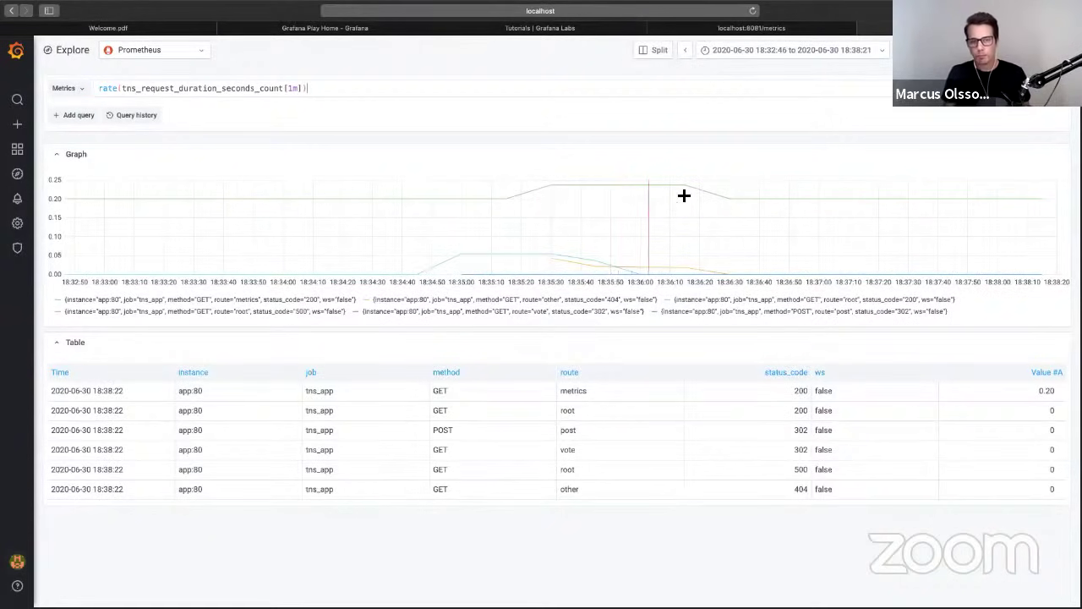
{"action": "left_click", "coordinate": [834, 52]}
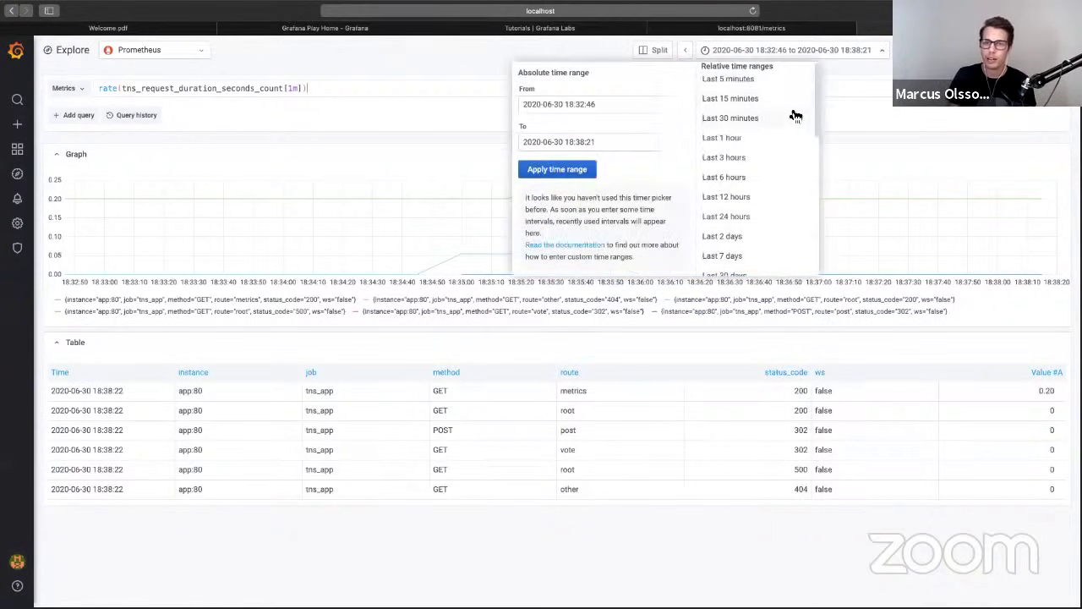
{"action": "left_click", "coordinate": [730, 98]}
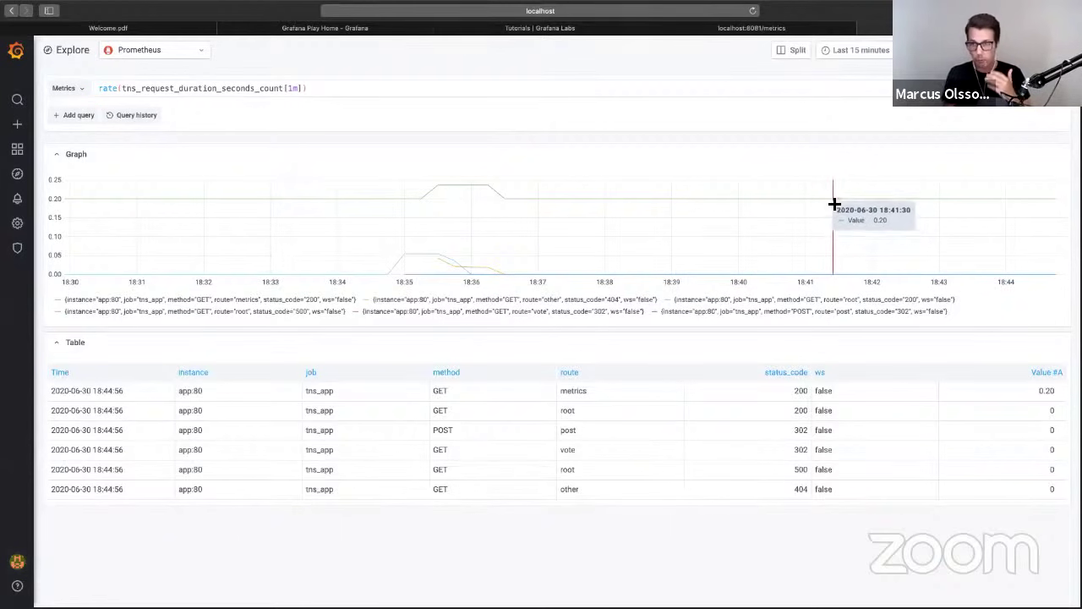
{"action": "left_click", "coordinate": [759, 30]}
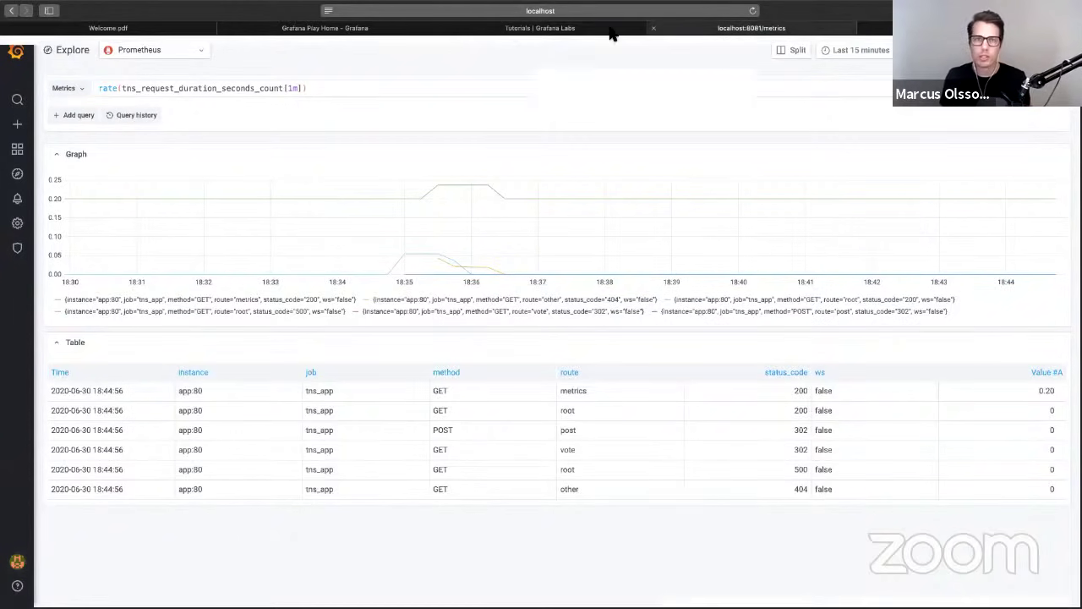
{"action": "left_click", "coordinate": [11, 10]}
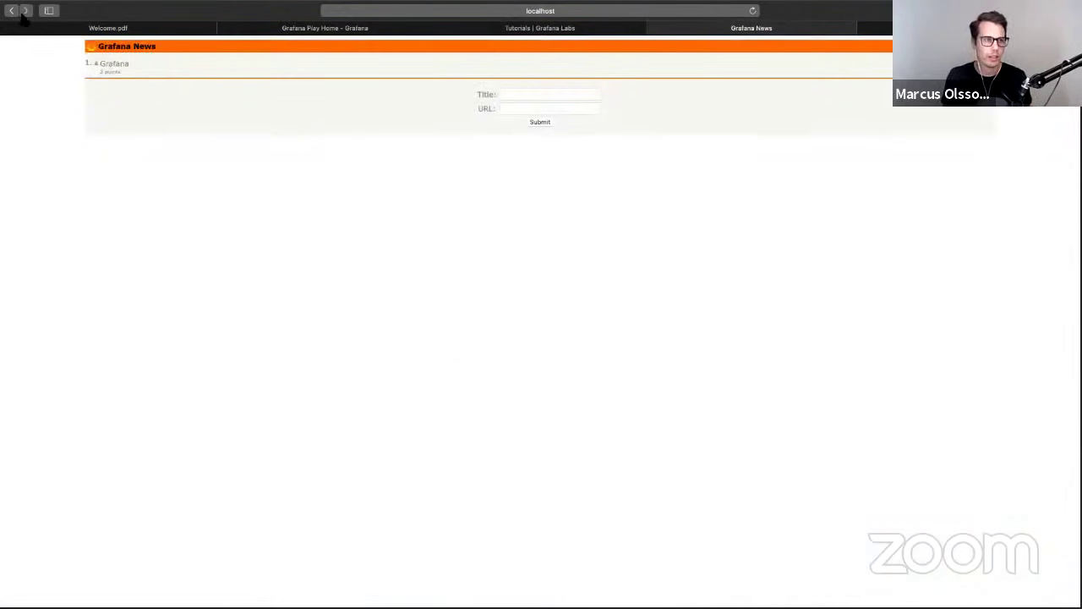
{"action": "left_click", "coordinate": [520, 98]}
{"action": "type", "text": "Example"}
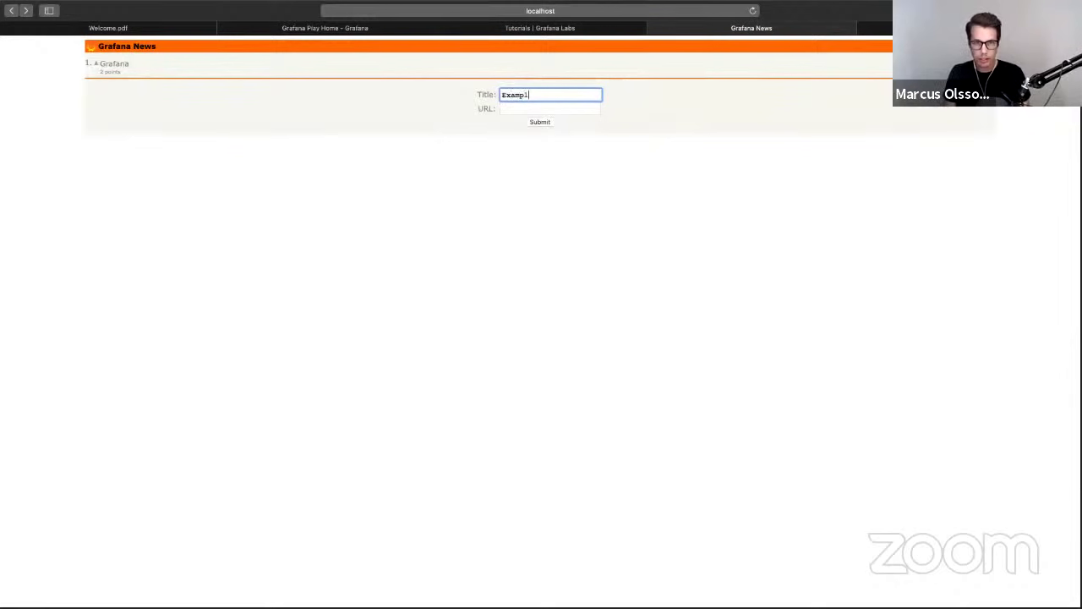
{"action": "key", "text": "Tab"}
{"action": "type", "text": "htt"}
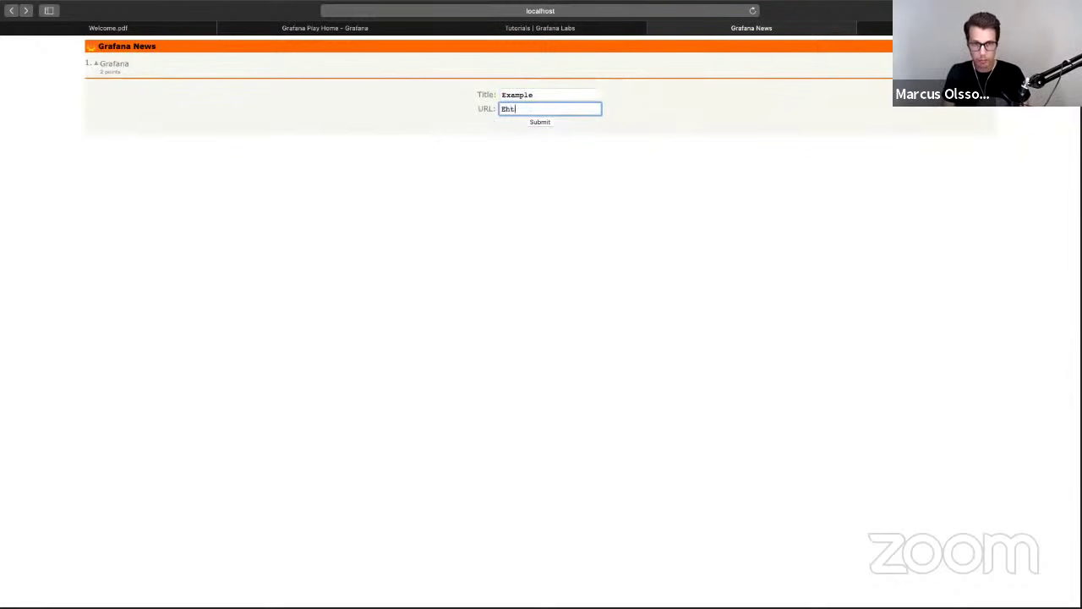
{"action": "key", "text": "BackSpace"}
{"action": "key", "text": "BackSpace"}
{"action": "key", "text": "BackSpace"}
{"action": "type", "text": "https://exa"}
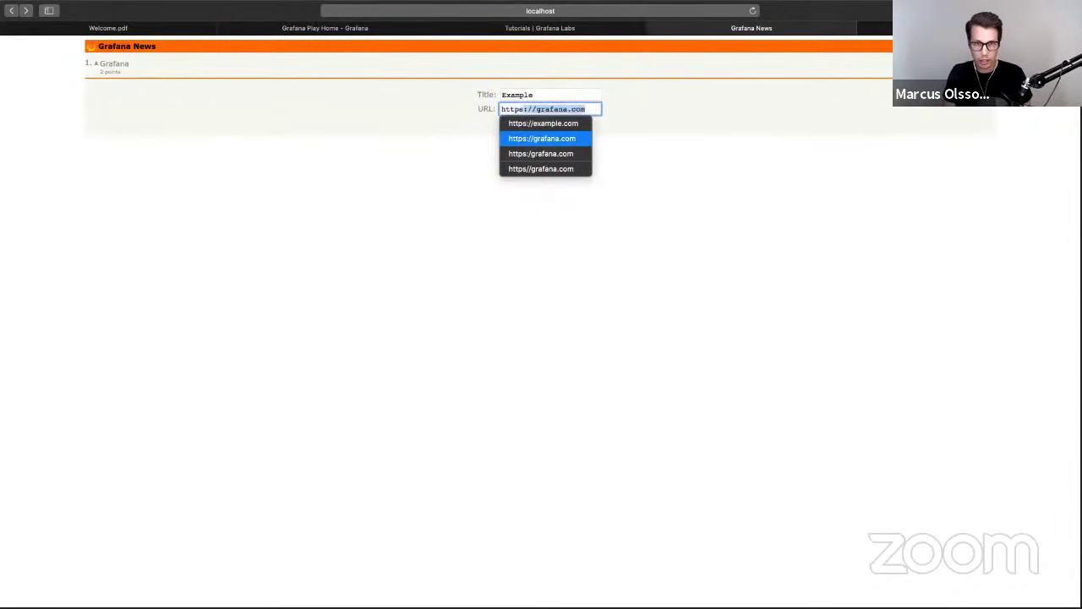
{"action": "type", "text": "mple.com"}
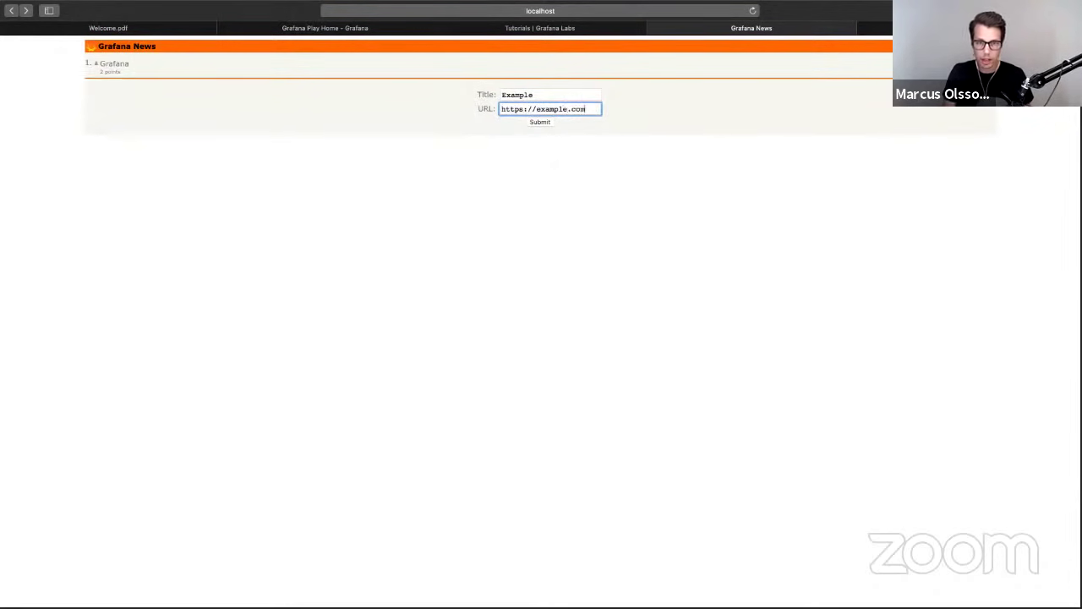
{"action": "left_click", "coordinate": [545, 122]}
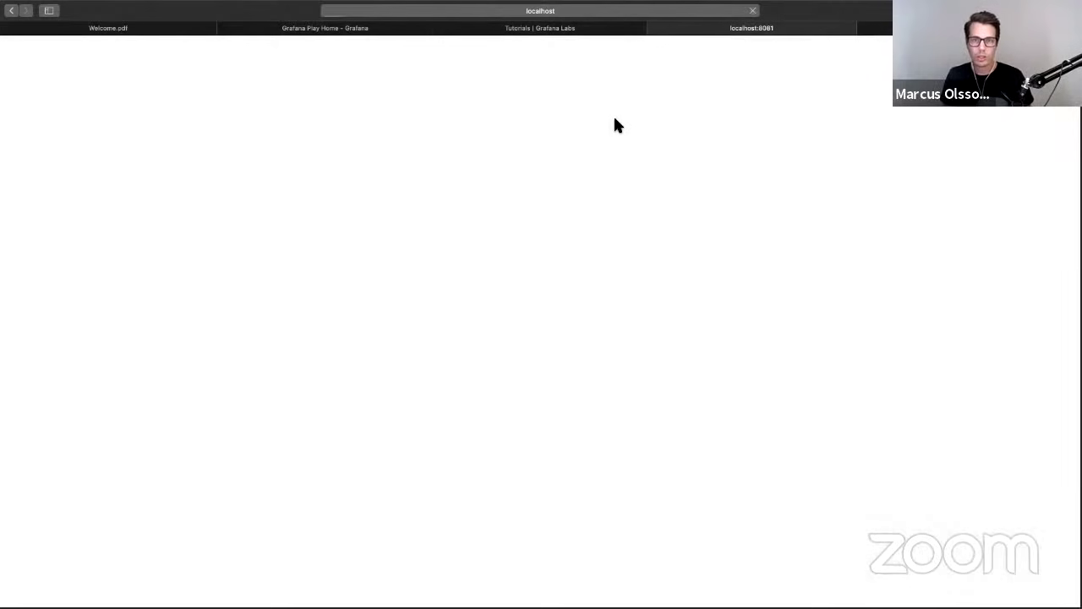
- Reload the news app at localhost:8081 and upvote the Example link
{"action": "left_click", "coordinate": [585, 11]}
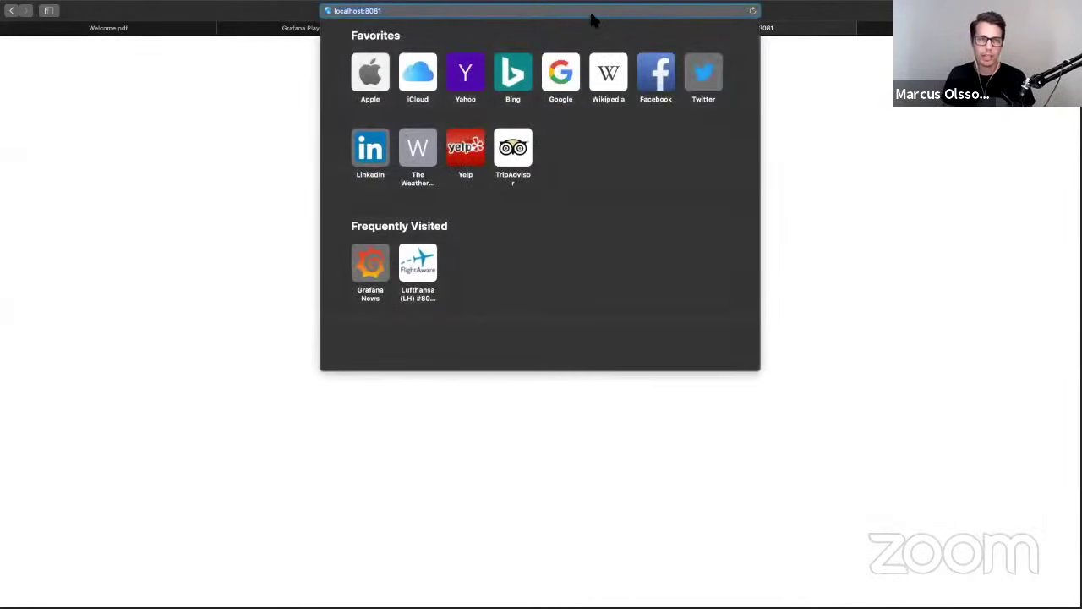
{"action": "key", "text": "Return"}
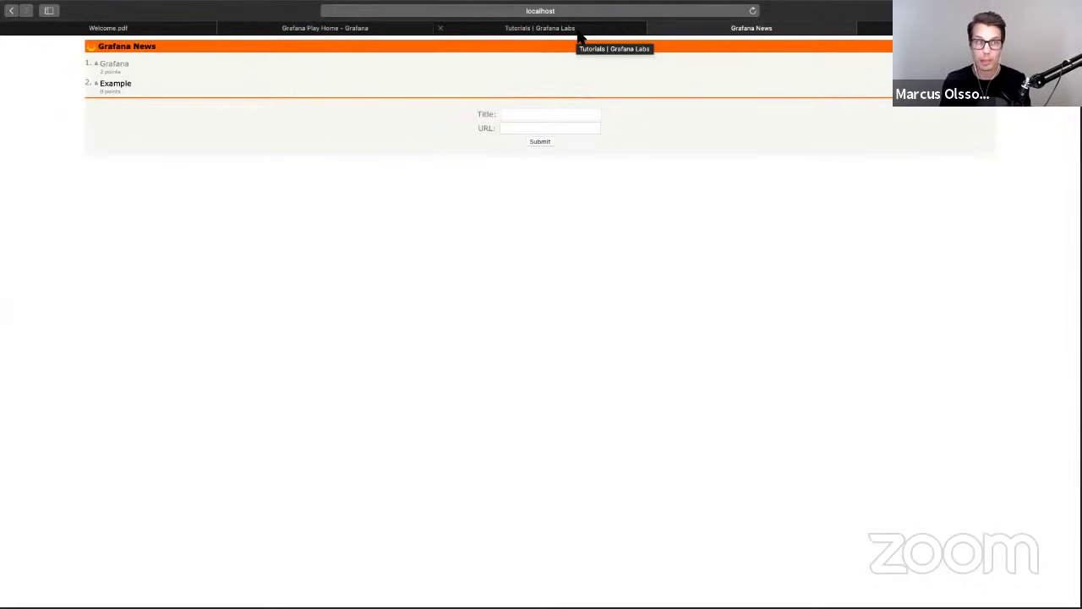
{"action": "left_click", "coordinate": [98, 83]}
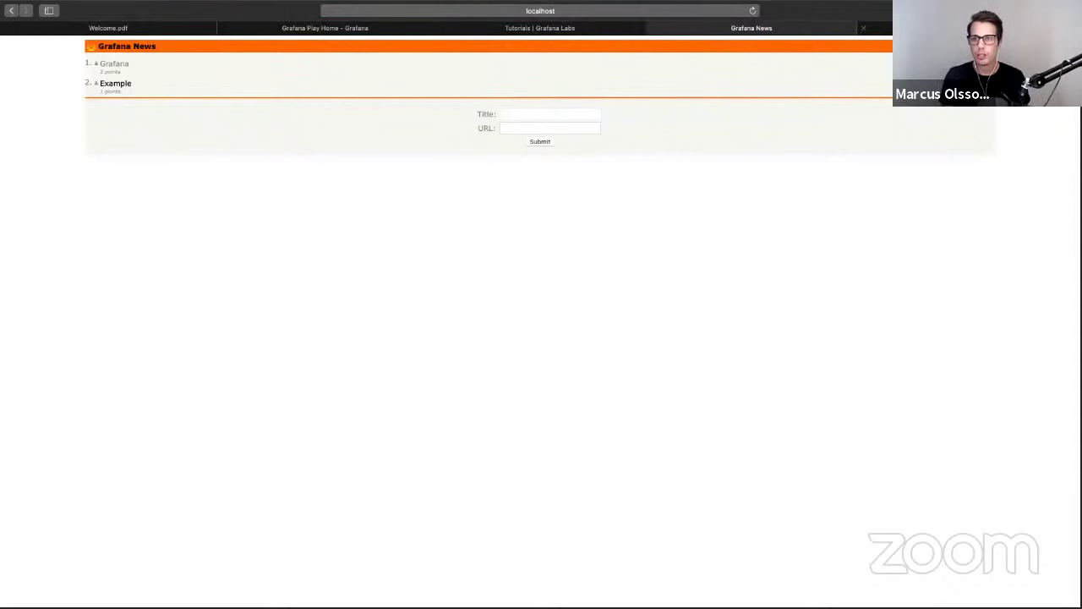
- Inspect the newest traffic on the request rate graph in Grafana Explore, then return to the Grafana News app
{"action": "left_click", "coordinate": [922, 28]}
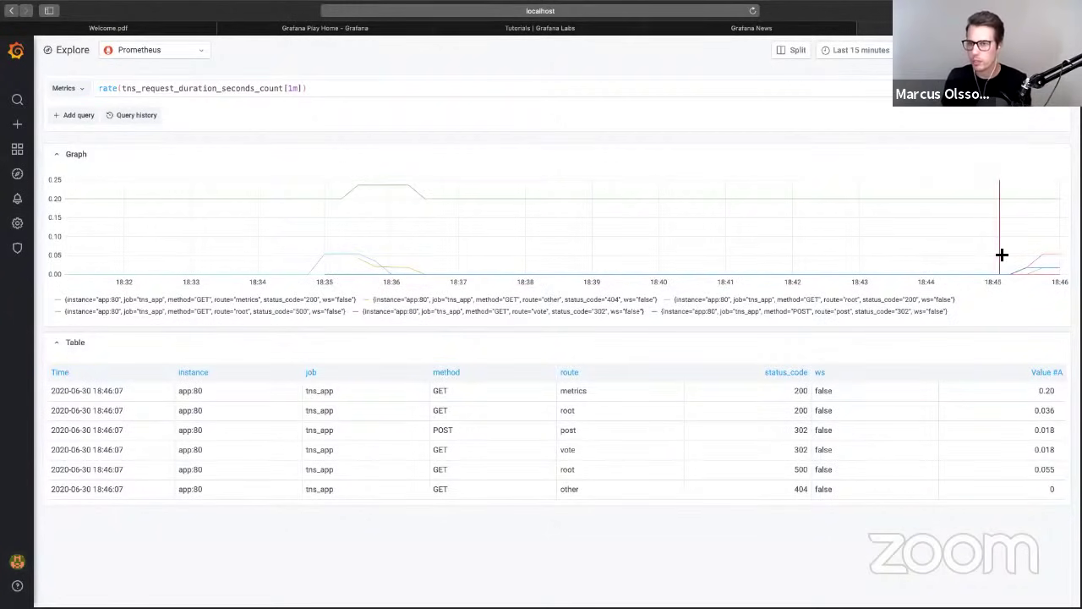
{"action": "mouse_move", "coordinate": [1039, 254]}
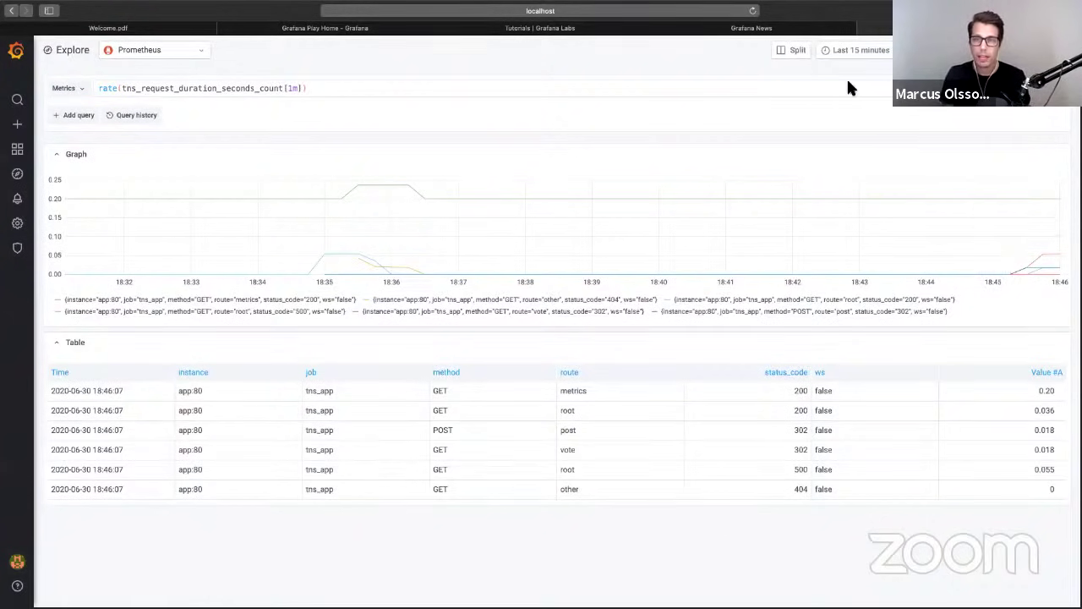
{"action": "left_click", "coordinate": [794, 30]}
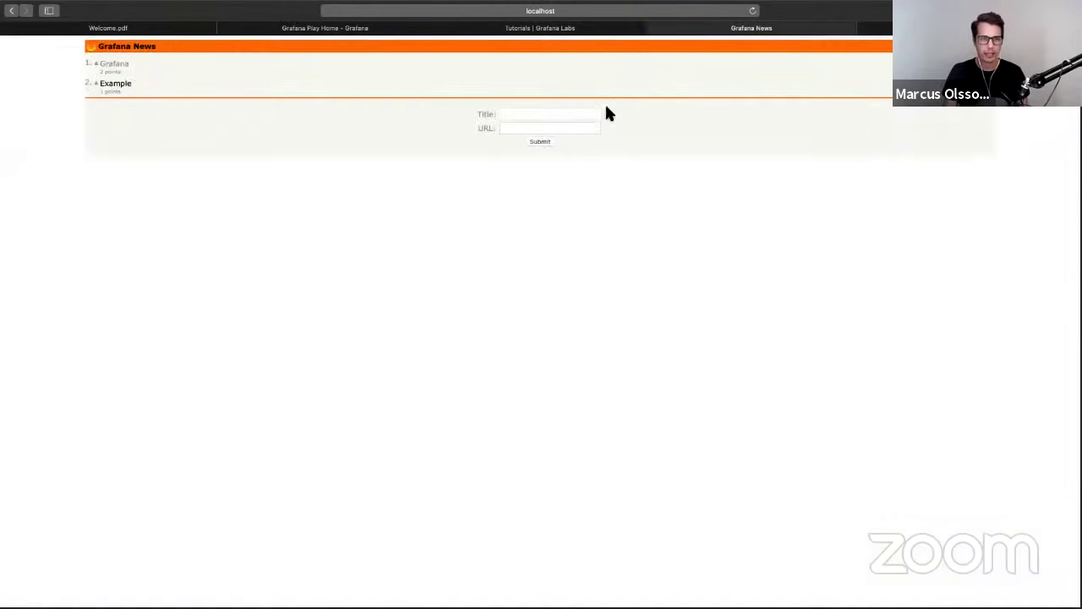
- Submit a link titled GitHub with the URL left empty in the news app, then return to Grafana Explore
{"action": "left_click", "coordinate": [594, 116]}
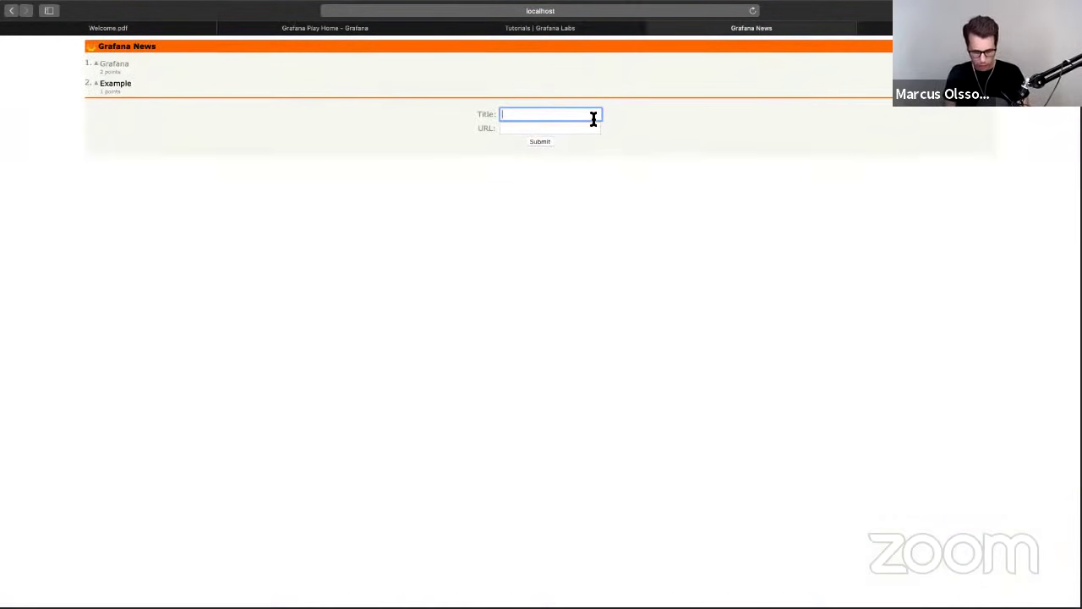
{"action": "type", "text": "GitHub"}
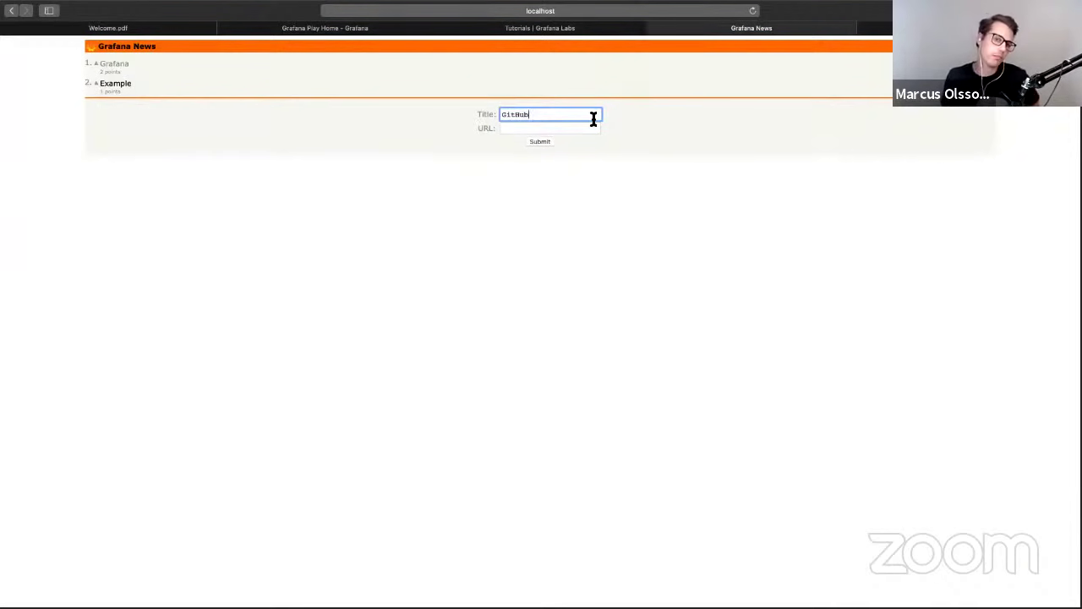
{"action": "left_click", "coordinate": [540, 142]}
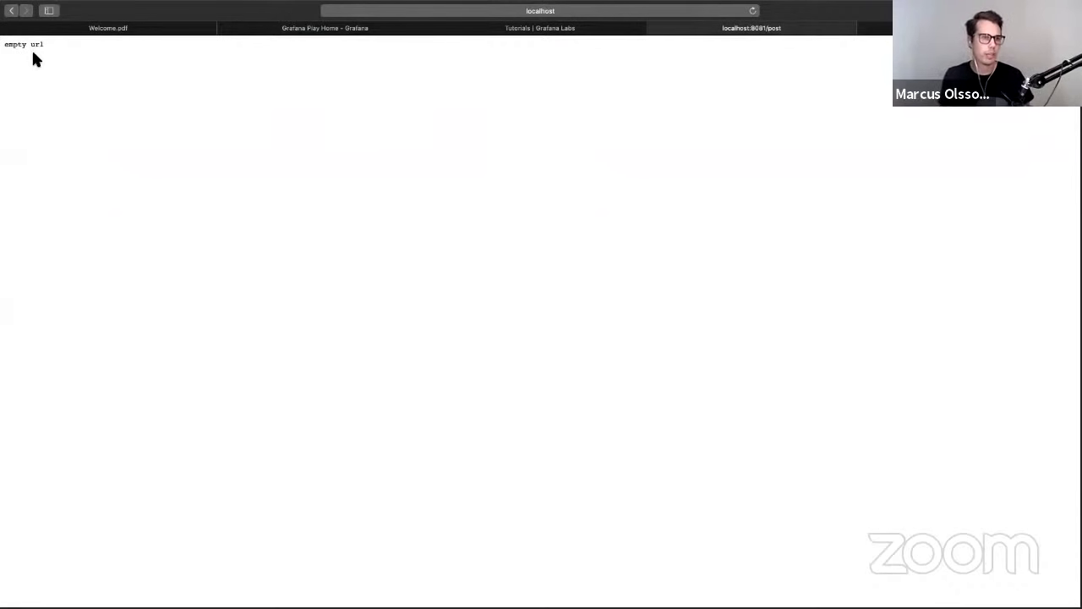
{"action": "left_click_drag", "start_coordinate": [48, 46], "coordinate": [4, 44]}
{"action": "left_click", "coordinate": [90, 85]}
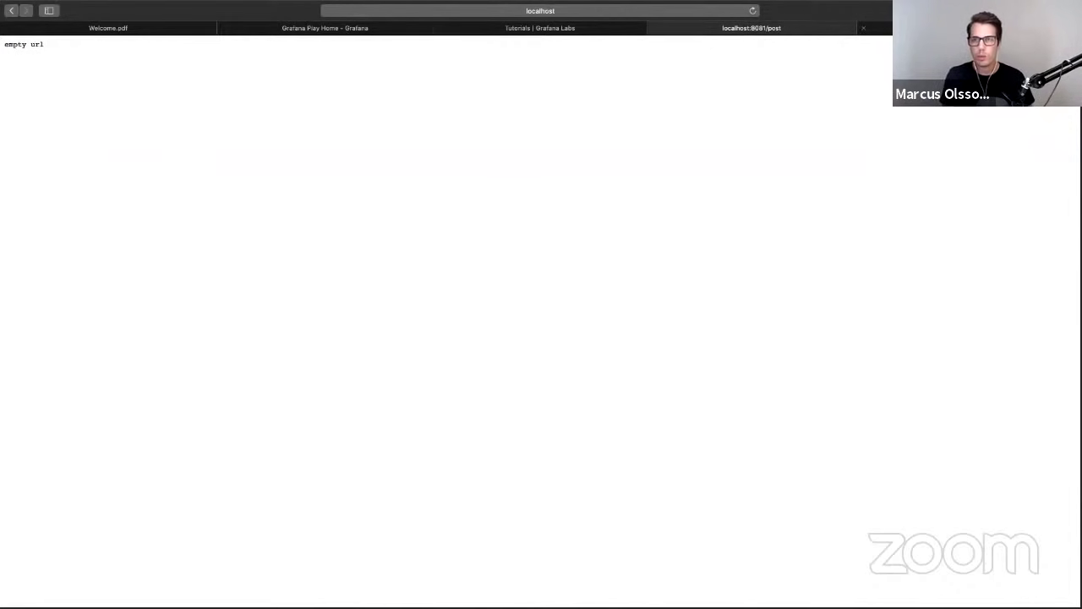
{"action": "key", "text": "super+bracketleft"}
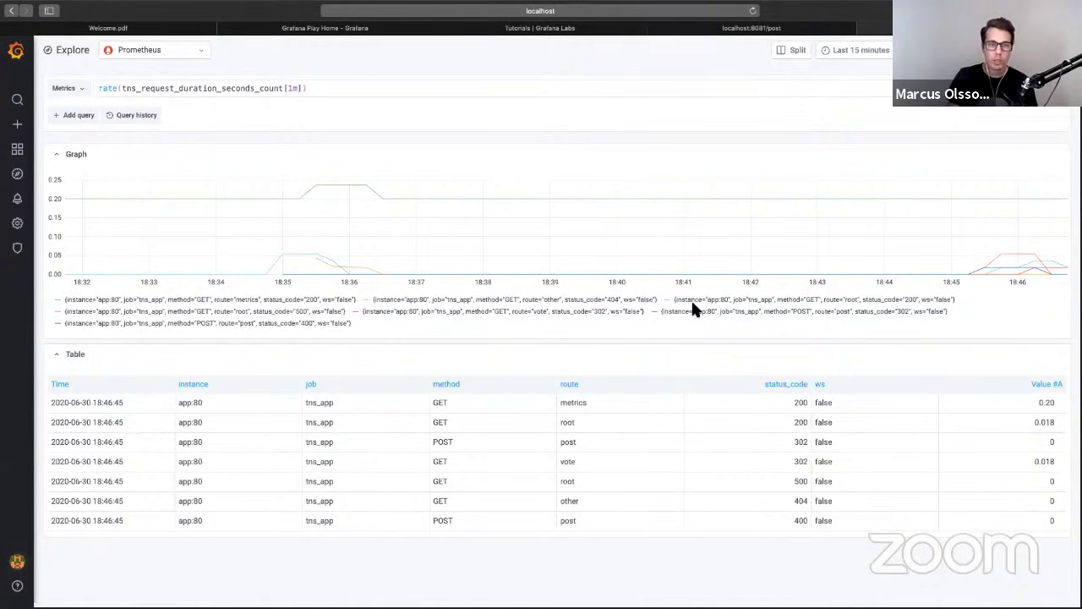
- Add a new data source of type Loki from Grafana's data source configuration
{"action": "mouse_move", "coordinate": [314, 256]}
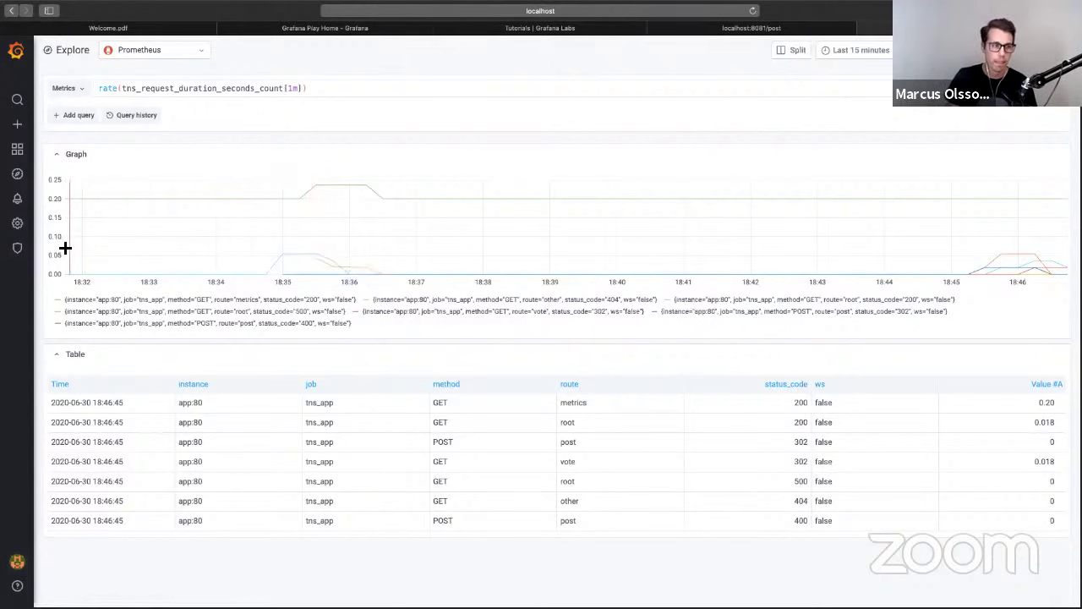
{"action": "mouse_move", "coordinate": [23, 231]}
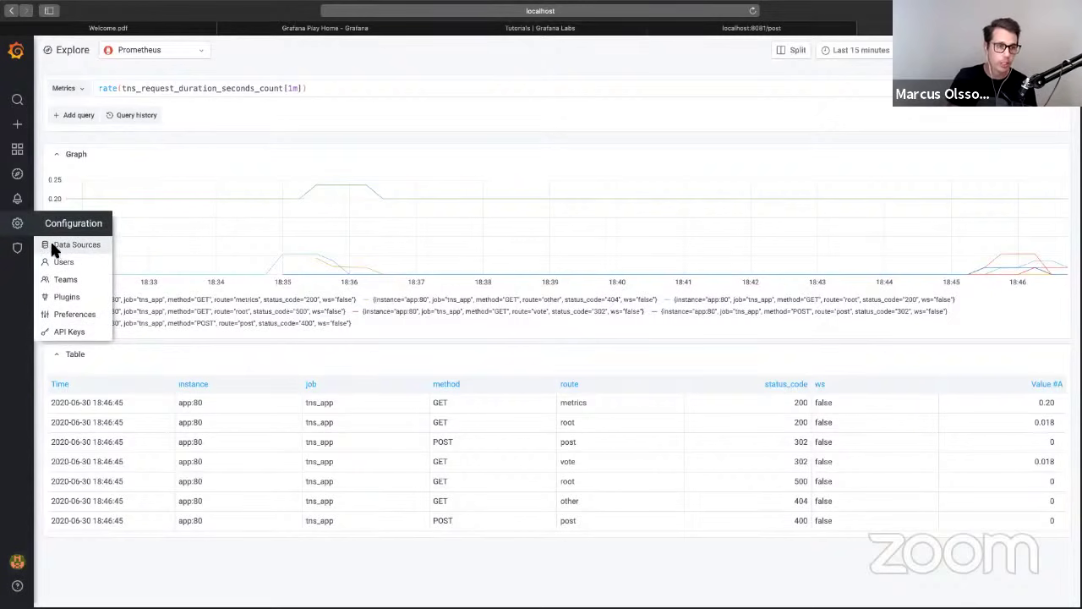
{"action": "left_click", "coordinate": [53, 247]}
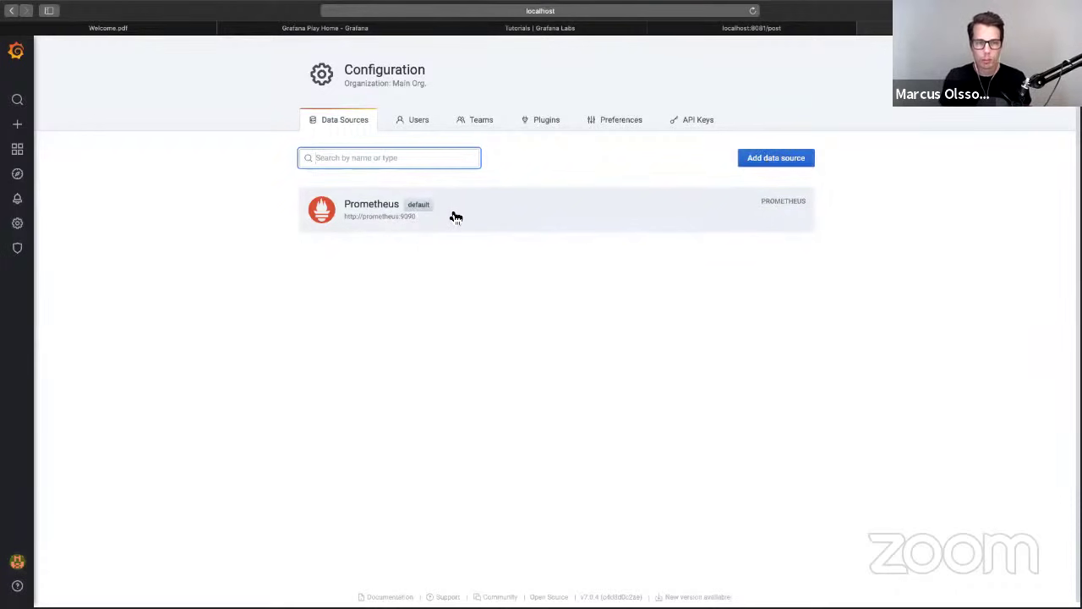
{"action": "left_click", "coordinate": [793, 161]}
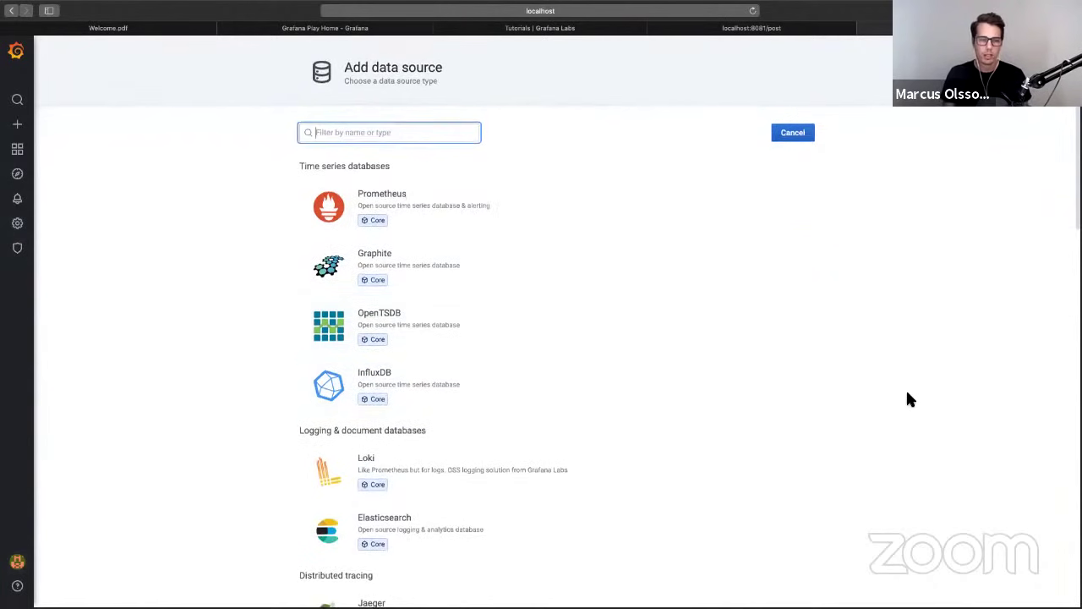
{"action": "scroll", "coordinate": [905, 388], "scroll_direction": "down", "scroll_amount": 1}
{"action": "scroll", "coordinate": [245, 465], "scroll_direction": "down", "scroll_amount": 2}
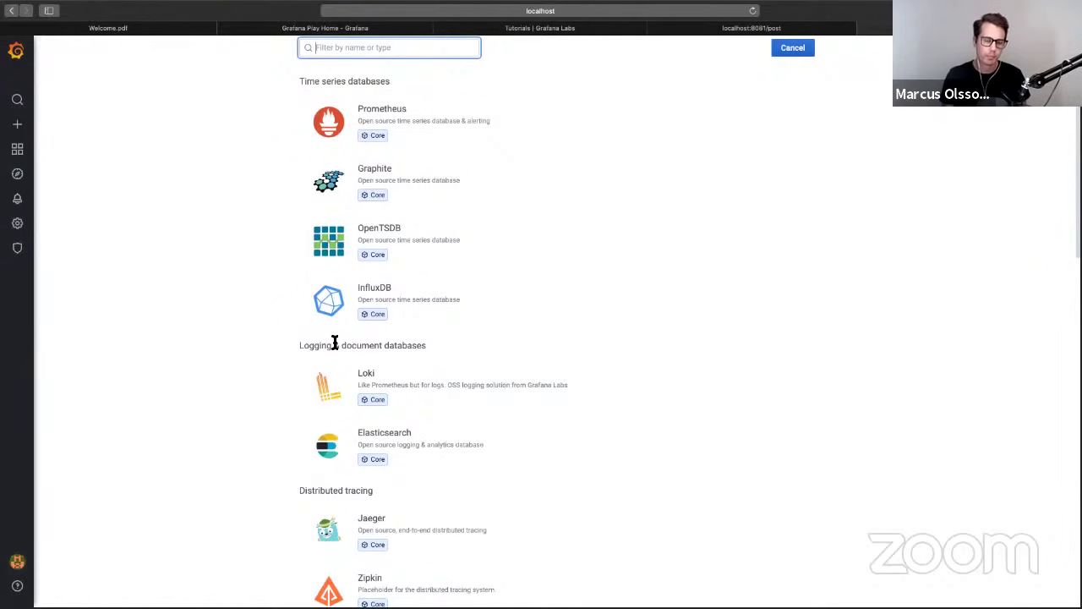
{"action": "mouse_move", "coordinate": [394, 380]}
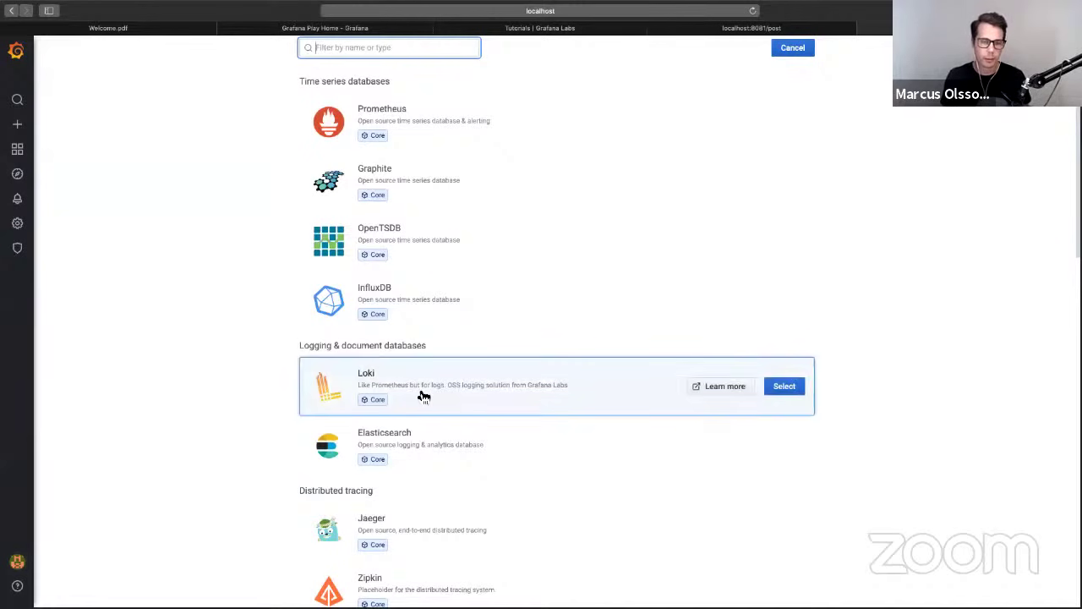
{"action": "left_click", "coordinate": [489, 396]}
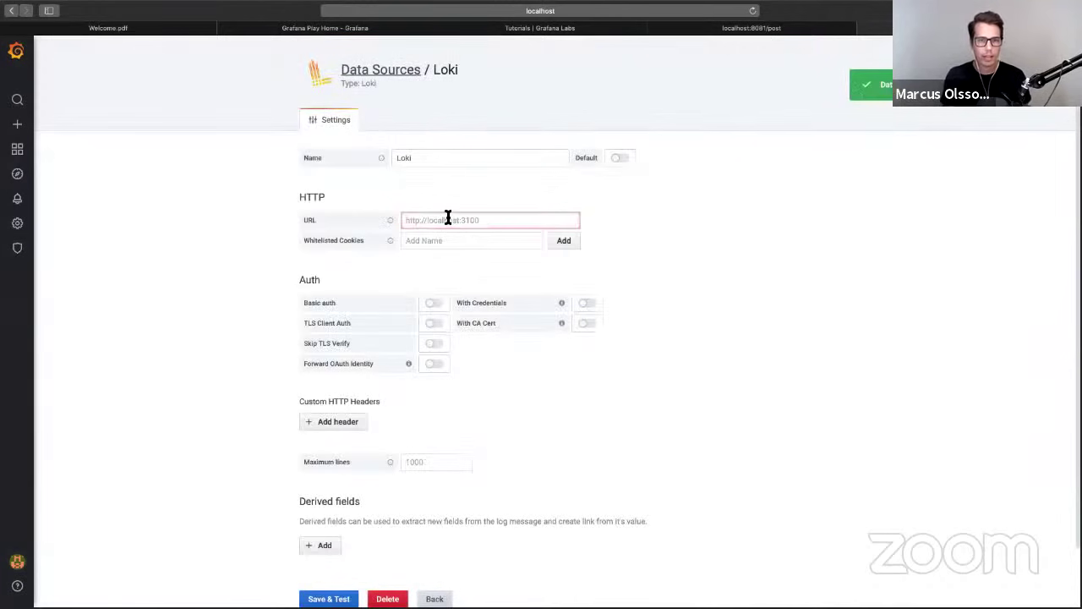
{"action": "left_click", "coordinate": [445, 219]}
{"action": "type", "text": "http://"}
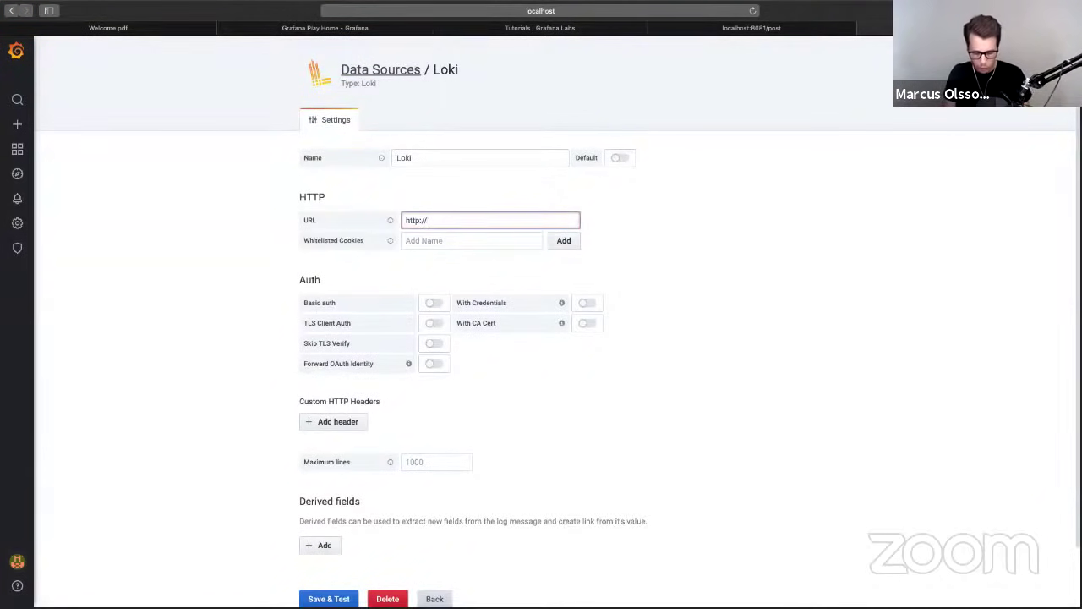
{"action": "type", "text": "loki:3100"}
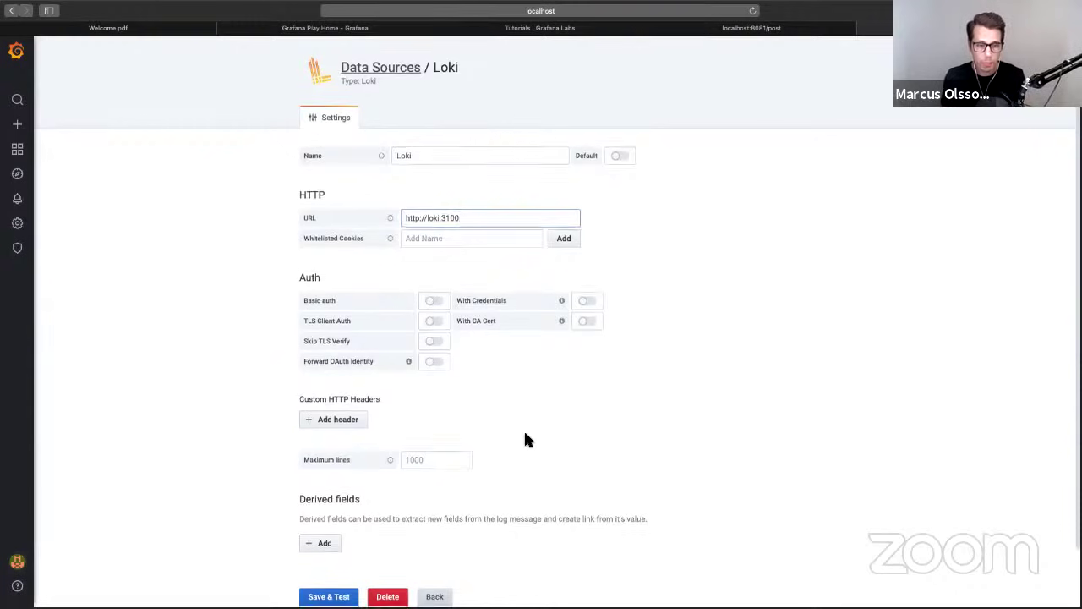
{"action": "scroll", "coordinate": [448, 474], "scroll_direction": "down", "scroll_amount": 1}
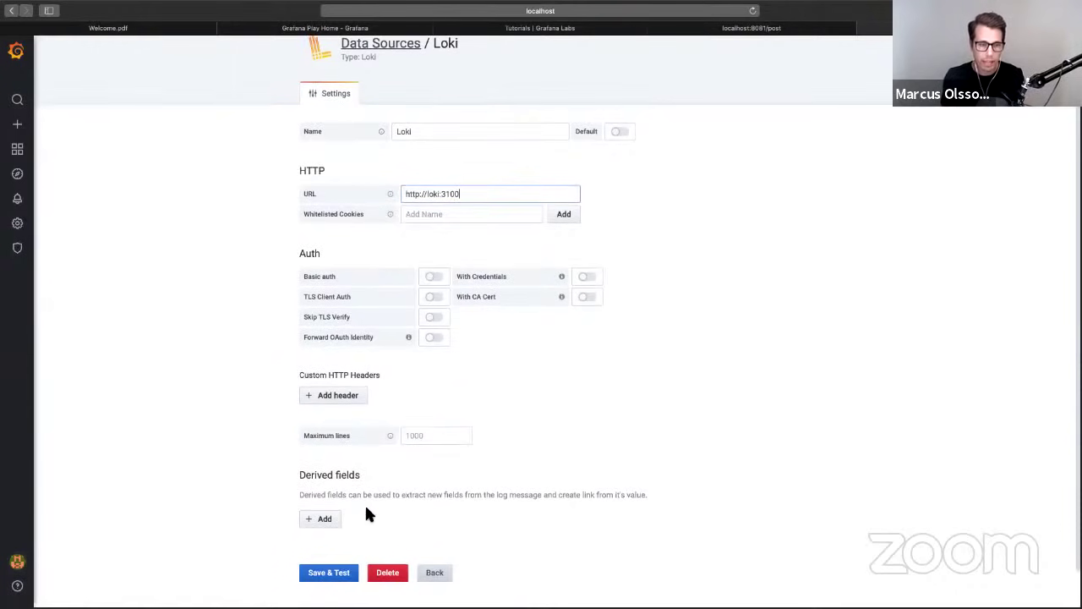
{"action": "left_click", "coordinate": [347, 577]}
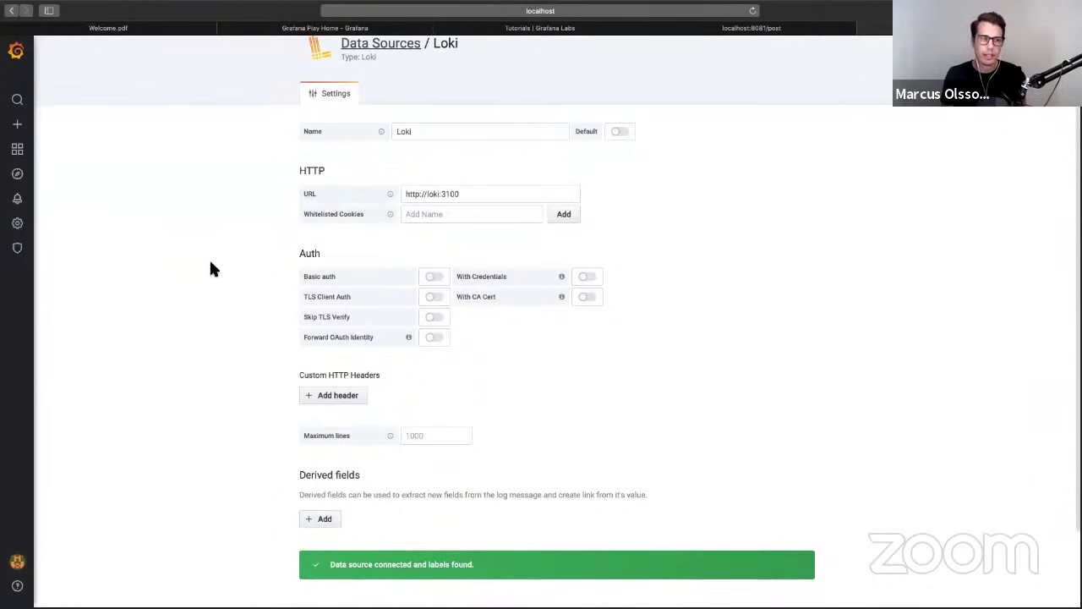
- Open Explore and switch its data source from Prometheus to Loki
{"action": "left_click", "coordinate": [17, 174]}
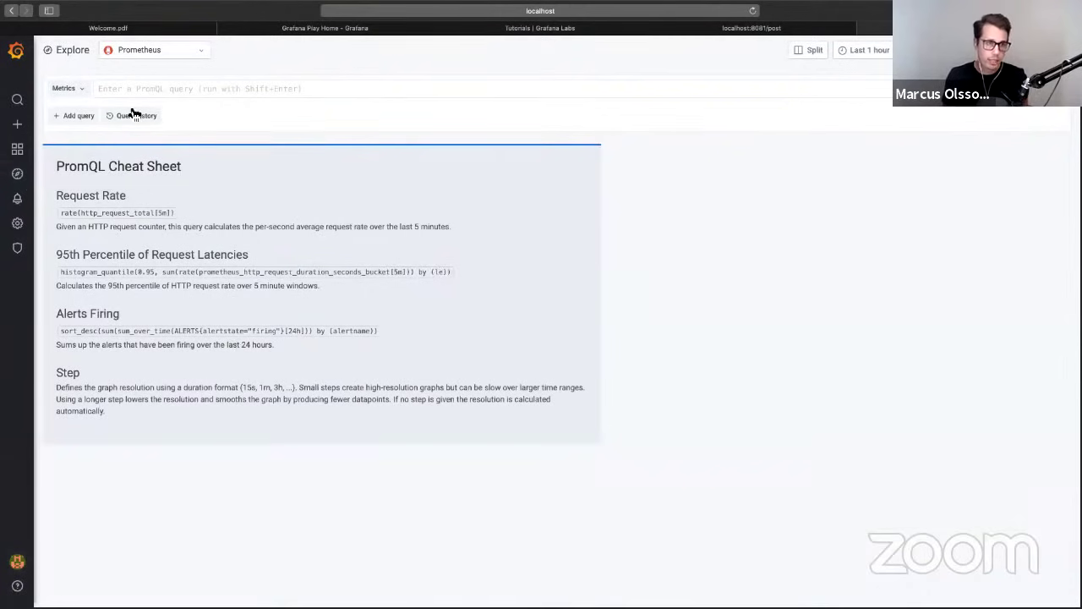
{"action": "left_click", "coordinate": [125, 52]}
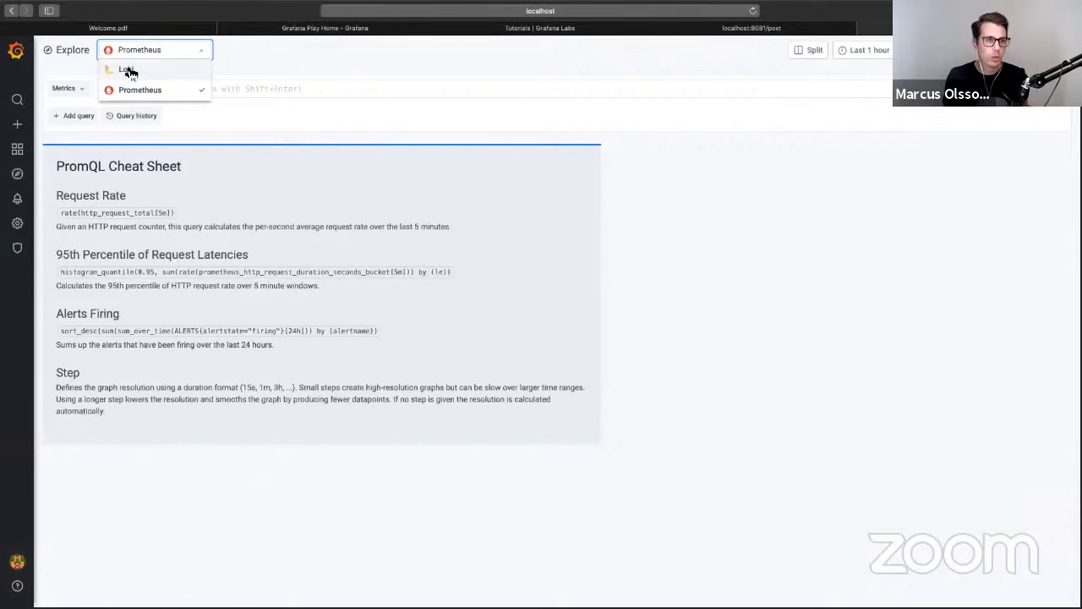
{"action": "left_click", "coordinate": [127, 71]}
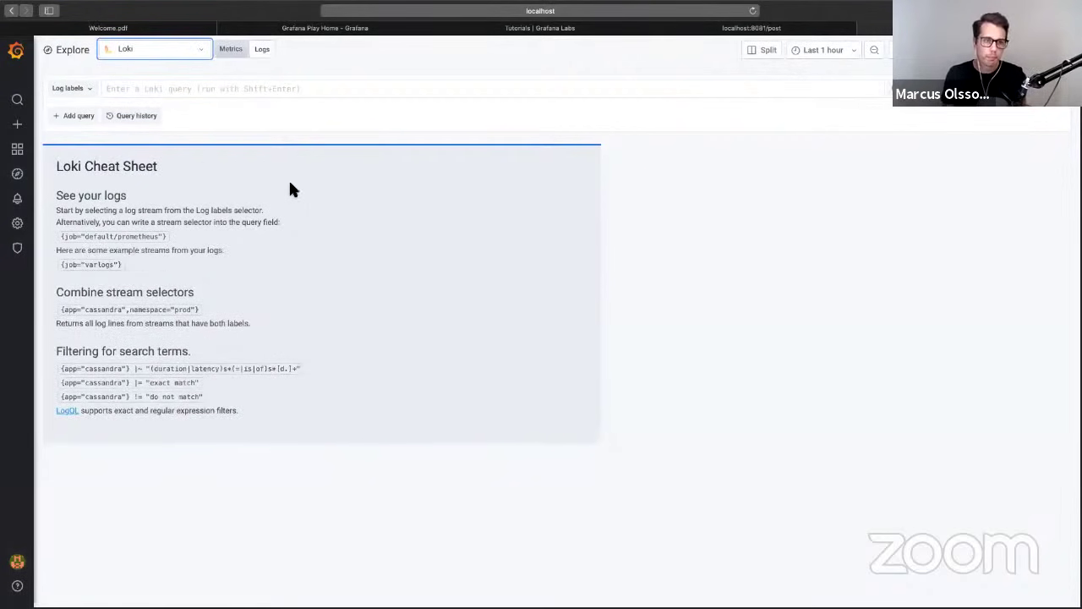
- Query the app's logs by choosing the filename log label with the value /var/log/tns-app.log
{"action": "left_click", "coordinate": [217, 90]}
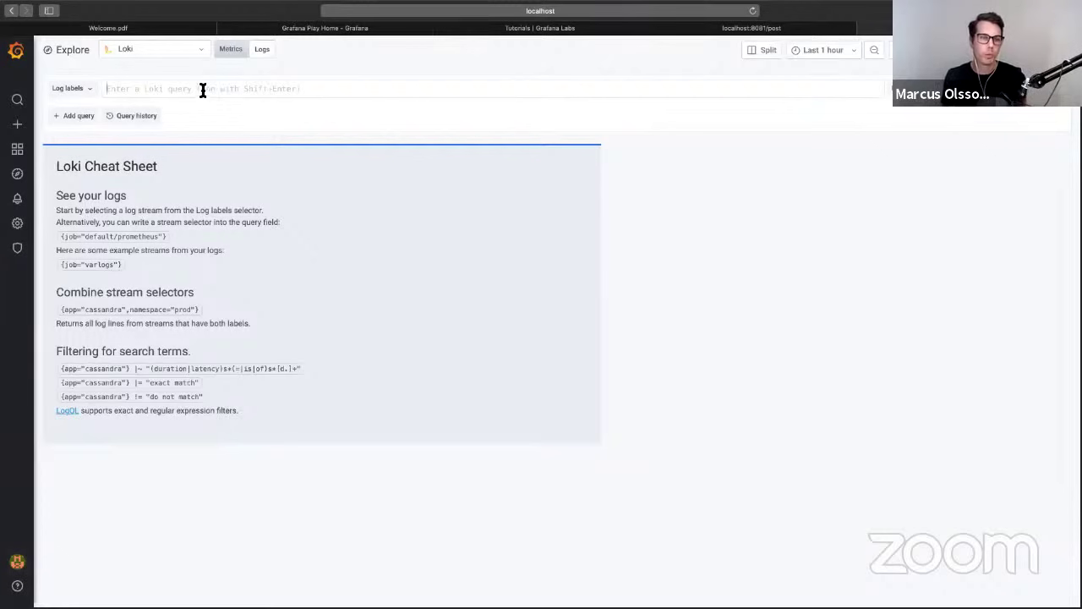
{"action": "left_click", "coordinate": [92, 92]}
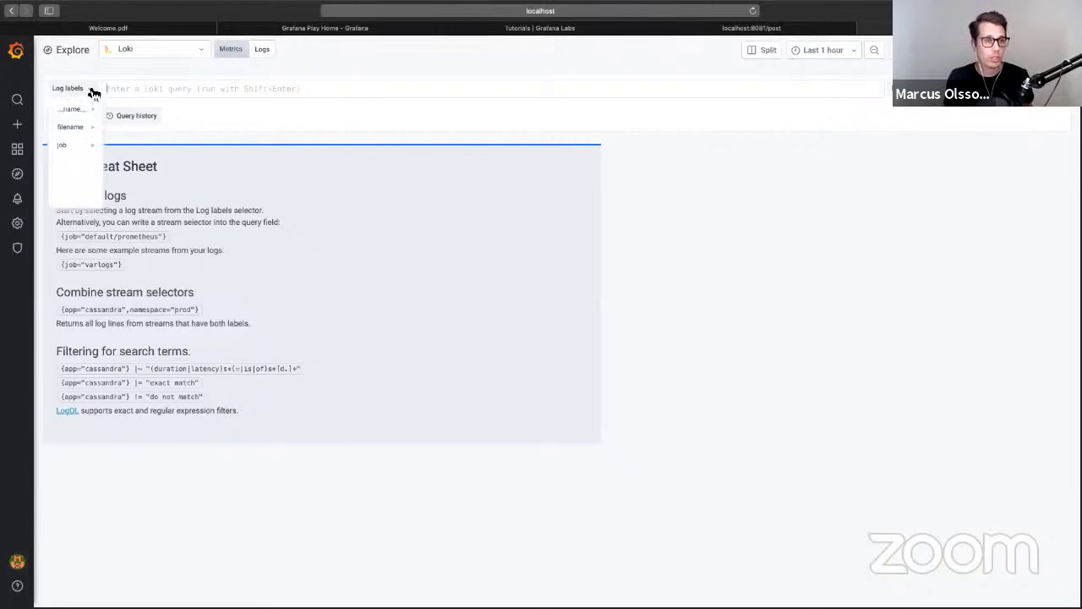
{"action": "left_click", "coordinate": [89, 129]}
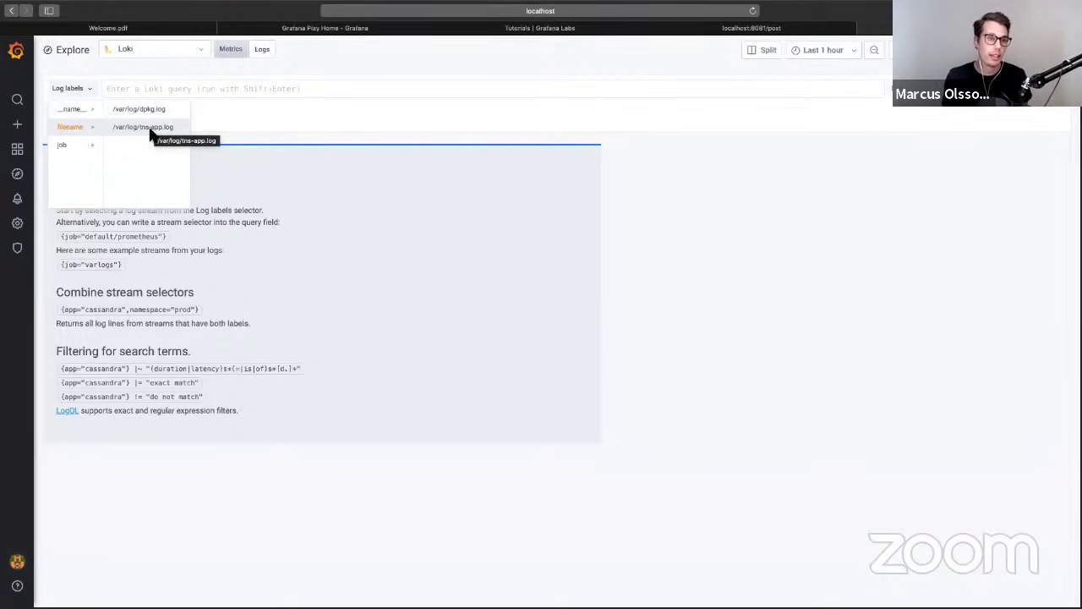
{"action": "left_click", "coordinate": [155, 137]}
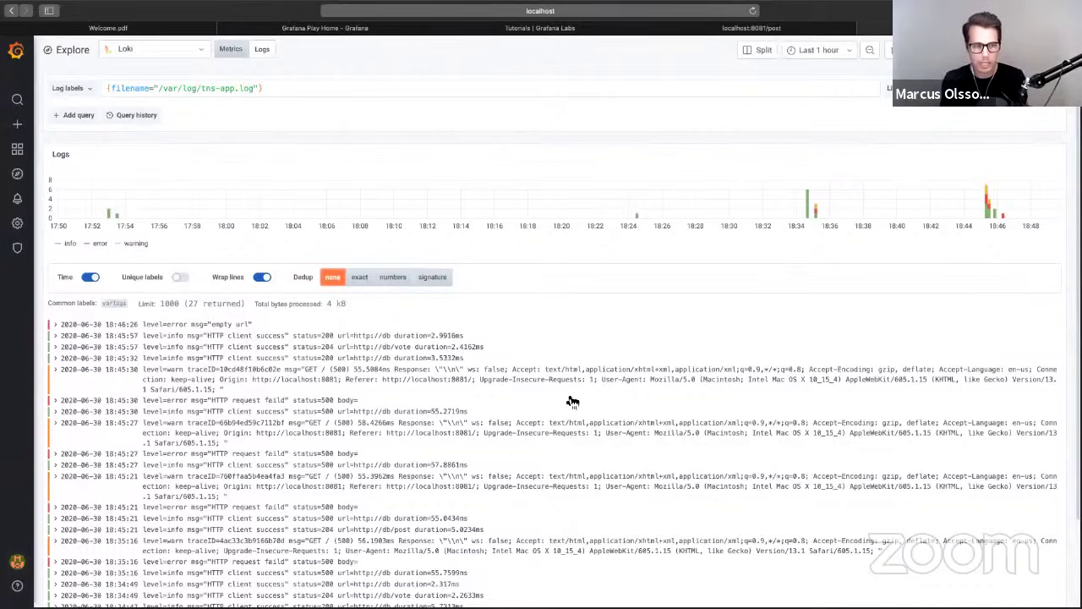
- Examine the app's log volume graph and log lines, and expand the newest entry to inspect its labels and parsed fields
{"action": "scroll", "coordinate": [569, 397], "scroll_direction": "down", "scroll_amount": 1}
{"action": "scroll", "coordinate": [569, 398], "scroll_direction": "down", "scroll_amount": 3}
{"action": "scroll", "coordinate": [569, 398], "scroll_direction": "up", "scroll_amount": 4}
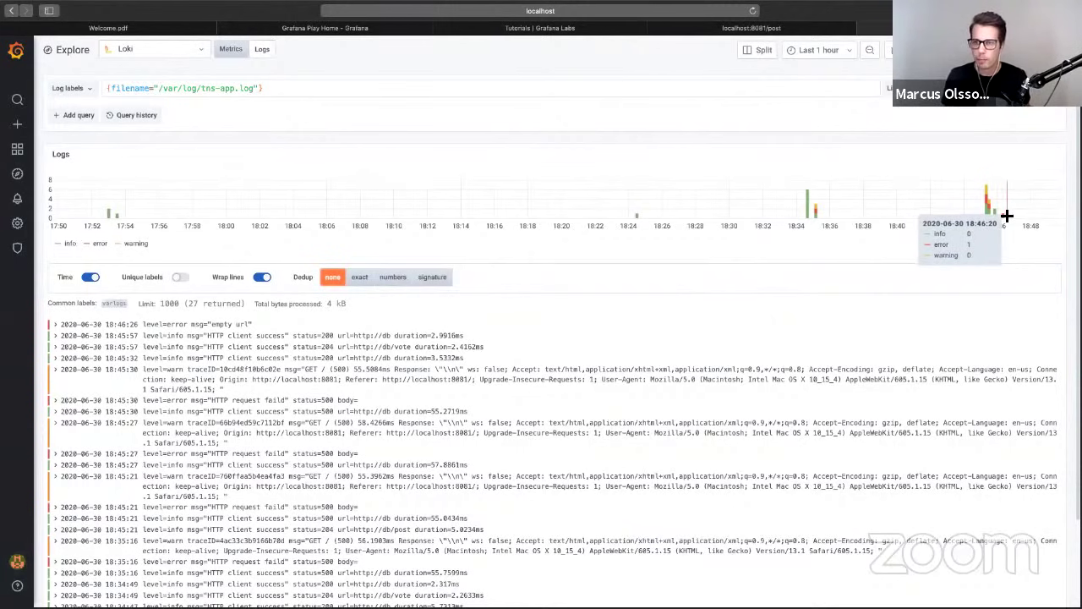
{"action": "scroll", "coordinate": [525, 381], "scroll_direction": "down", "scroll_amount": 2}
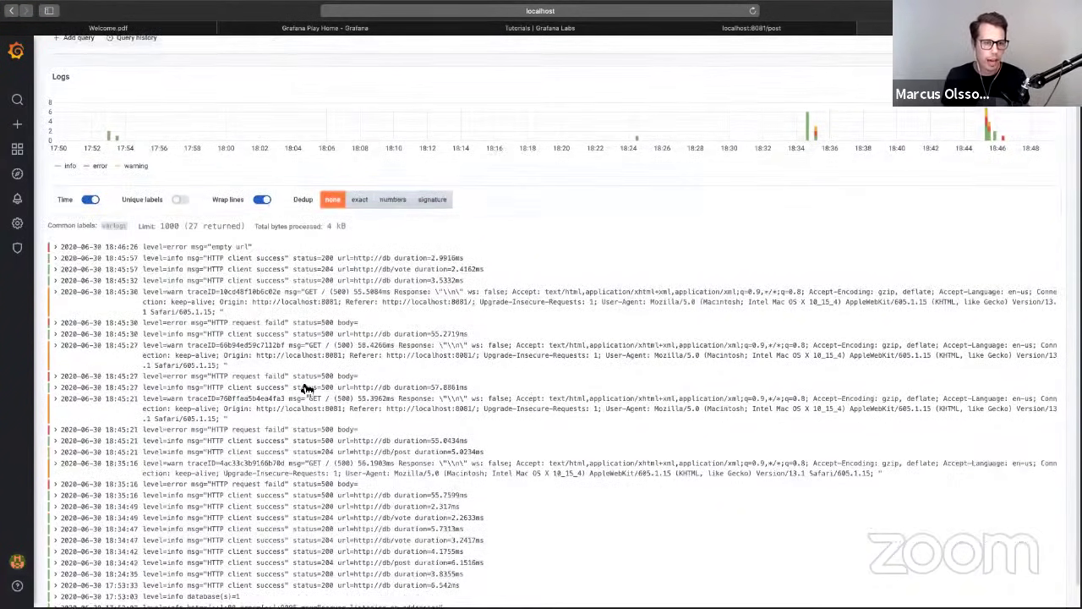
{"action": "scroll", "coordinate": [410, 431], "scroll_direction": "down", "scroll_amount": 1}
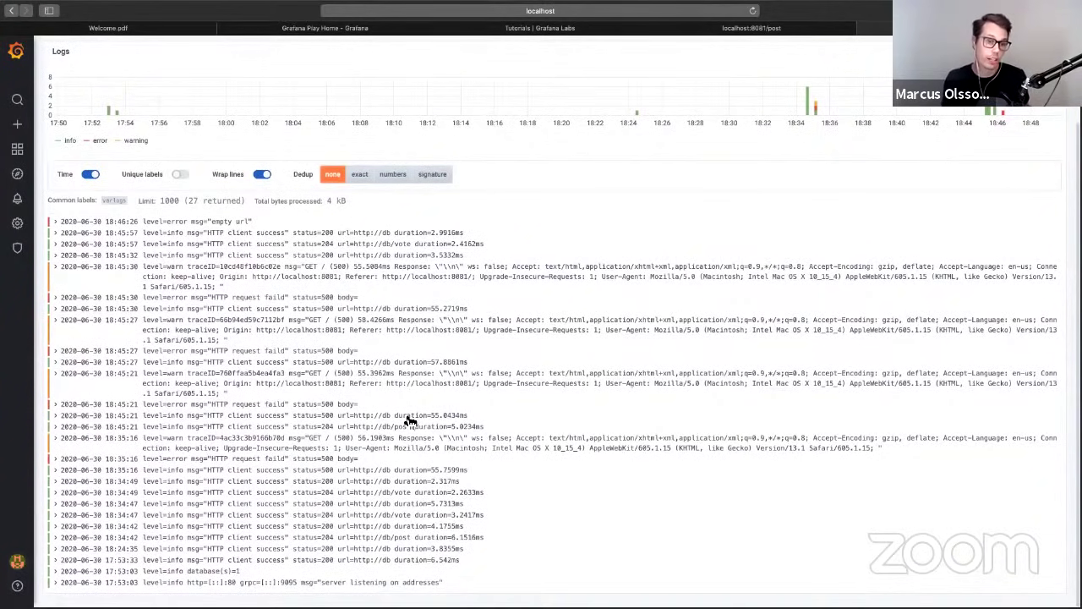
{"action": "scroll", "coordinate": [677, 474], "scroll_direction": "up", "scroll_amount": 1}
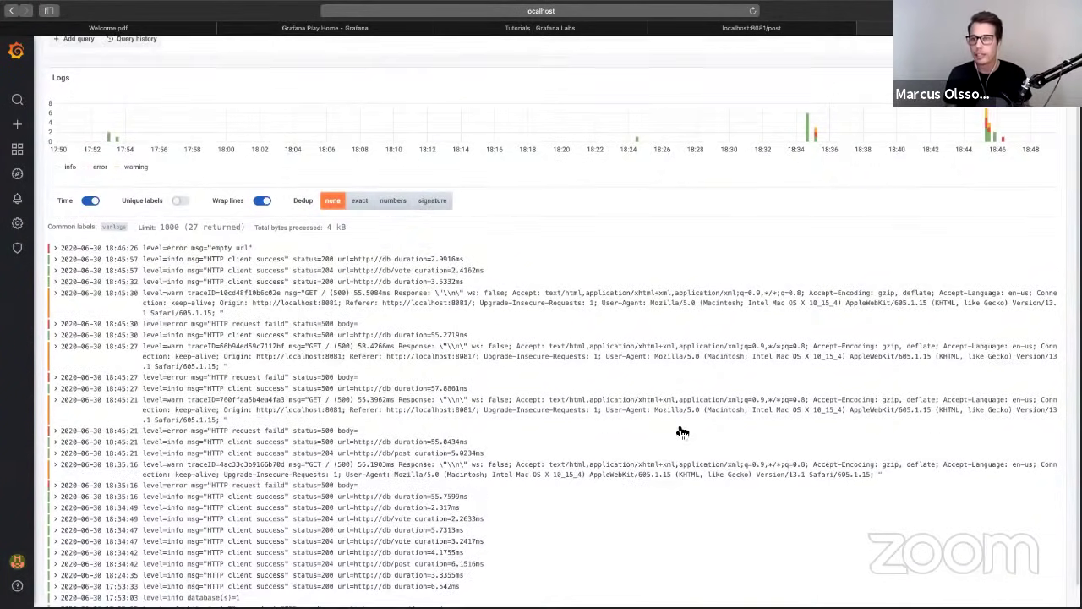
{"action": "scroll", "coordinate": [684, 425], "scroll_direction": "up", "scroll_amount": 2}
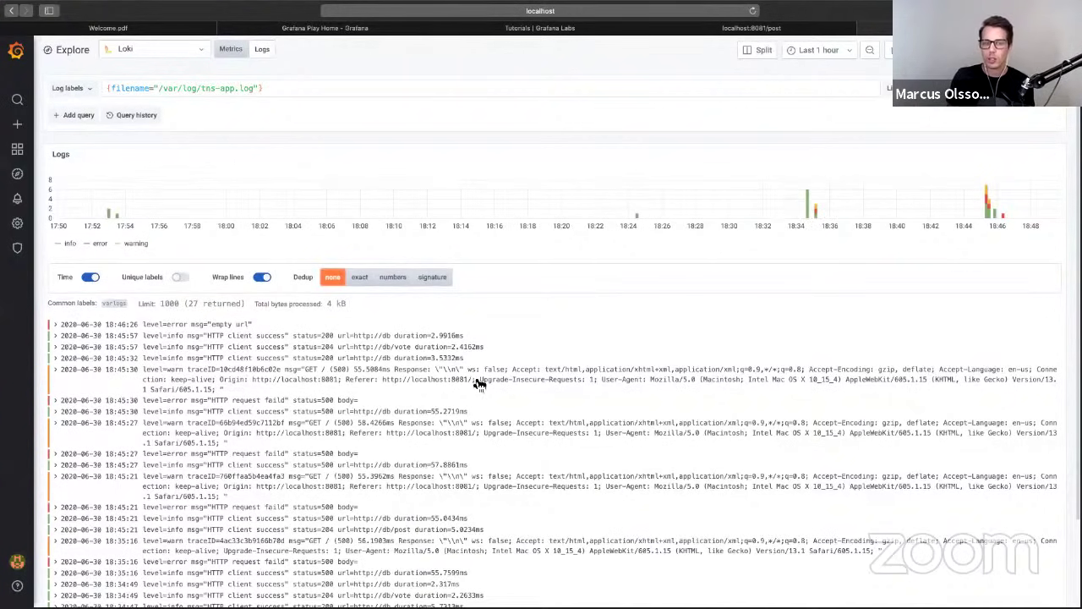
{"action": "scroll", "coordinate": [234, 485], "scroll_direction": "down", "scroll_amount": 3}
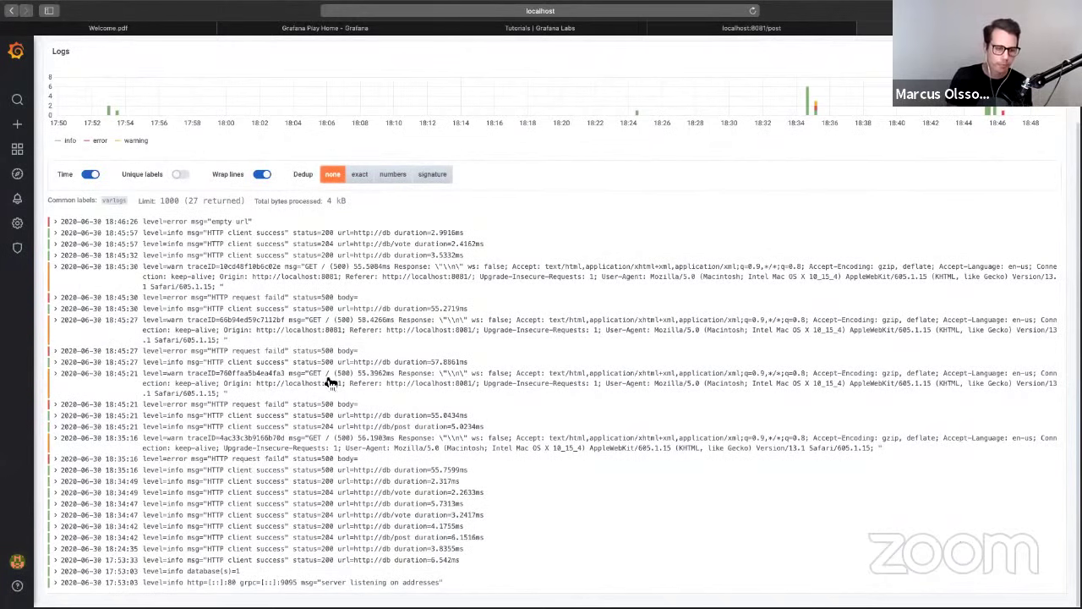
{"action": "scroll", "coordinate": [208, 343], "scroll_direction": "up", "scroll_amount": 3}
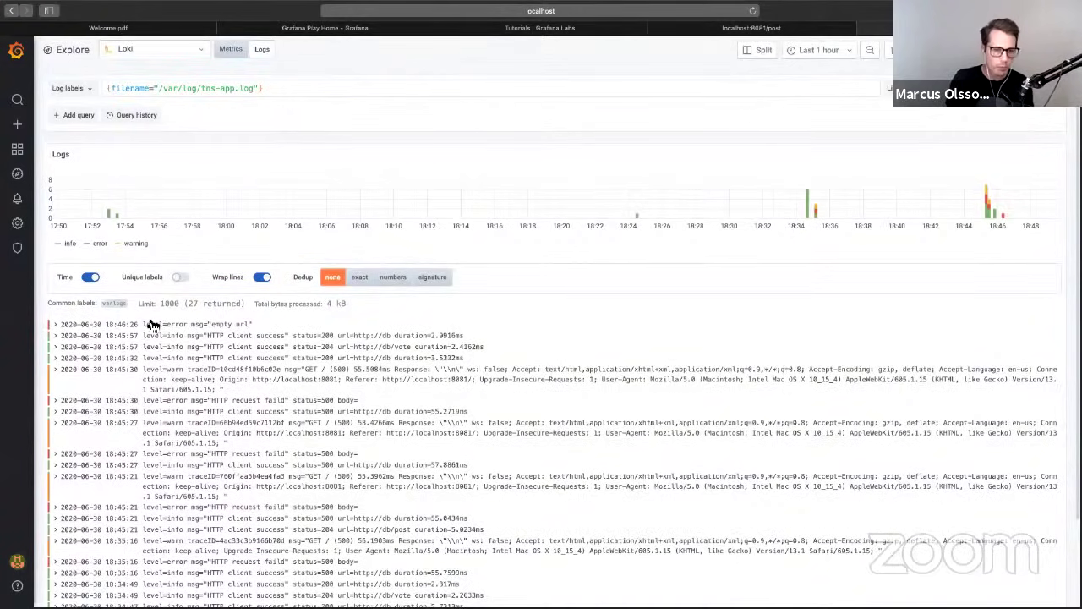
{"action": "left_click", "coordinate": [239, 327]}
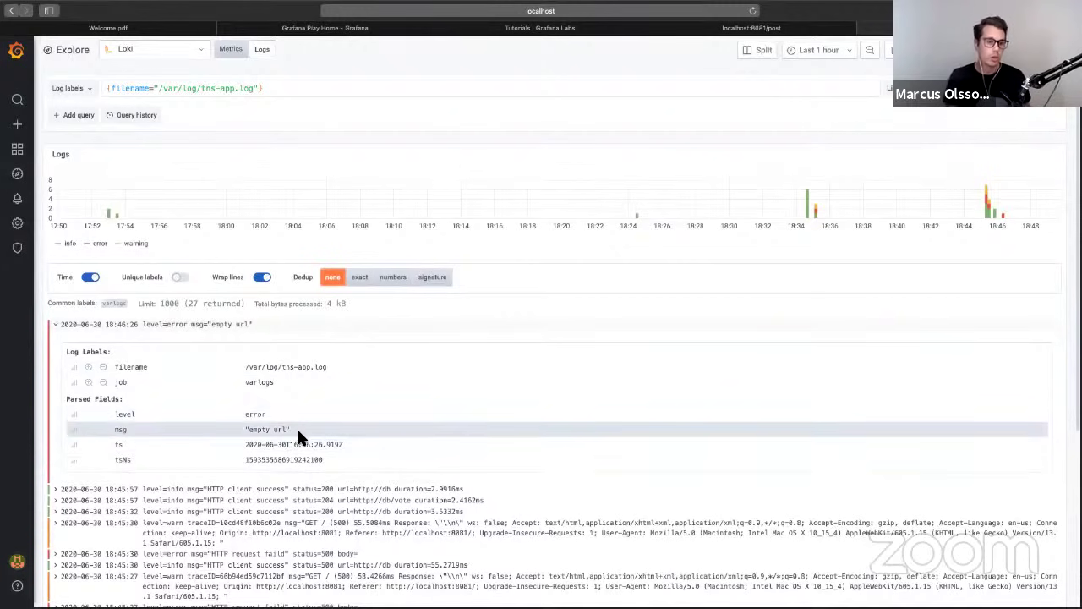
{"action": "double_click", "coordinate": [252, 414]}
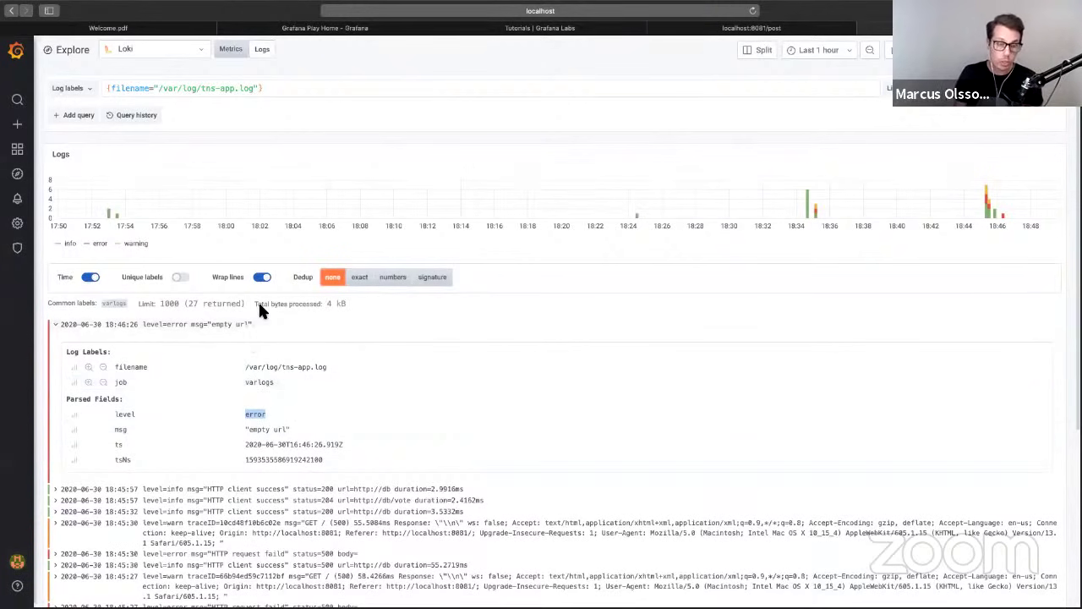
- Filter the app log query to lines containing "error" by appending |= "error" and run it
{"action": "left_click", "coordinate": [296, 96]}
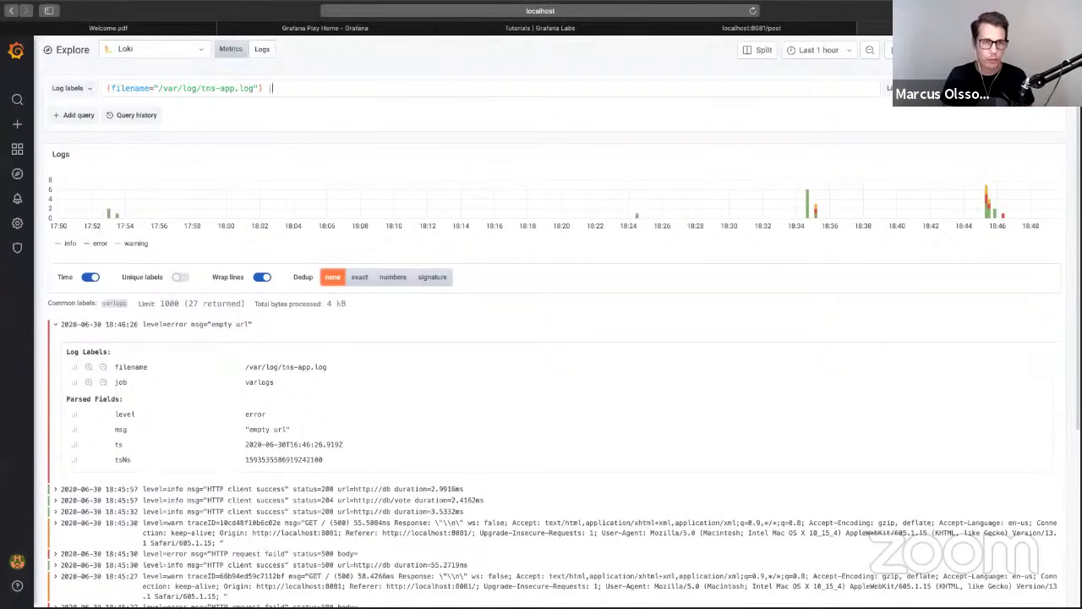
{"action": "type", "text": "="}
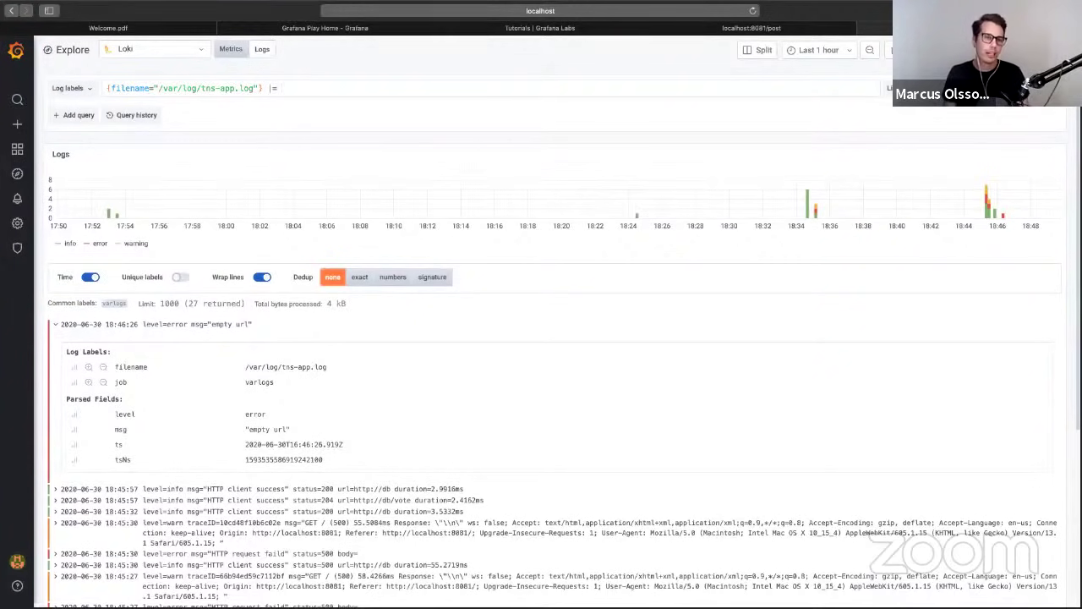
{"action": "type", "text": " \""}
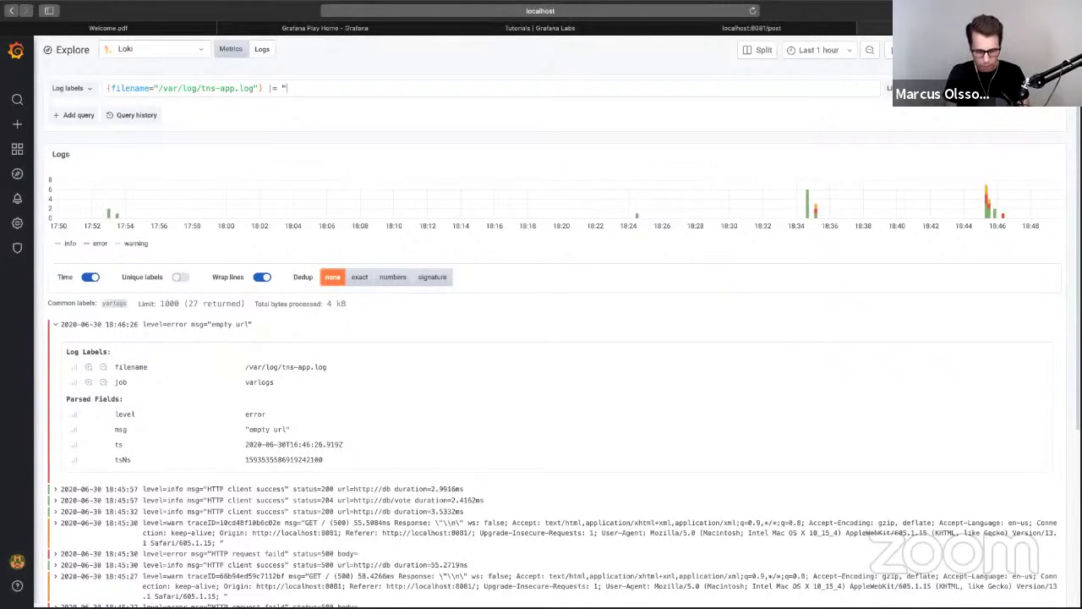
{"action": "type", "text": "error\""}
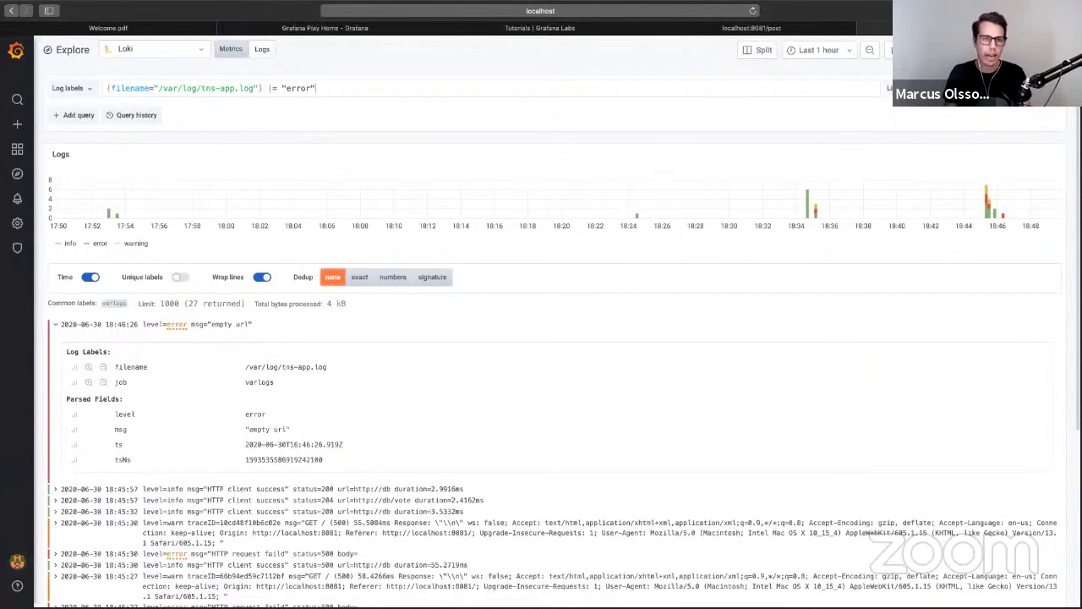
{"action": "key", "text": "shift+Return"}
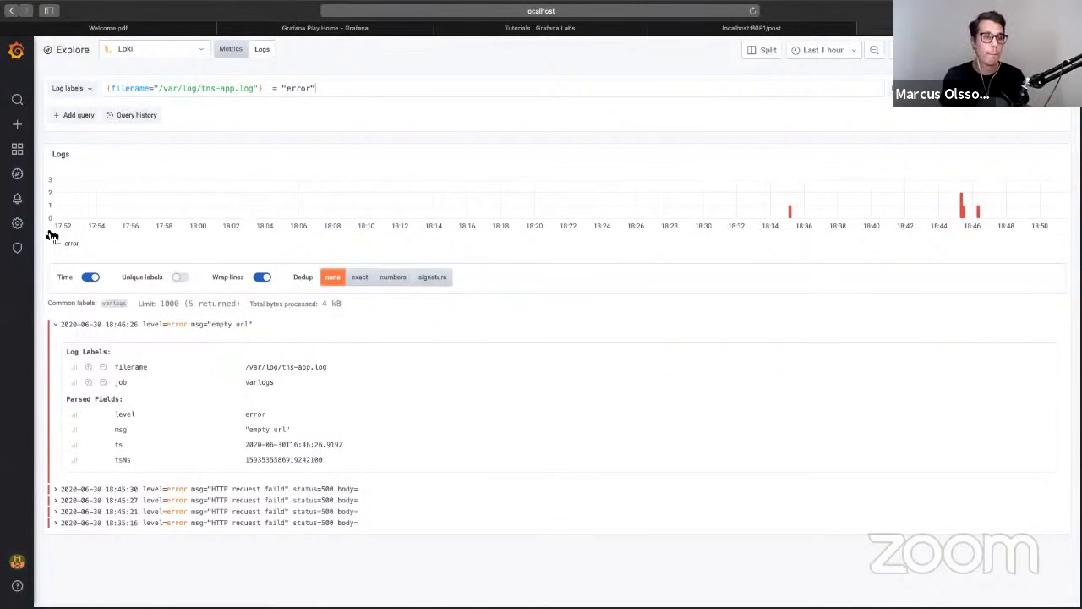
- Create a new dashboard with a panel whose query uses the metric tns_request_duration_seconds_count
{"action": "mouse_move", "coordinate": [18, 127]}
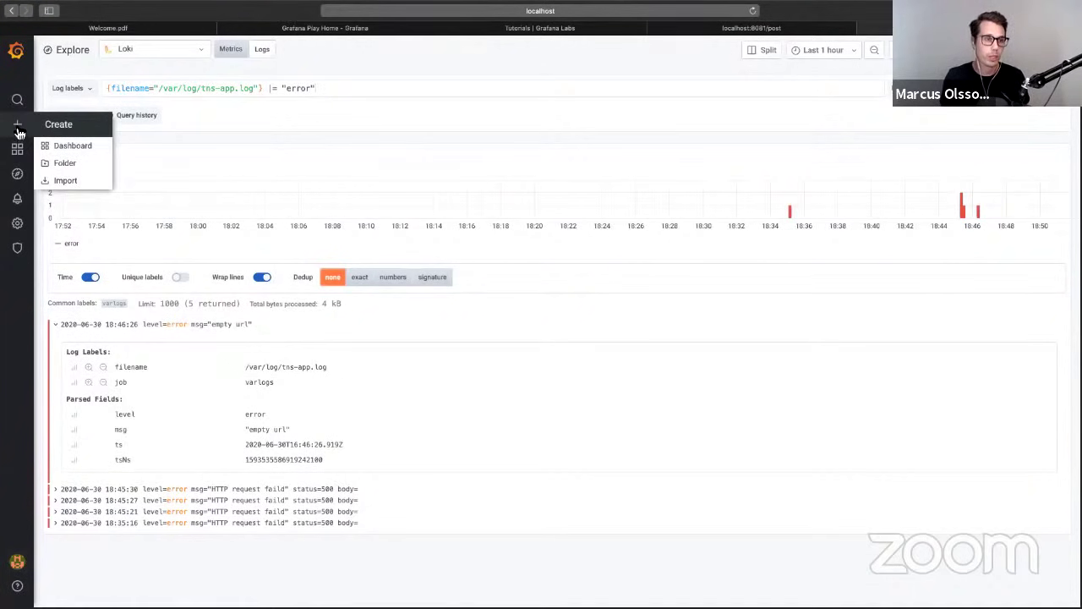
{"action": "left_click", "coordinate": [75, 149]}
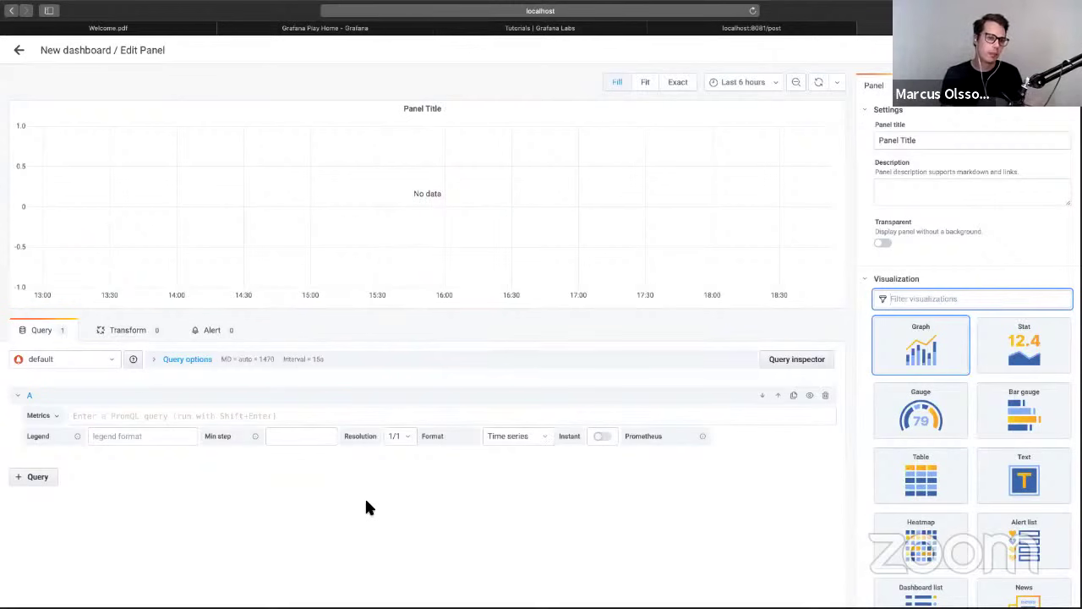
{"action": "left_click", "coordinate": [299, 420]}
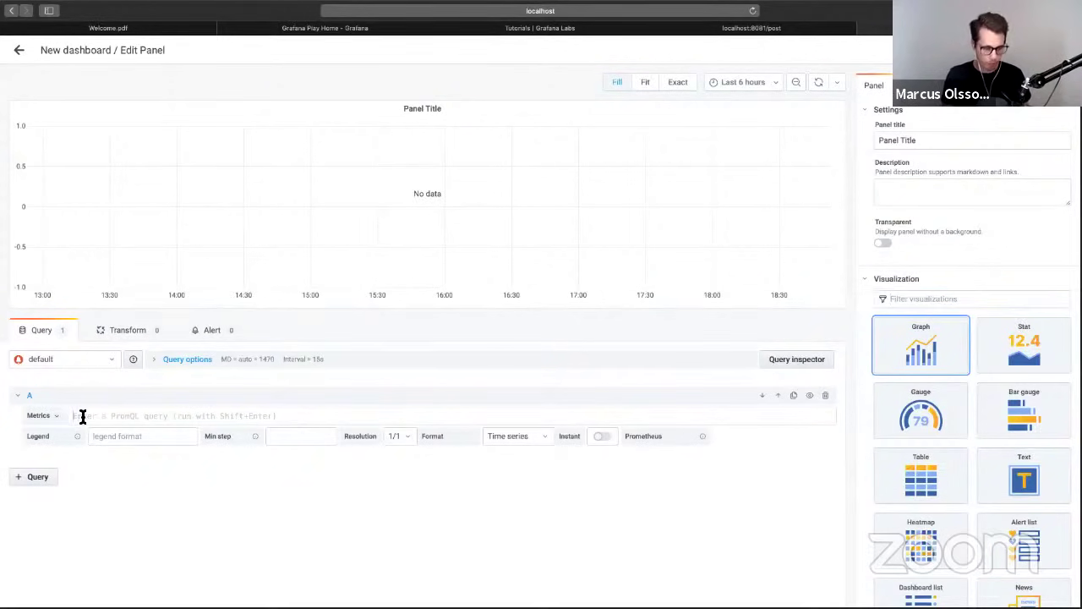
{"action": "type", "text": "tns_"}
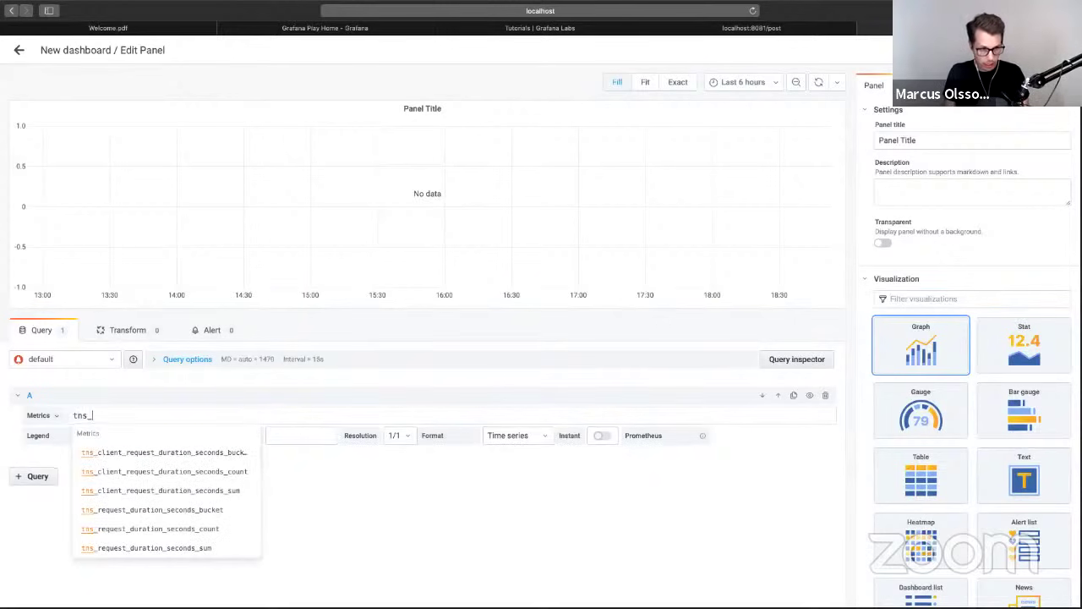
{"action": "type", "text": "requ"}
{"action": "key", "text": "Down"}
{"action": "key", "text": "Return"}
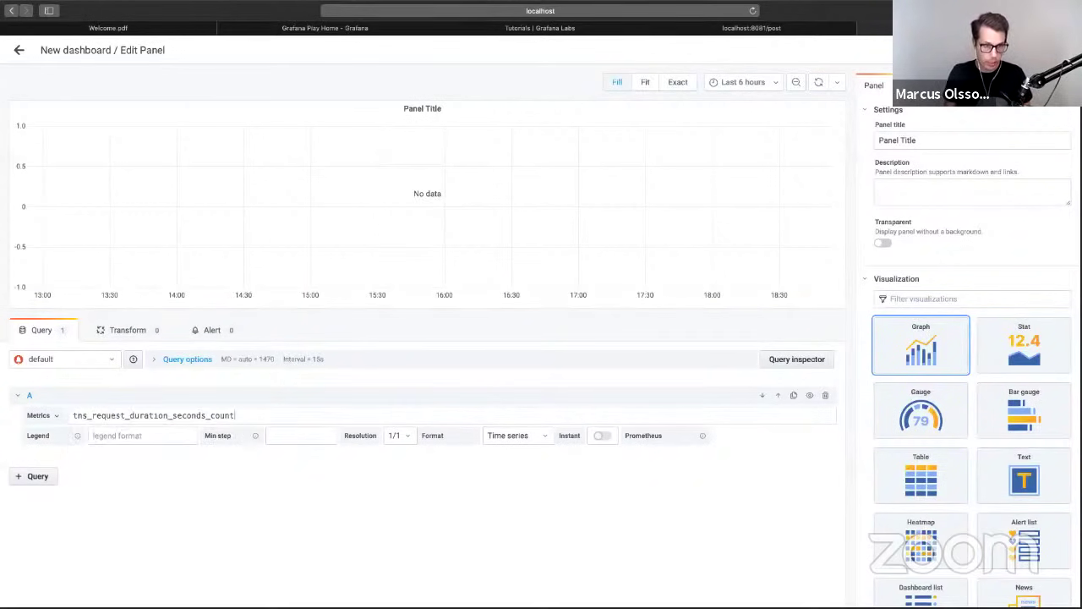
- Wrap the panel query's metric in rate() with a 1m range and run the query
{"action": "left_click", "coordinate": [74, 415]}
{"action": "type", "text": "rate("}
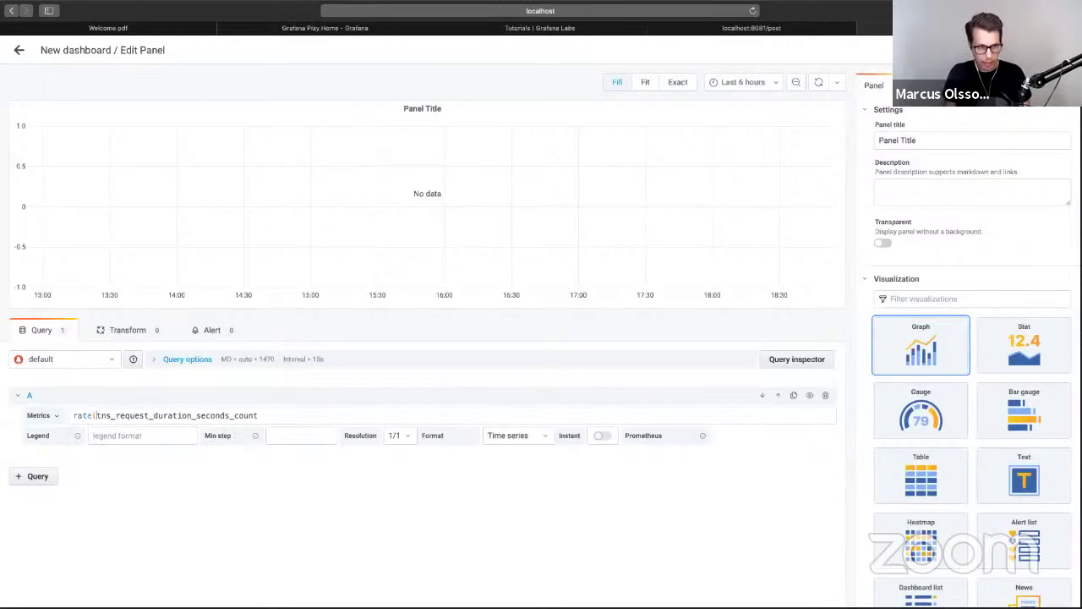
{"action": "key", "text": "End"}
{"action": "type", "text": "[1m])"}
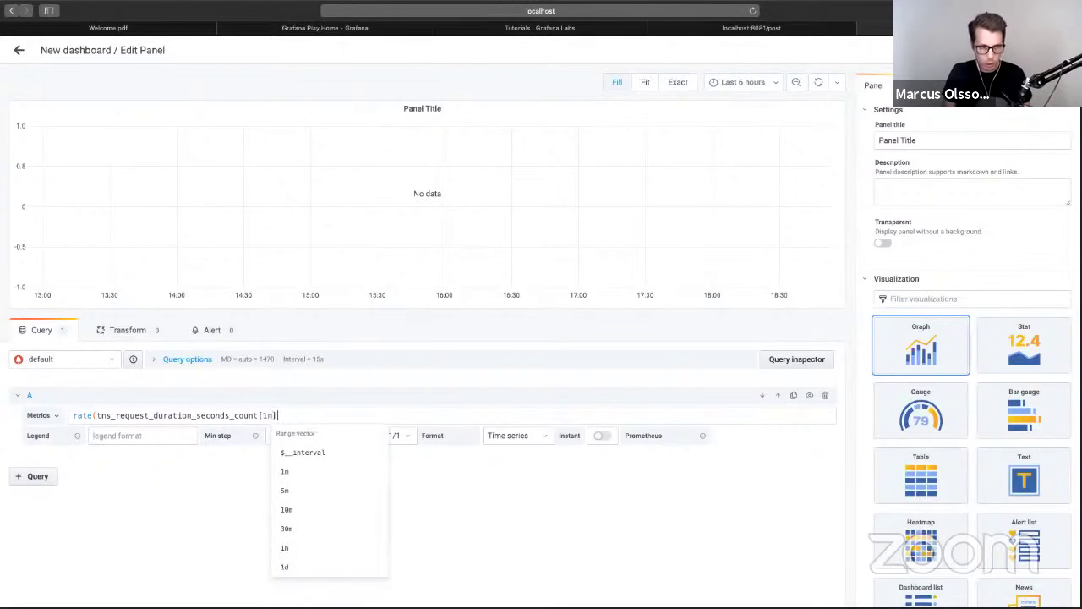
{"action": "key", "text": "shift+Return"}
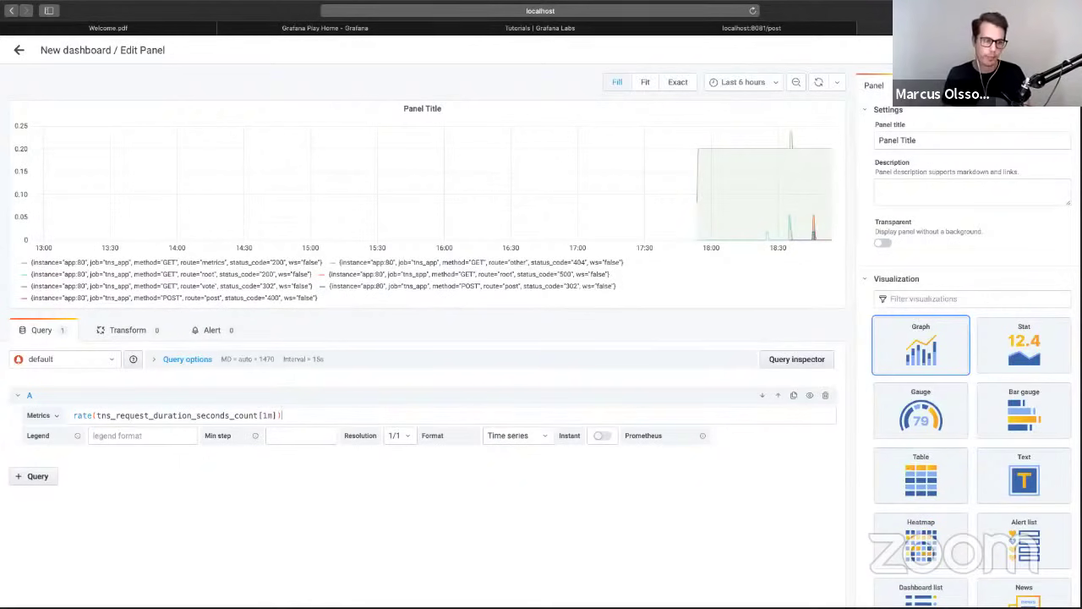
- Aggregate the request rate per route by changing the query to sum(rate(tns_request_duration_seconds_count[1m])) by(route), and apply it
{"action": "left_click", "coordinate": [73, 416]}
{"action": "type", "text": "su"}
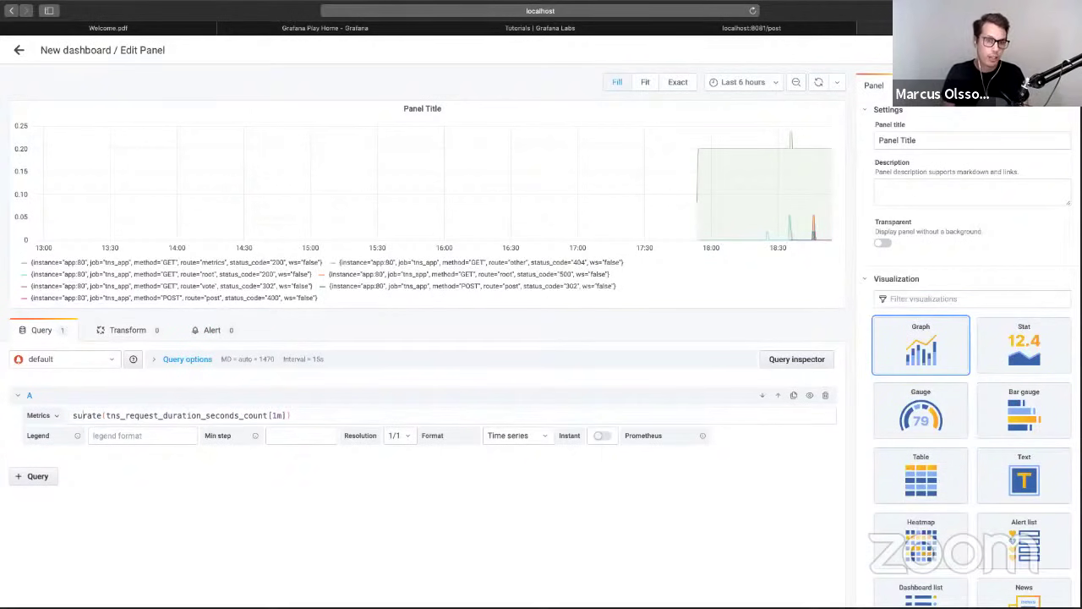
{"action": "type", "text": "m"}
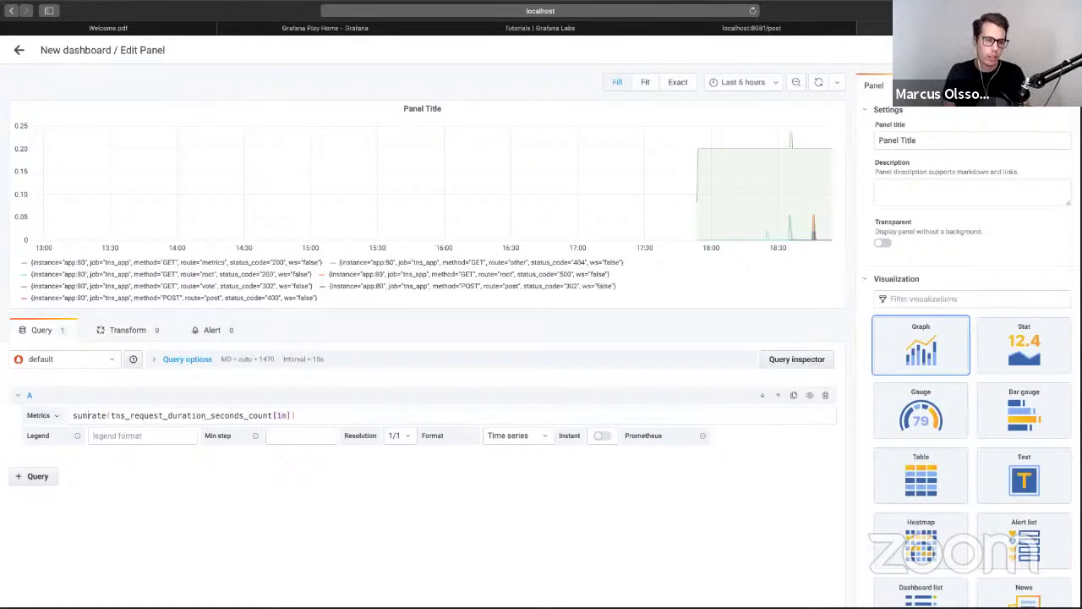
{"action": "type", "text": "("}
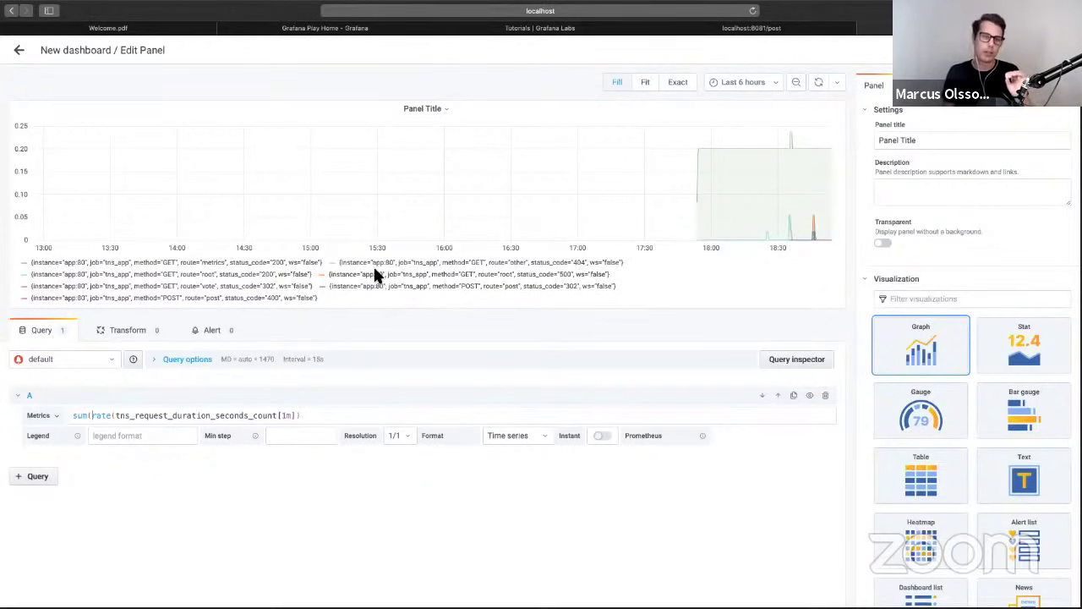
{"action": "mouse_move", "coordinate": [245, 433]}
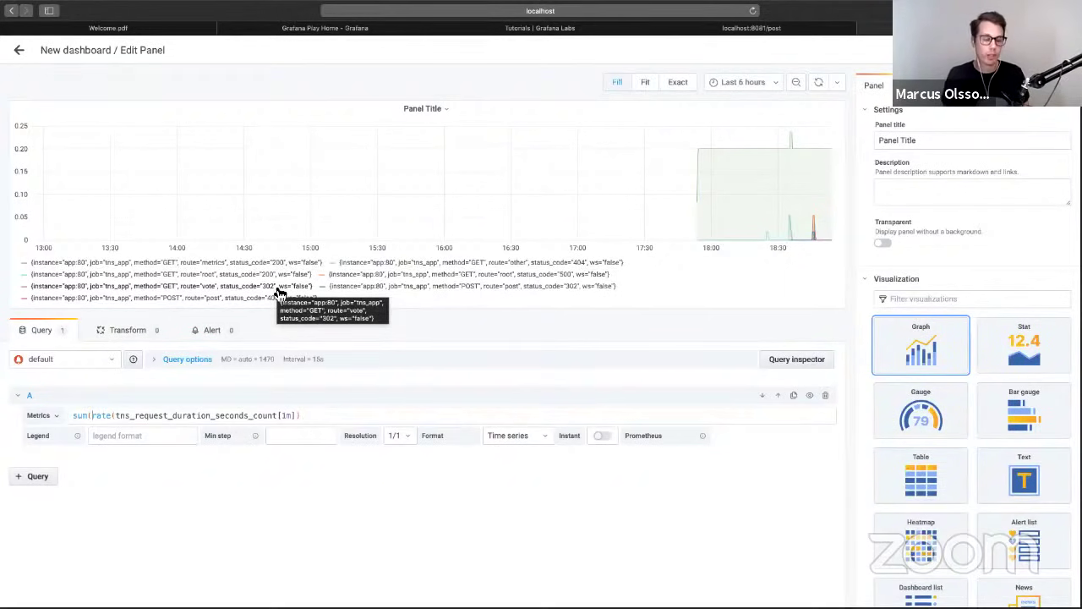
{"action": "key", "text": "super+Right"}
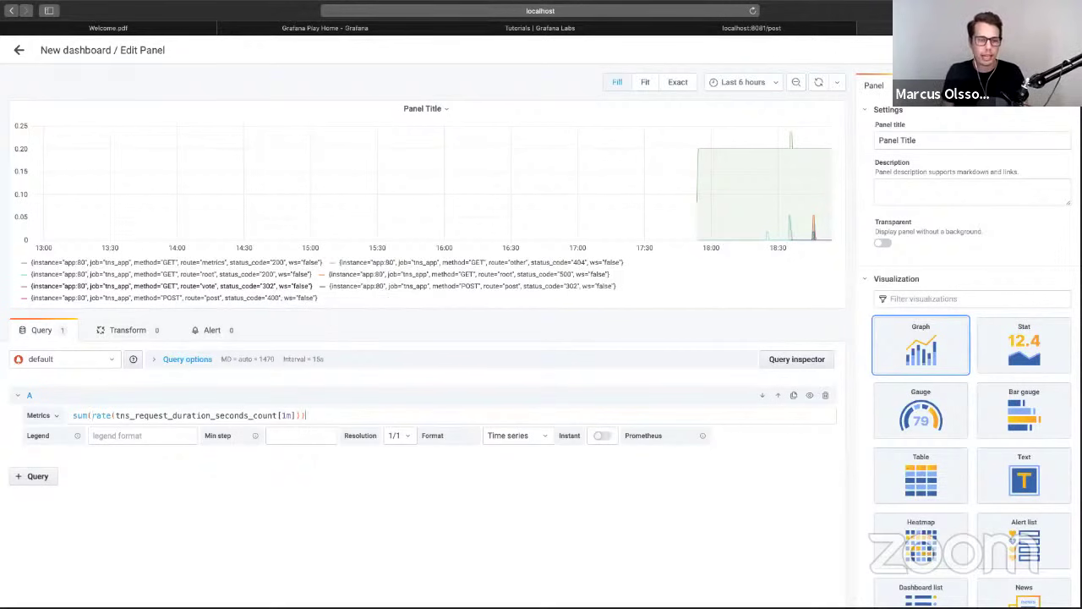
{"action": "type", "text": "by("}
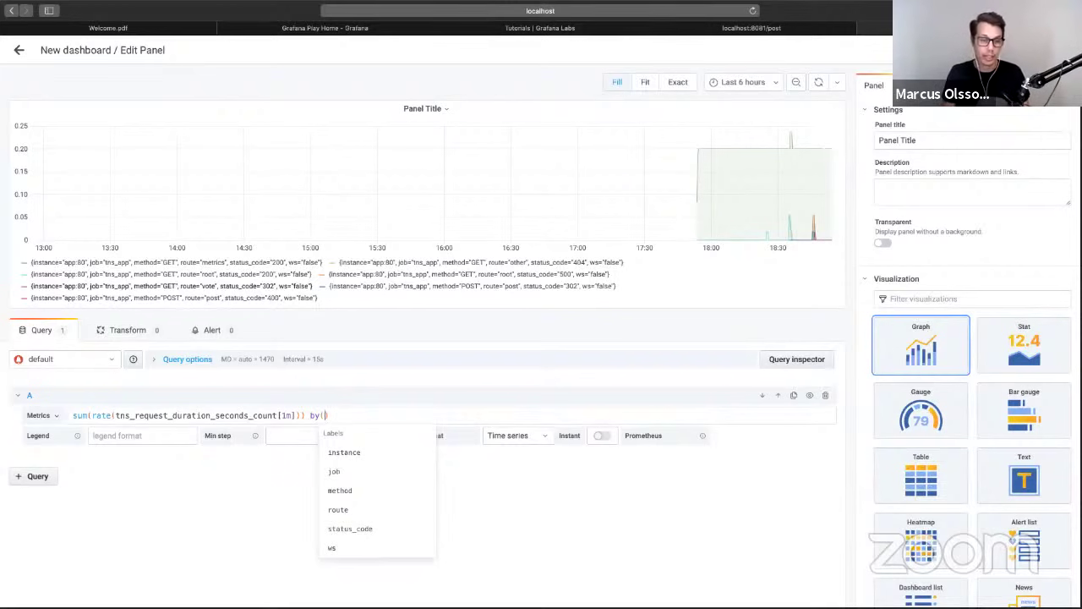
{"action": "type", "text": "route"}
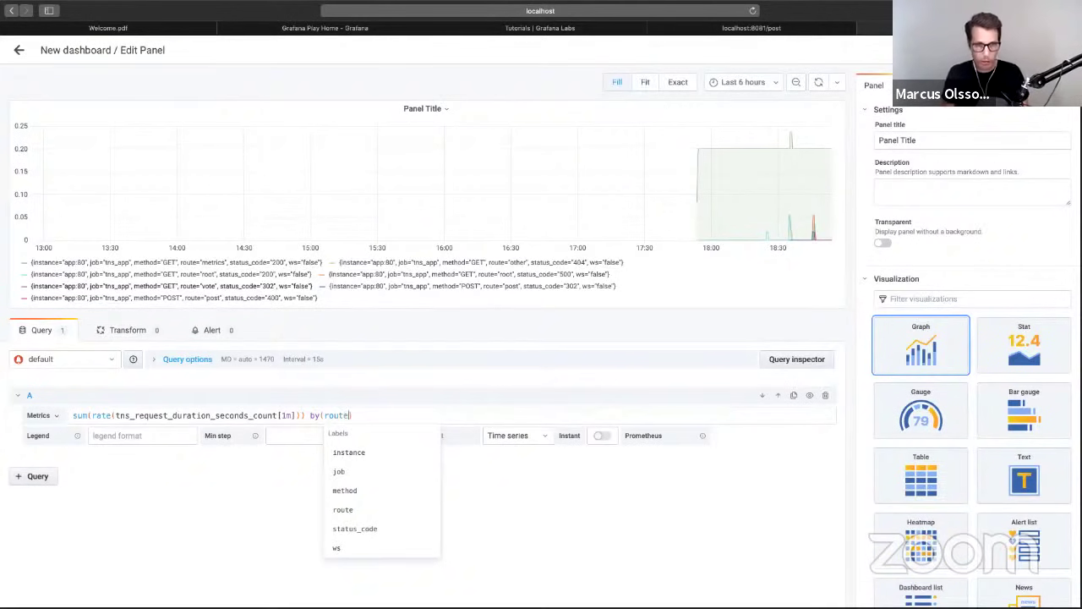
{"action": "key", "text": "Escape"}
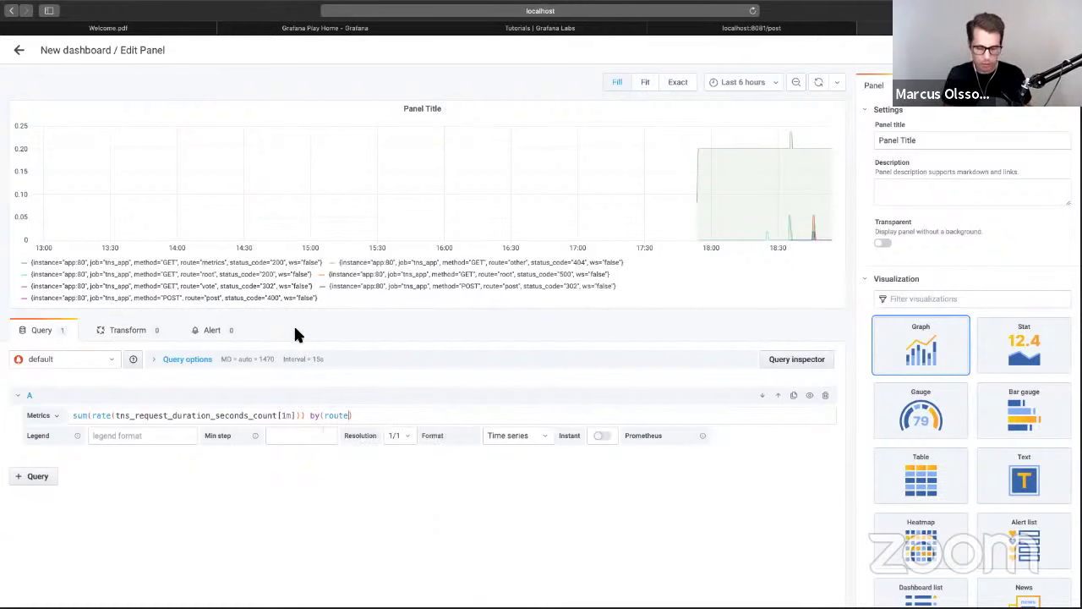
{"action": "left_click", "coordinate": [296, 329]}
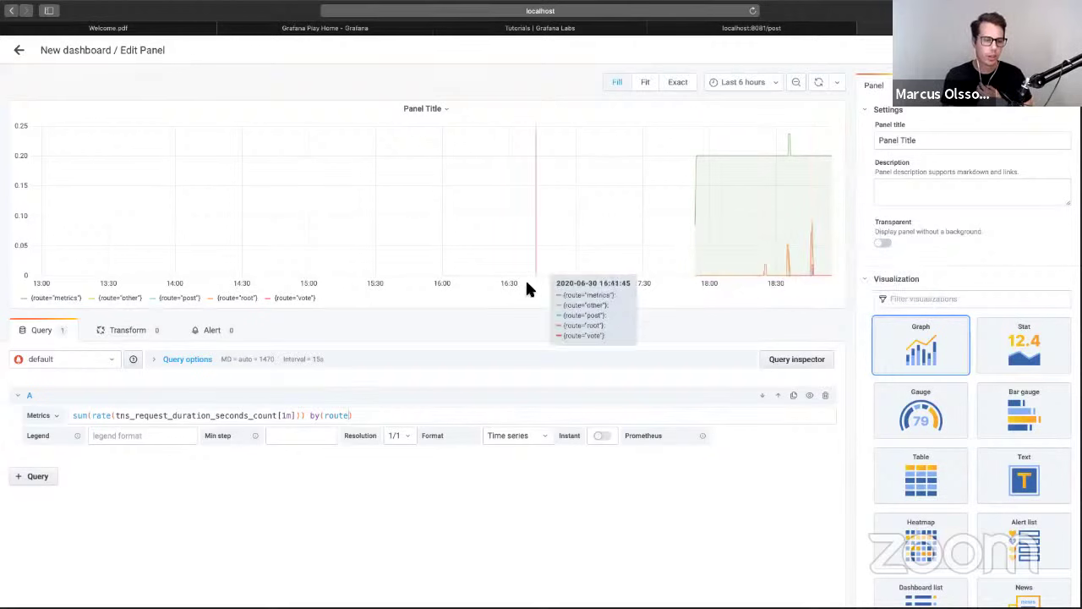
- Set the query's legend format to {{route}} and apply it to the graph
{"action": "left_click", "coordinate": [148, 436]}
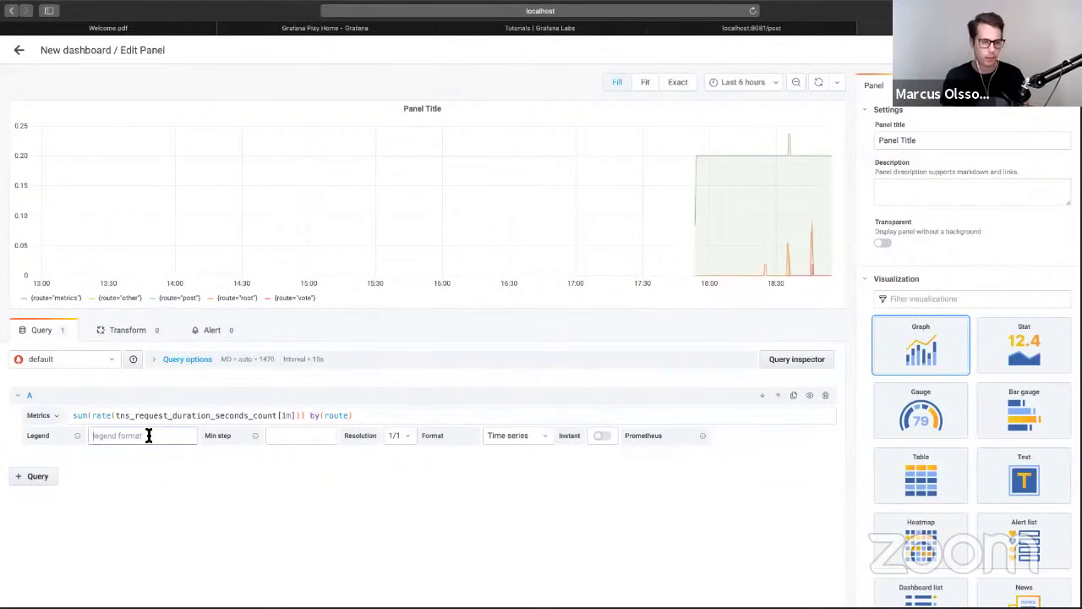
{"action": "type", "text": "{{route"}
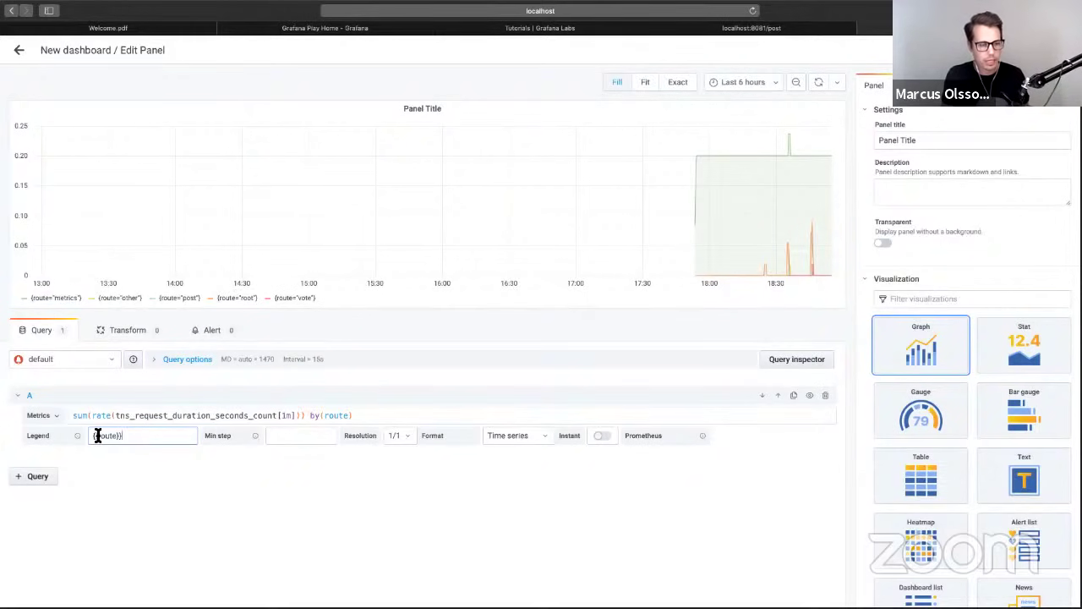
{"action": "triple_click", "coordinate": [166, 431]}
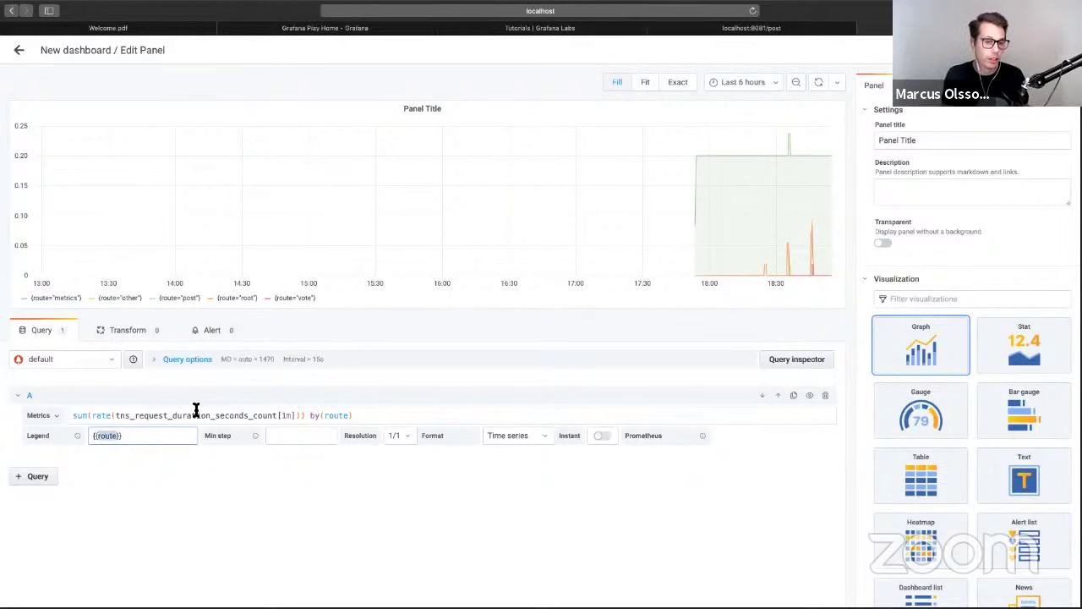
{"action": "left_click", "coordinate": [146, 438]}
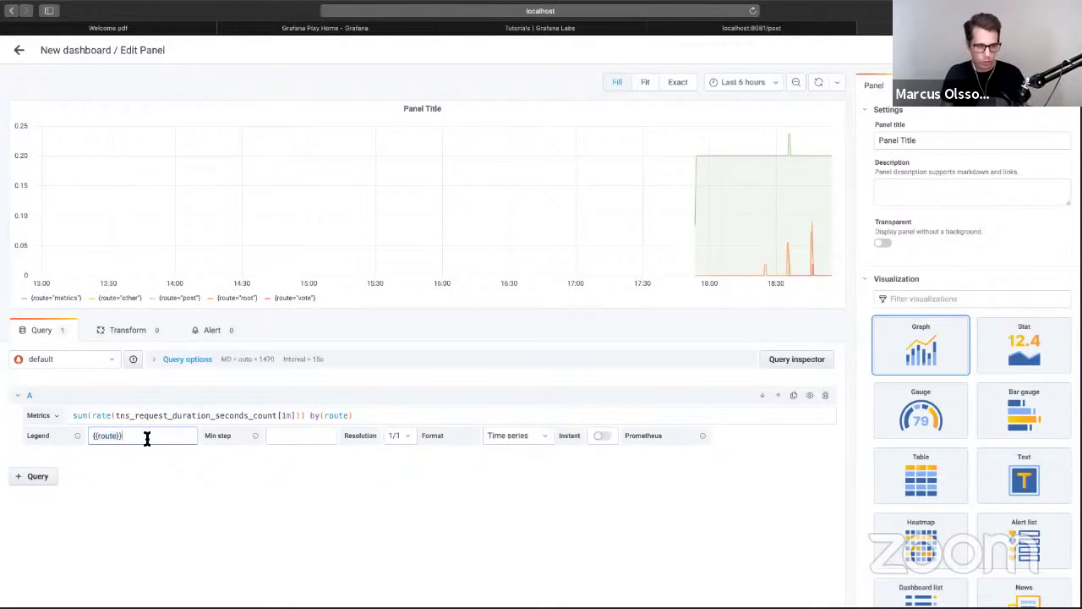
{"action": "left_click", "coordinate": [223, 535]}
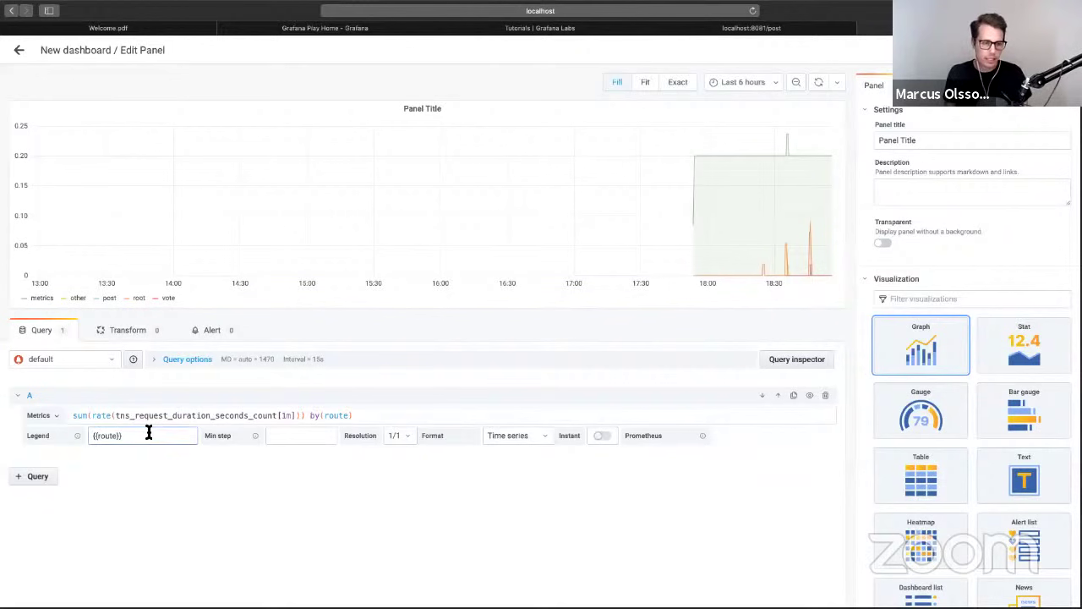
- Try the legend format "Route: {{route}}" on the graph and remove the "Route: " prefix again
{"action": "type", "text": "Route:"}
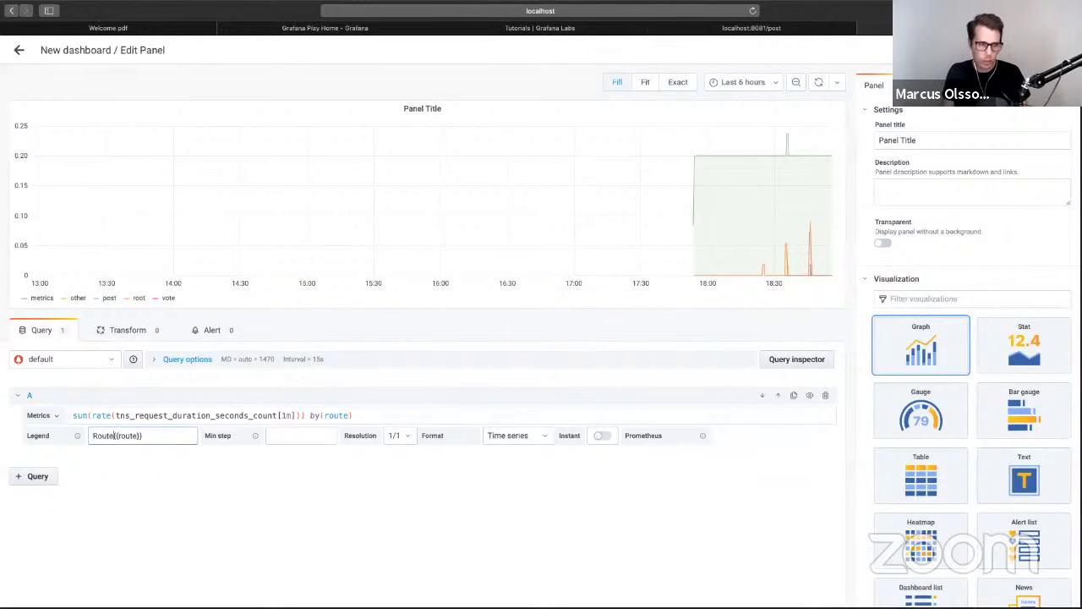
{"action": "left_click", "coordinate": [185, 513]}
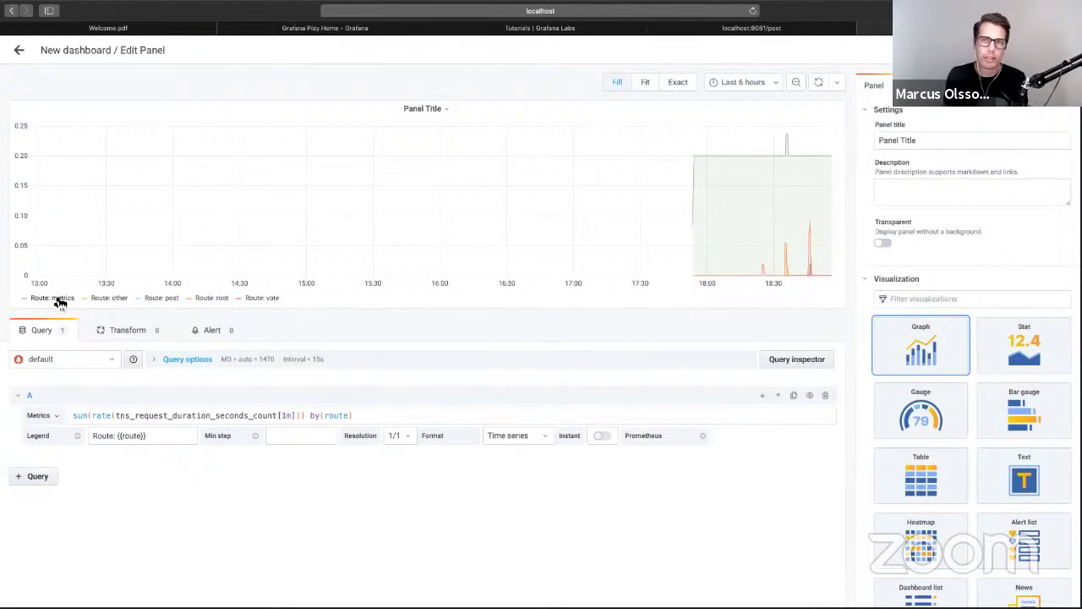
{"action": "left_click", "coordinate": [111, 439]}
{"action": "key", "text": "BackSpace"}
{"action": "key", "text": "BackSpace"}
{"action": "key", "text": "BackSpace"}
{"action": "key", "text": "BackSpace"}
{"action": "key", "text": "BackSpace"}
{"action": "key", "text": "BackSpace"}
{"action": "key", "text": "BackSpace"}
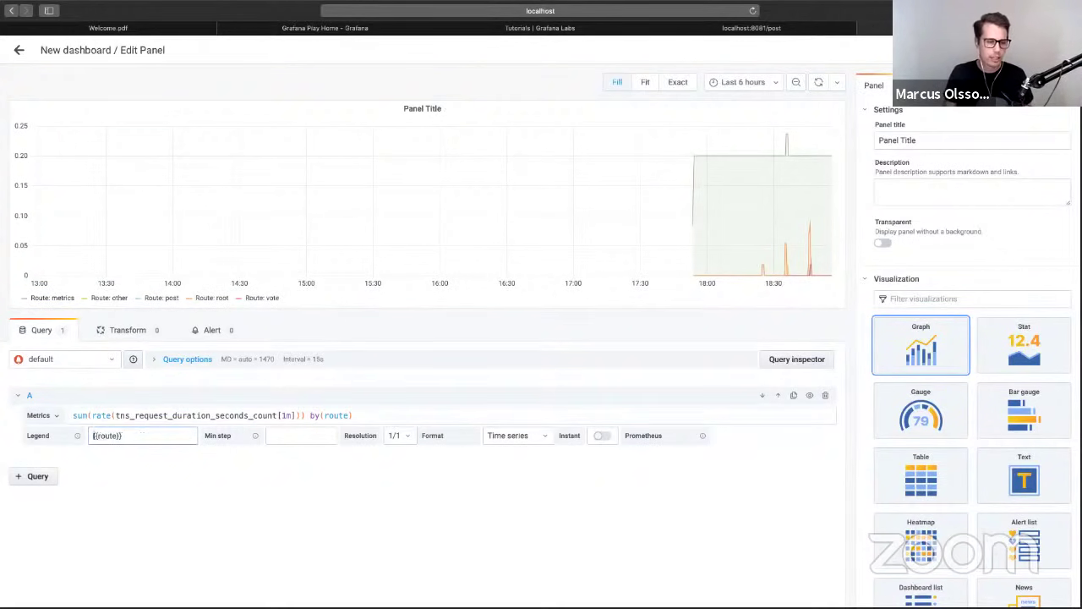
{"action": "left_click", "coordinate": [353, 507]}
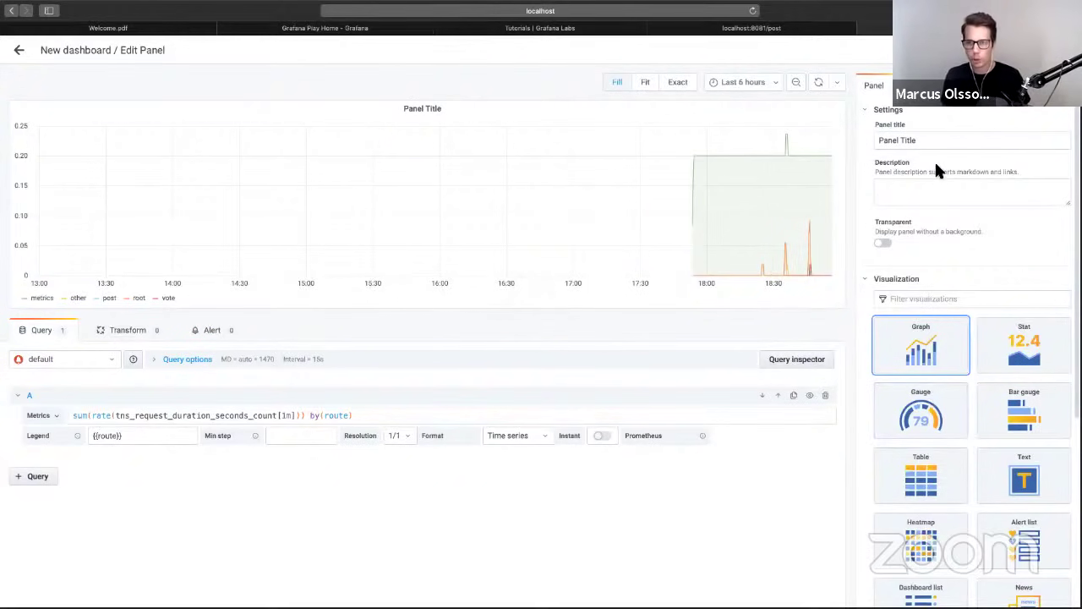
- Set the title of the new request-rate panel to "Traffic"
{"action": "triple_click", "coordinate": [971, 136]}
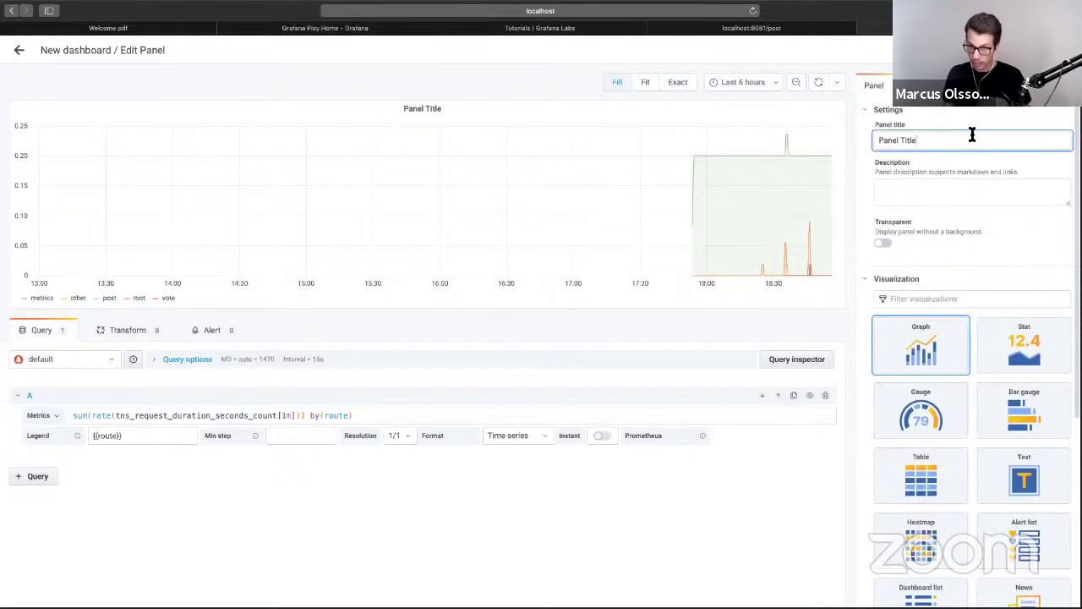
{"action": "type", "text": "Traffic"}
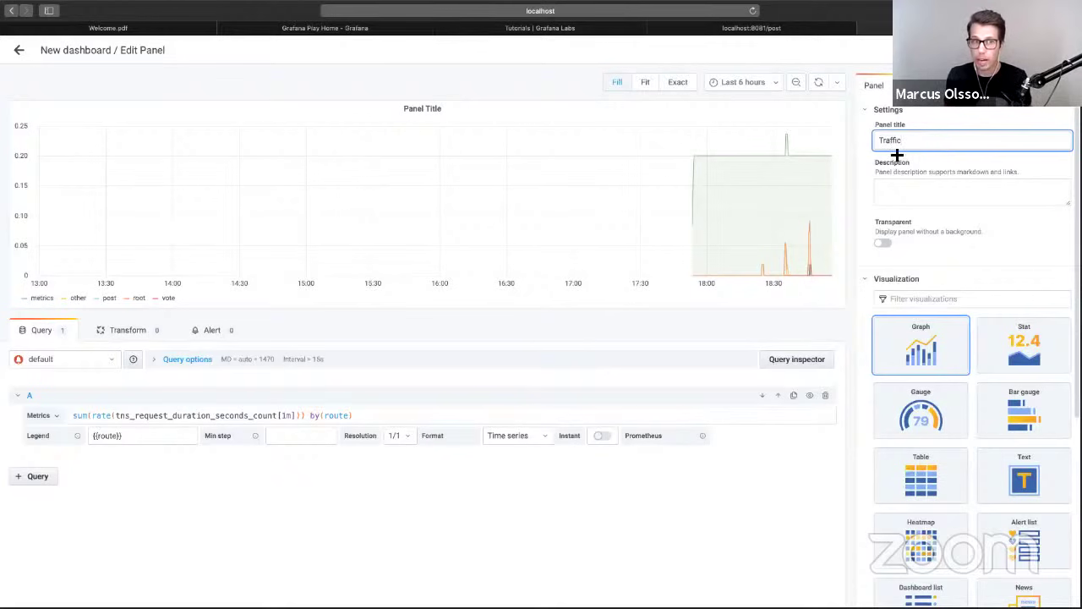
{"action": "left_click", "coordinate": [910, 194]}
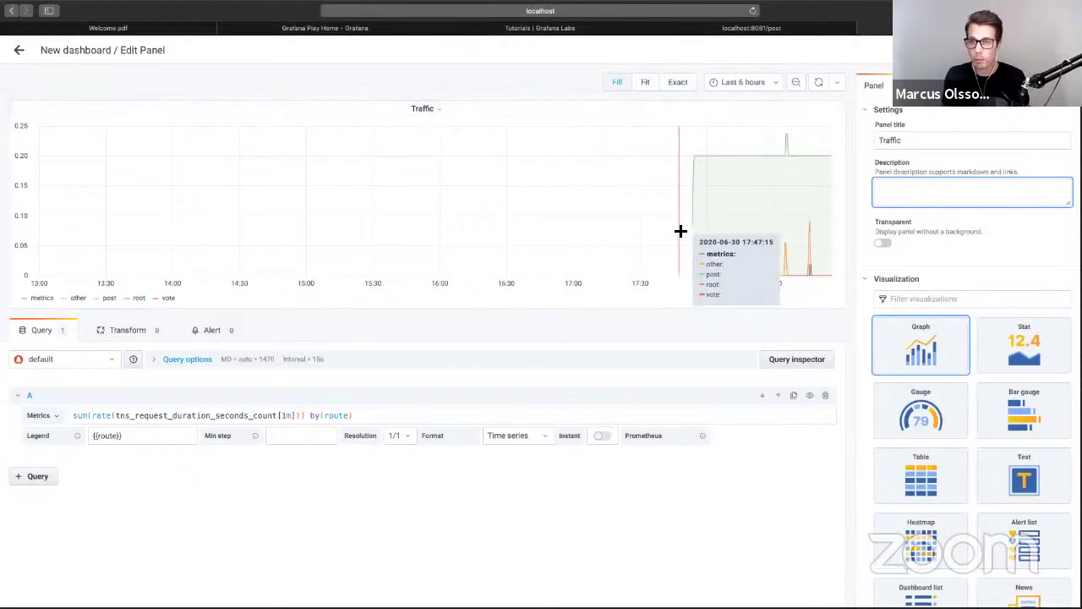
{"action": "scroll", "coordinate": [939, 358], "scroll_direction": "down", "scroll_amount": 3}
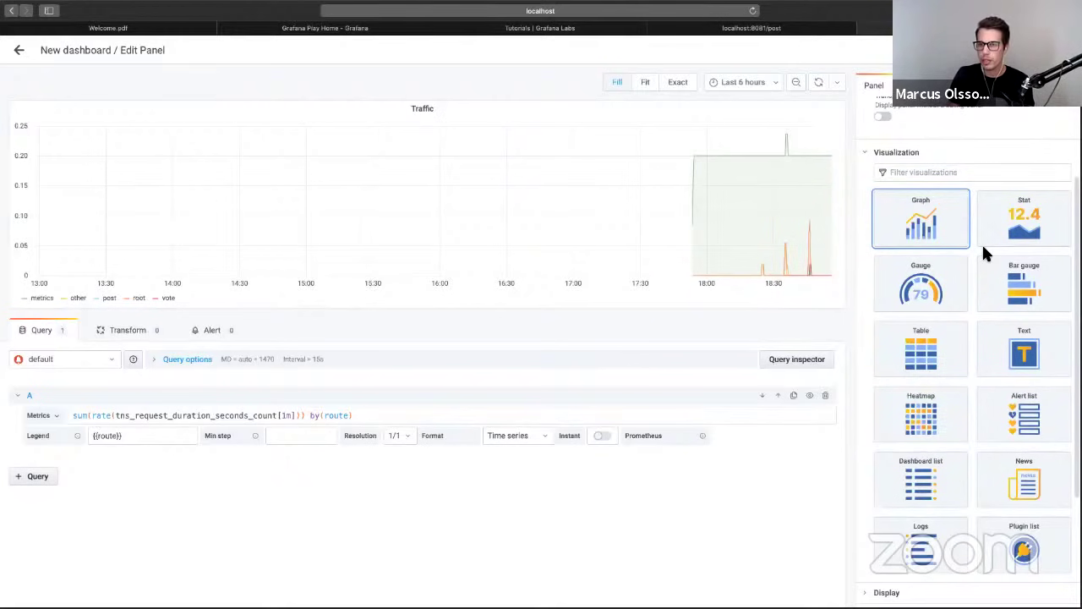
- Try the Stat, Gauge and Table visualizations for the Traffic panel, switch back to Graph, and return to the dashboard
{"action": "scroll", "coordinate": [995, 238], "scroll_direction": "down", "scroll_amount": 1}
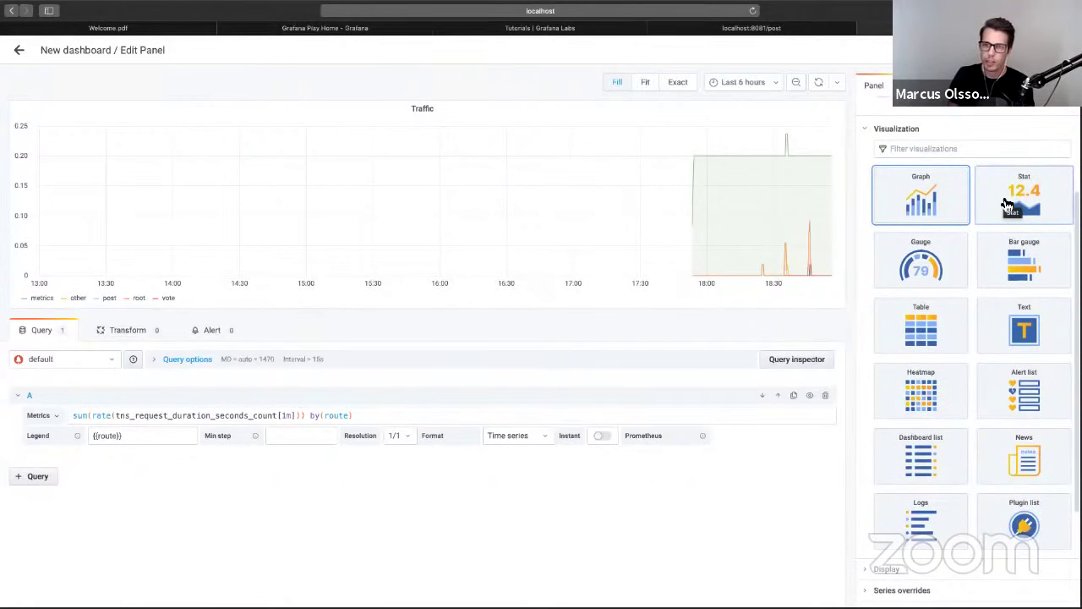
{"action": "left_click", "coordinate": [1007, 206]}
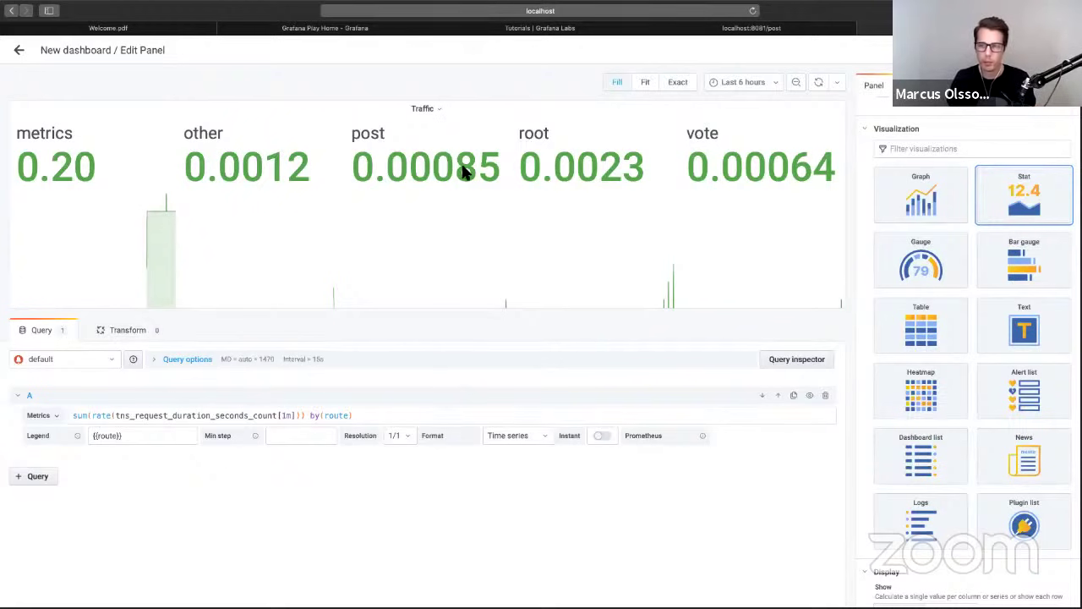
{"action": "left_click", "coordinate": [935, 275]}
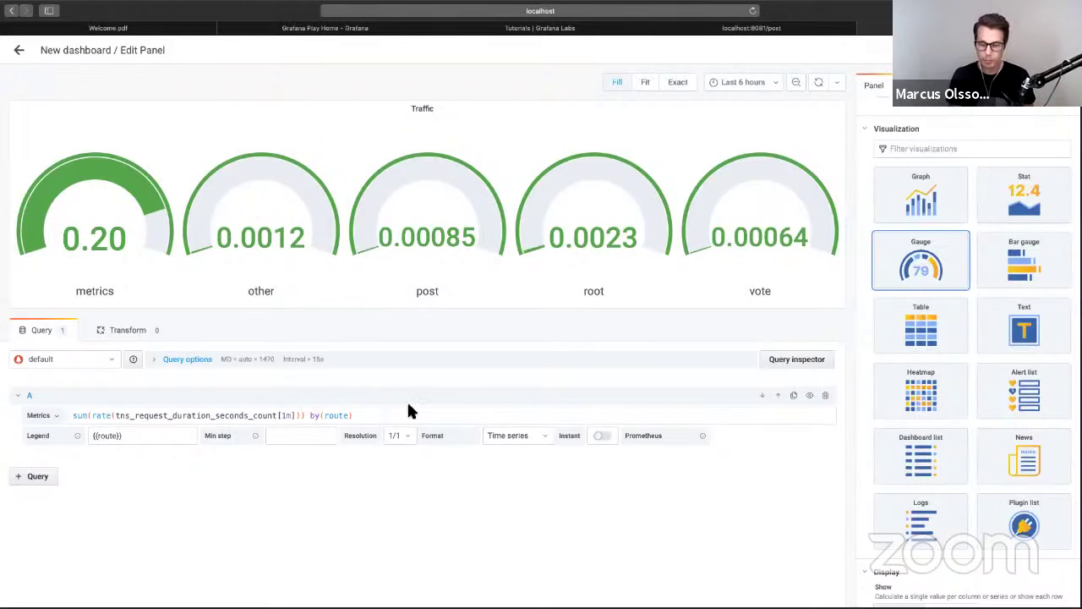
{"action": "left_click", "coordinate": [952, 322]}
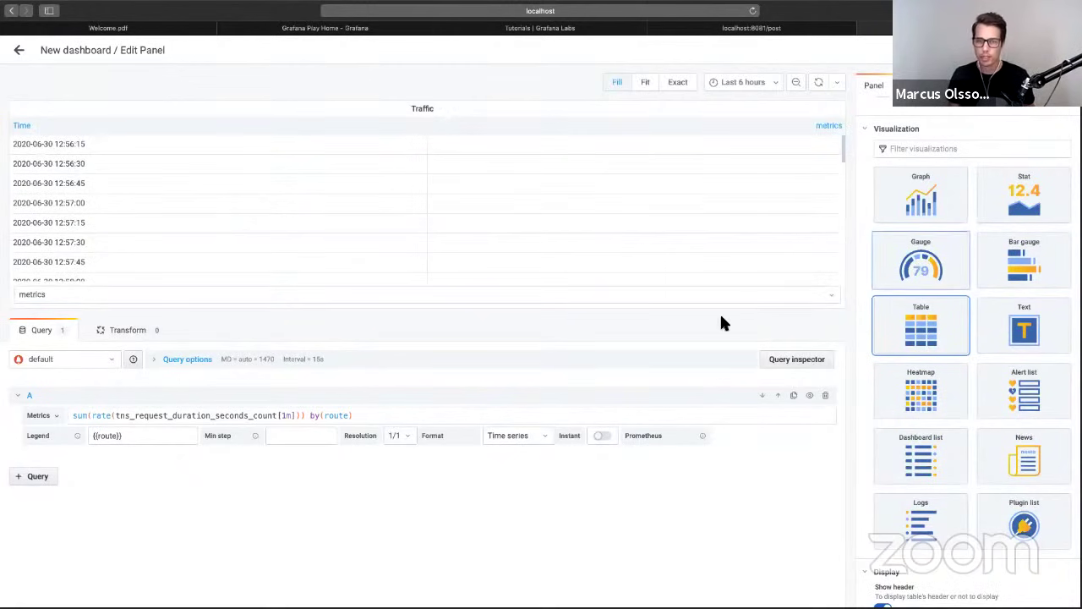
{"action": "scroll", "coordinate": [993, 378], "scroll_direction": "down", "scroll_amount": 1}
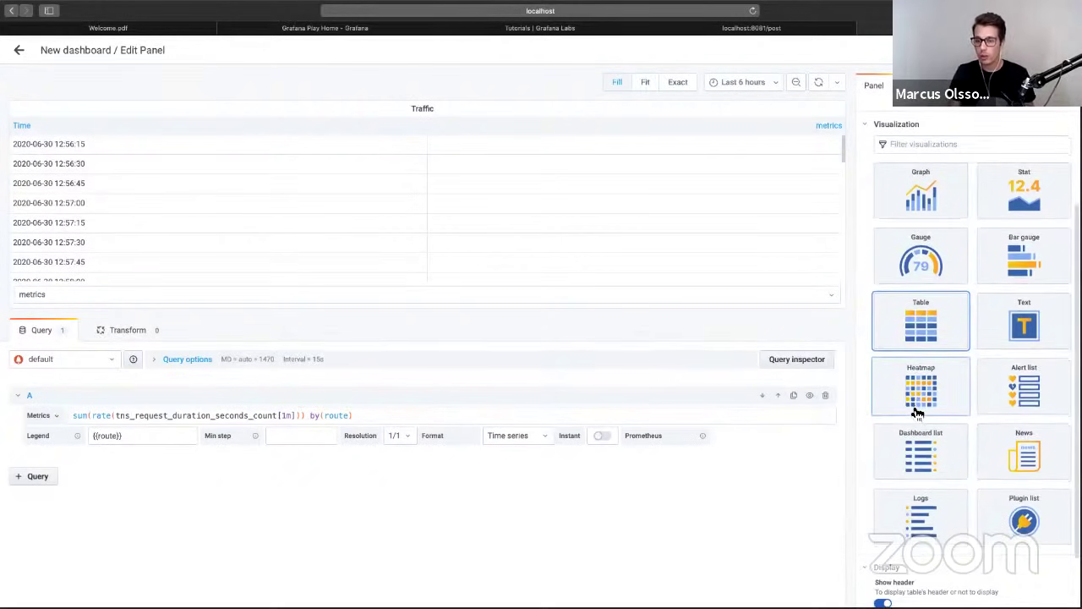
{"action": "scroll", "coordinate": [922, 410], "scroll_direction": "down", "scroll_amount": 1}
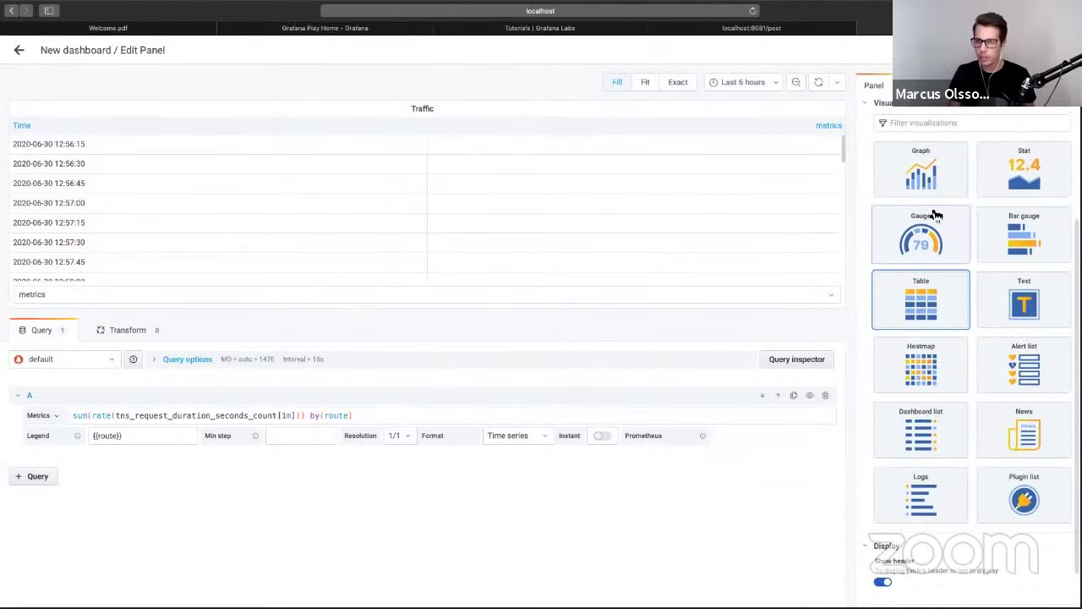
{"action": "left_click", "coordinate": [928, 178]}
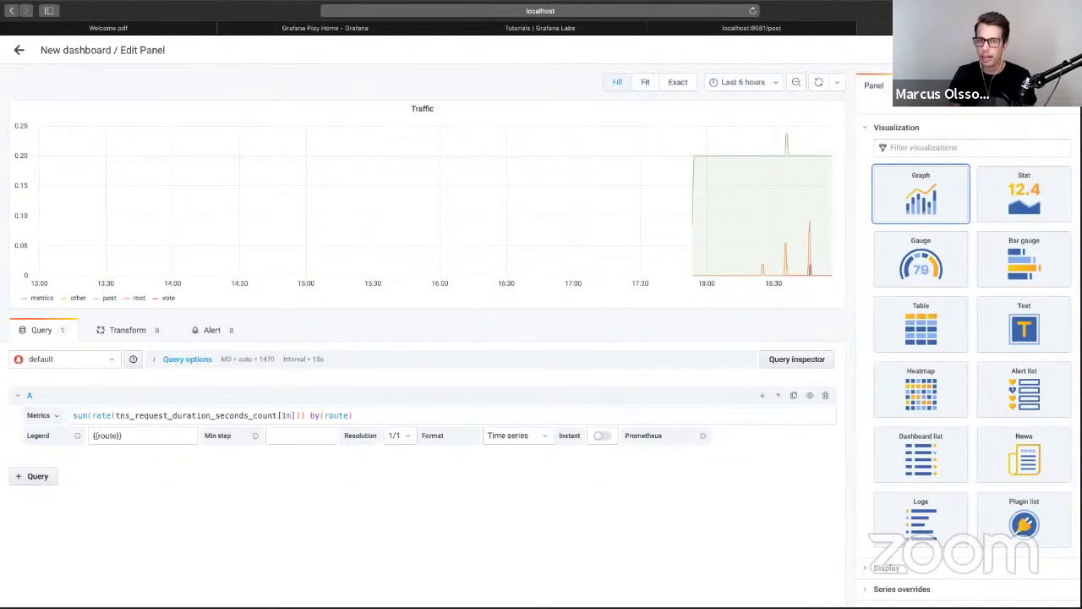
{"action": "key", "text": "Escape"}
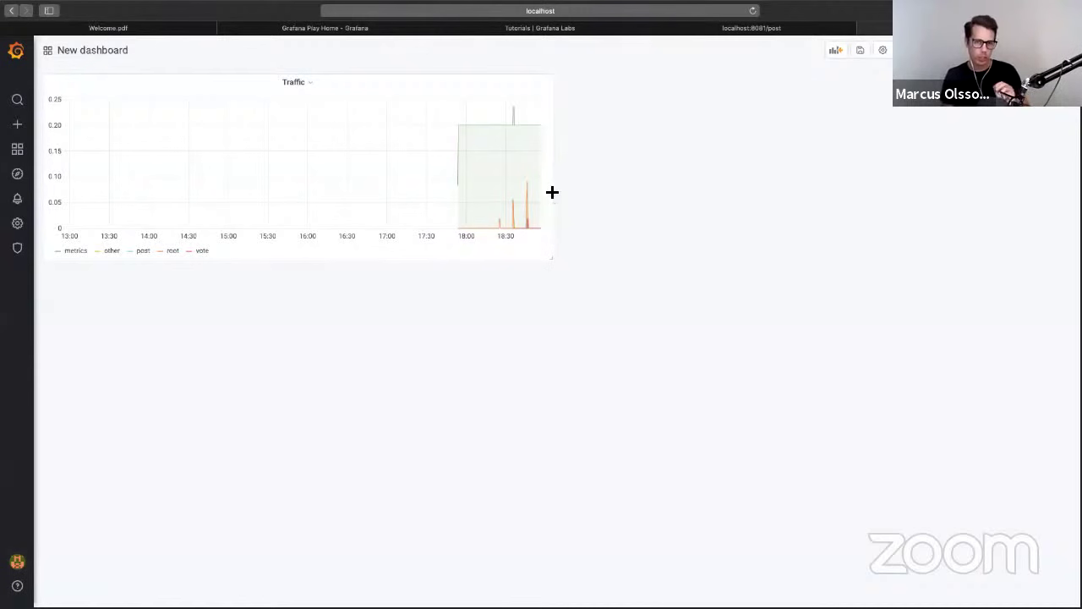
{"action": "left_click", "coordinate": [485, 174], "text": "ctrl"}
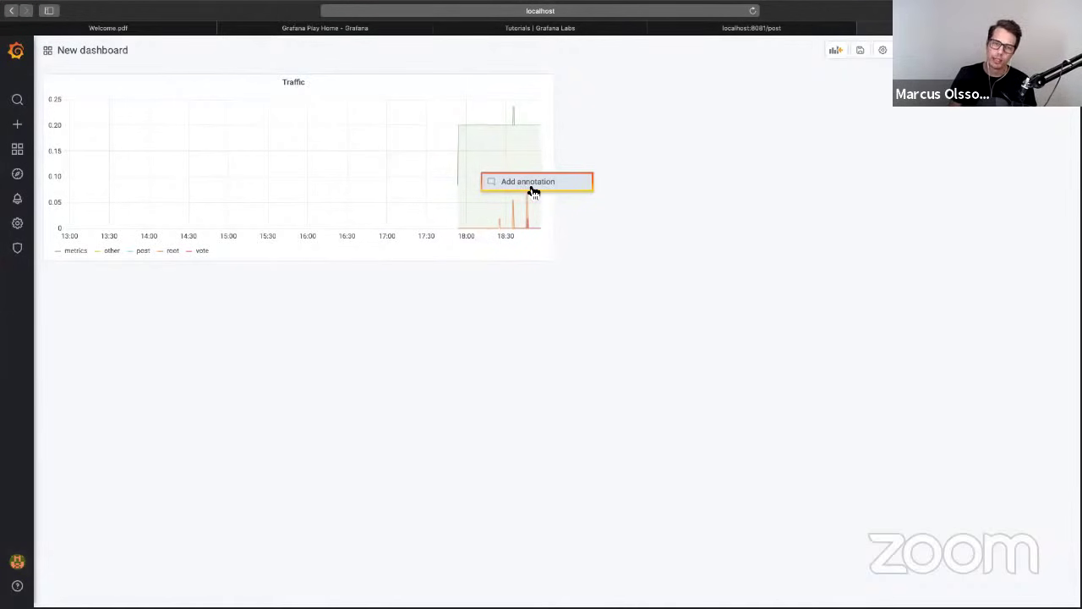
{"action": "left_click", "coordinate": [530, 183]}
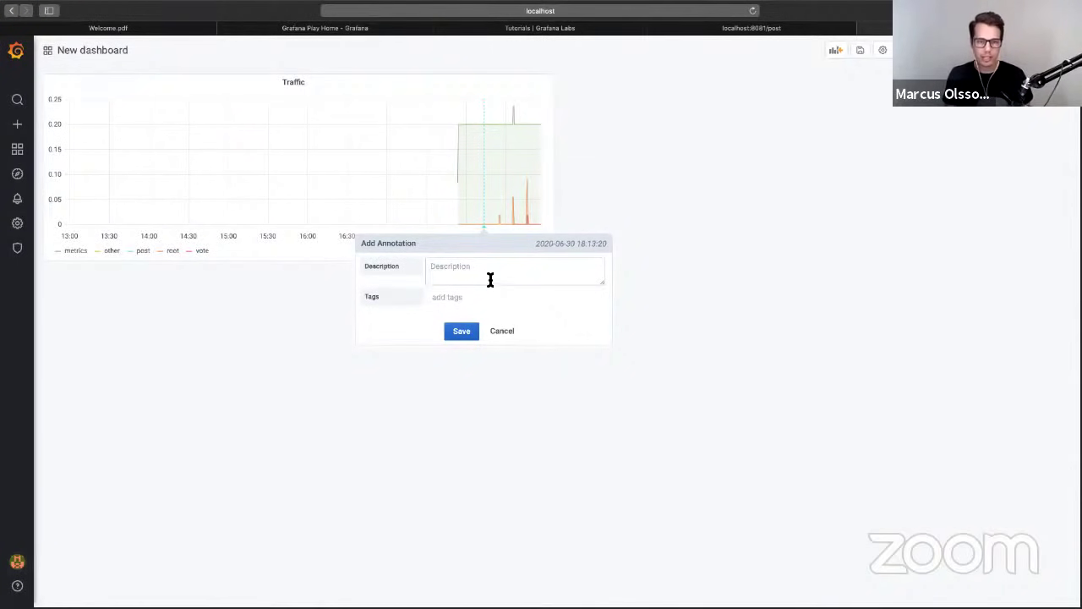
{"action": "left_click", "coordinate": [490, 281]}
{"action": "type", "text": "Migra"}
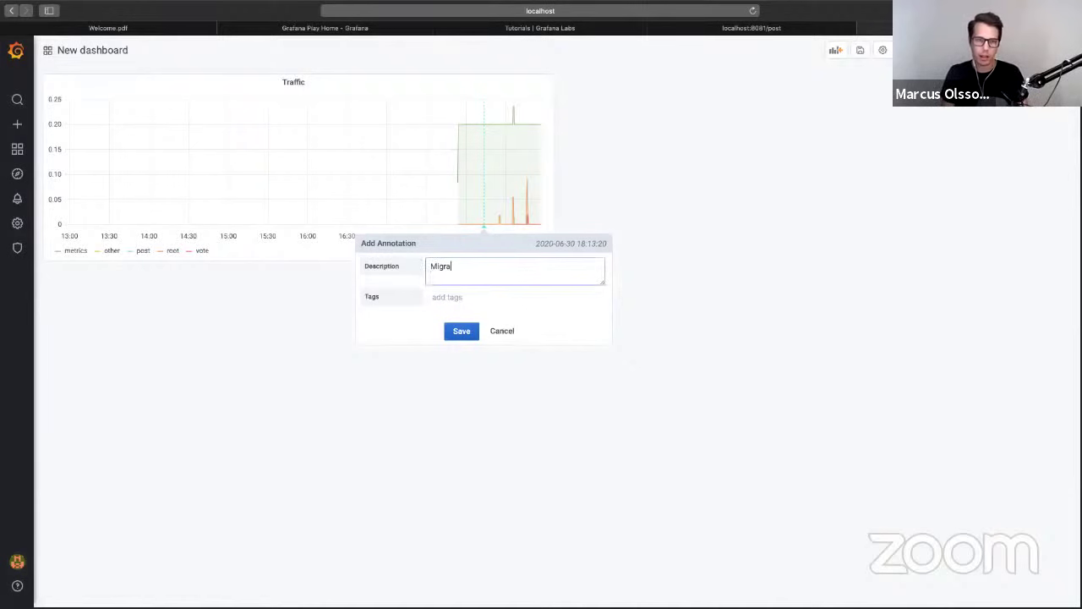
{"action": "type", "text": "ted database"}
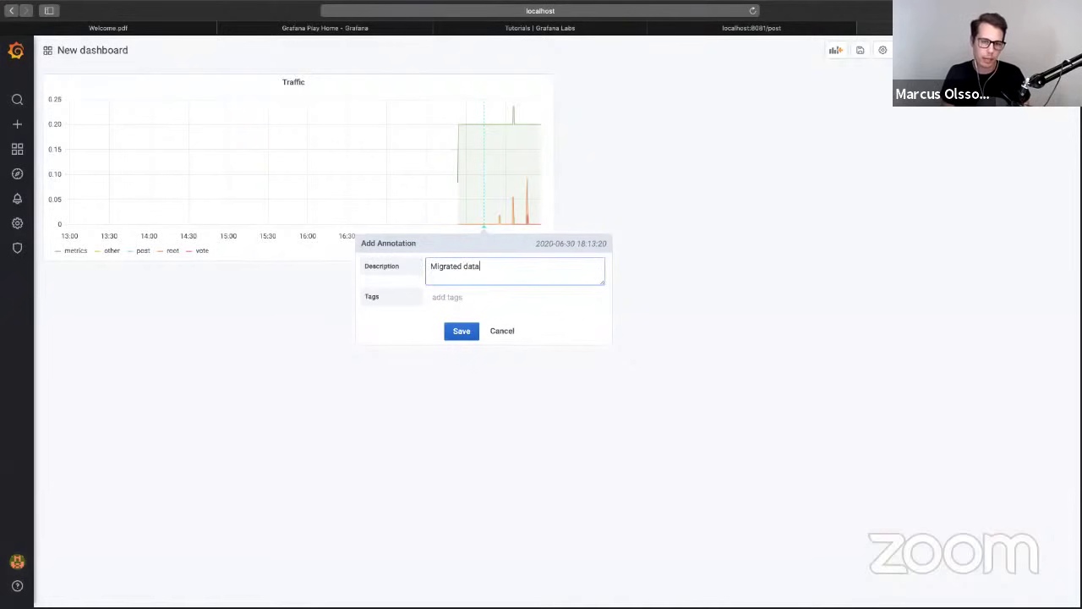
{"action": "left_click", "coordinate": [501, 330]}
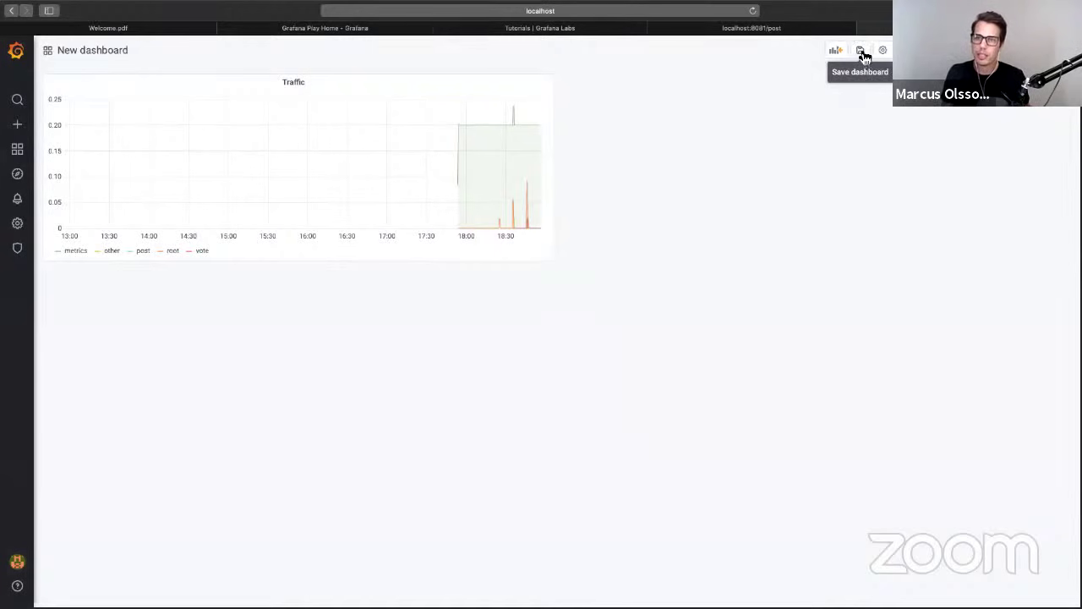
- Save the dashboard under the name "Application" in the General folder
{"action": "left_click", "coordinate": [861, 51]}
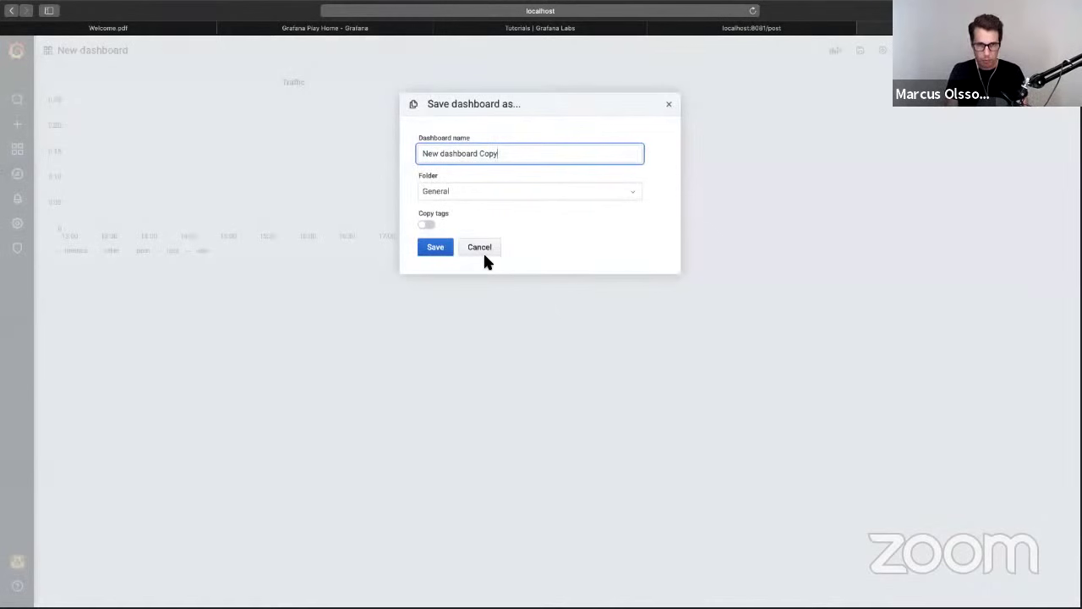
{"action": "key", "text": "super+a"}
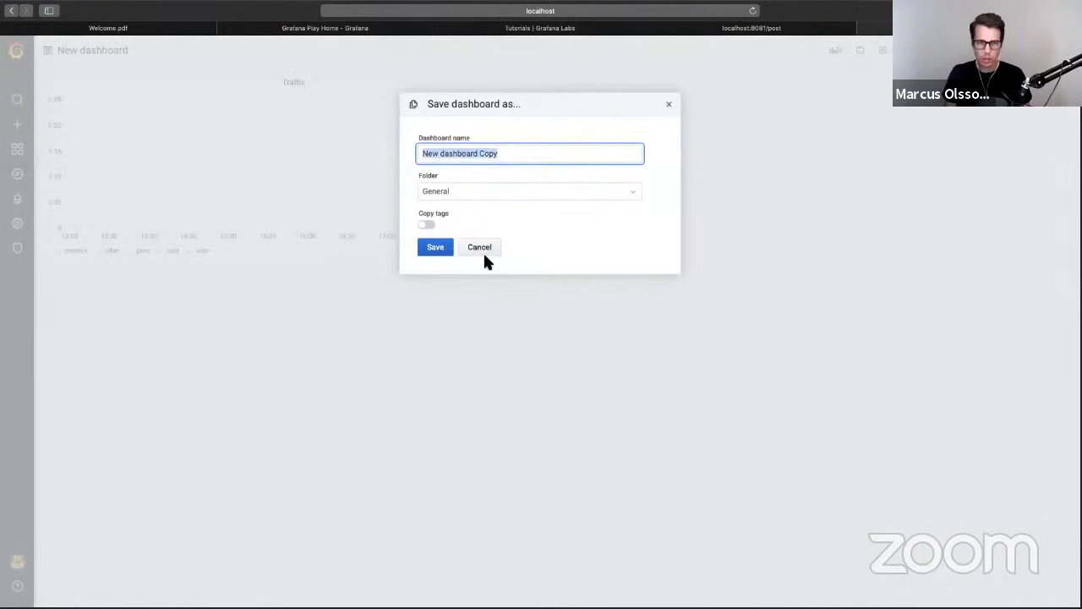
{"action": "type", "text": "Application"}
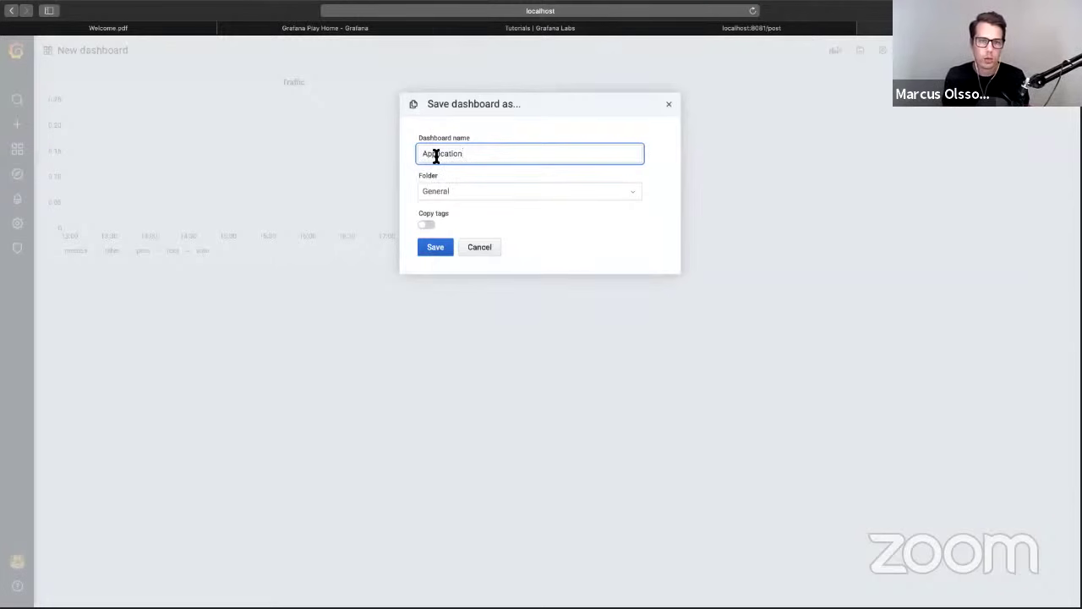
{"action": "left_click", "coordinate": [435, 246]}
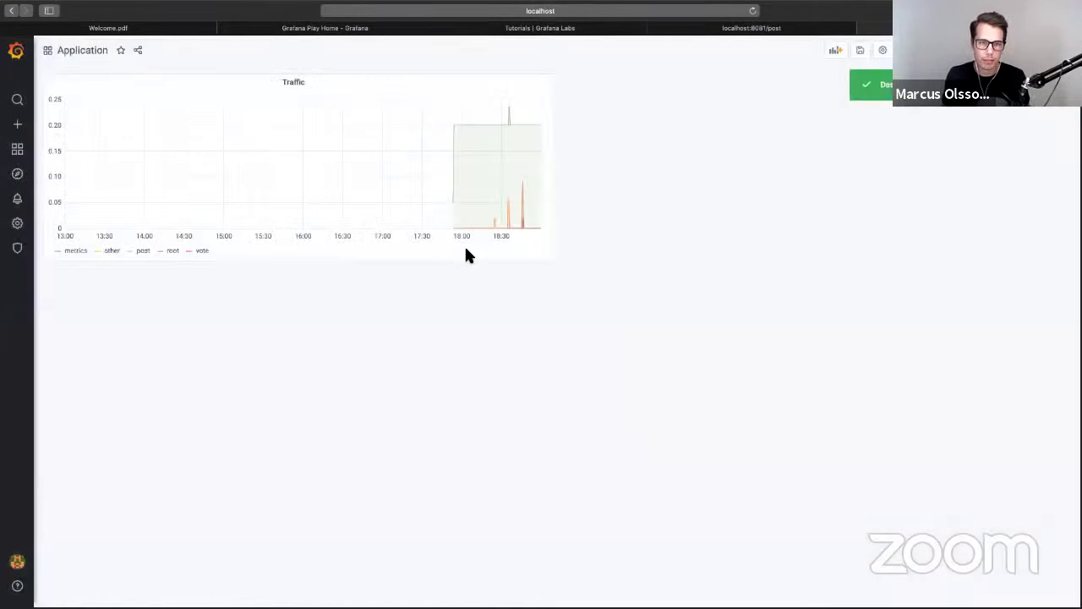
- Add an annotation described as "Migrated database" to the Traffic graph at about 18:10 and save it
{"action": "left_click", "coordinate": [477, 202]}
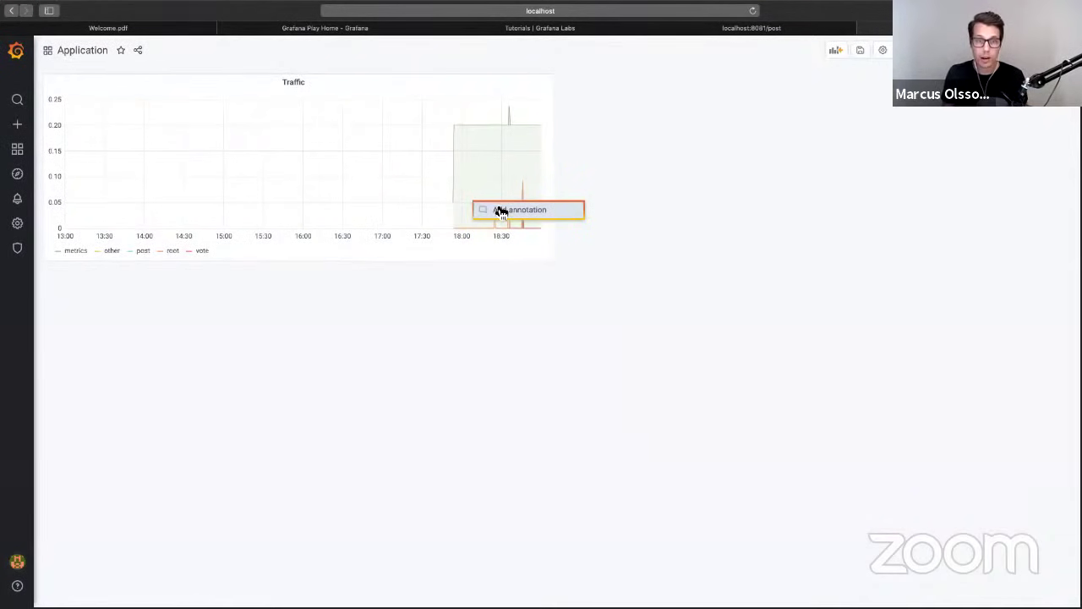
{"action": "left_click", "coordinate": [497, 210]}
{"action": "left_click", "coordinate": [457, 268]}
{"action": "type", "text": "Mi"}
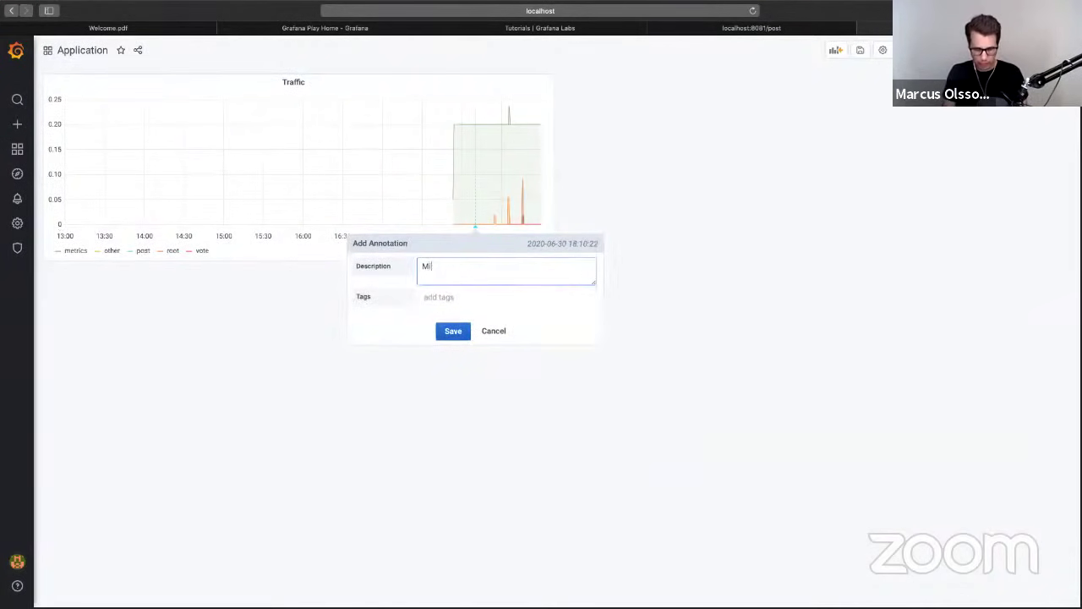
{"action": "type", "text": "grated "}
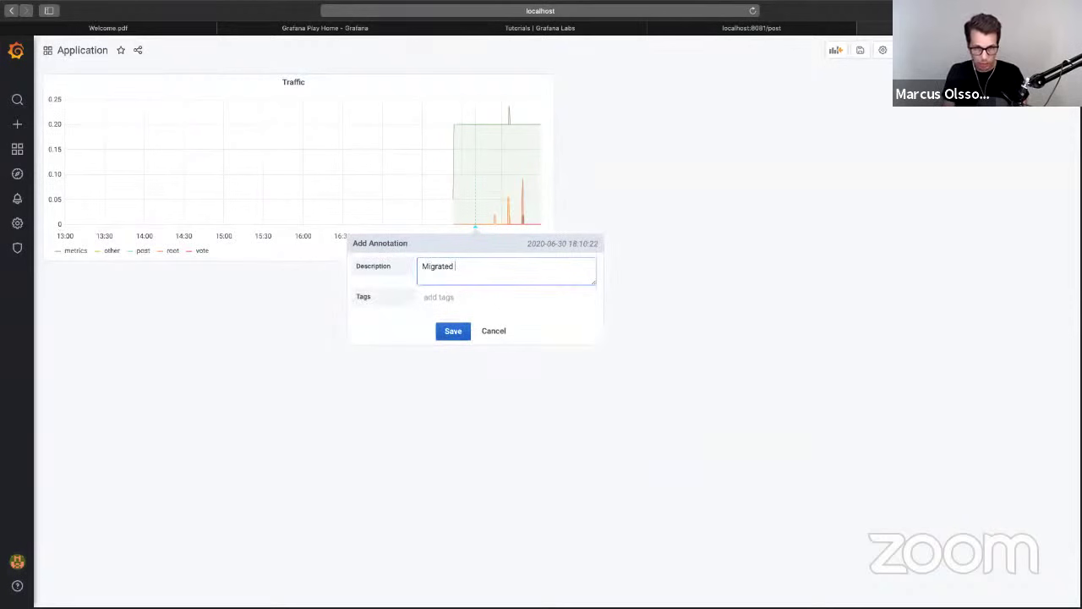
{"action": "type", "text": "database"}
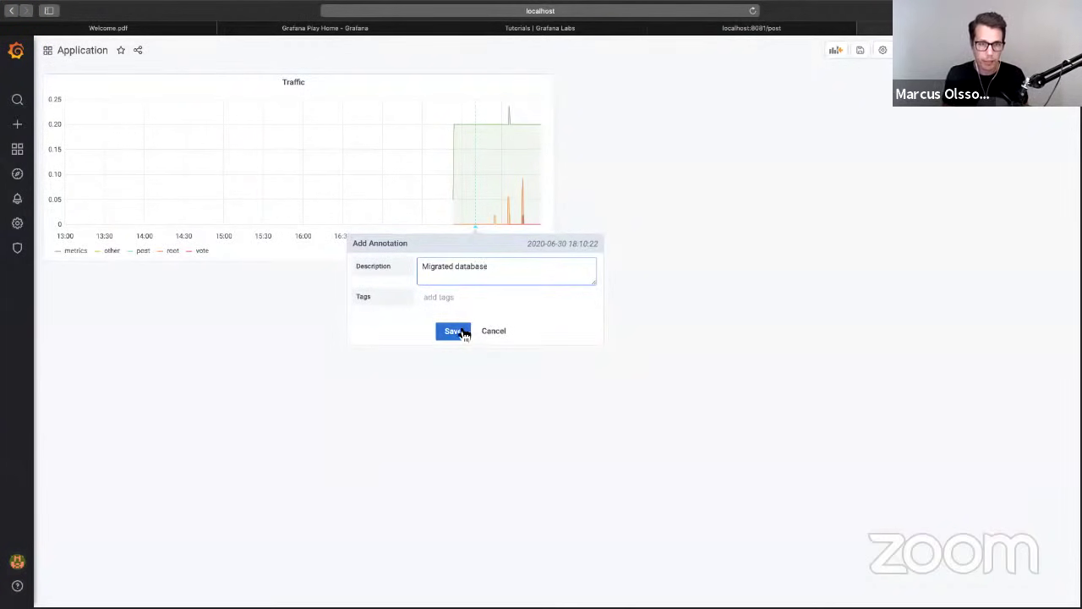
{"action": "left_click", "coordinate": [462, 333]}
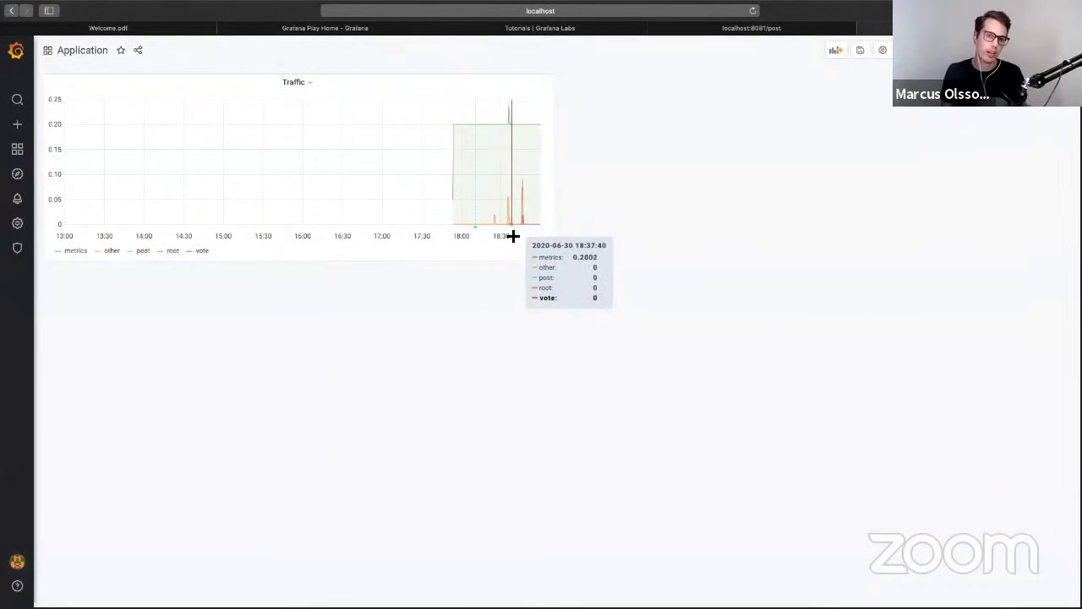
{"action": "mouse_move", "coordinate": [475, 230]}
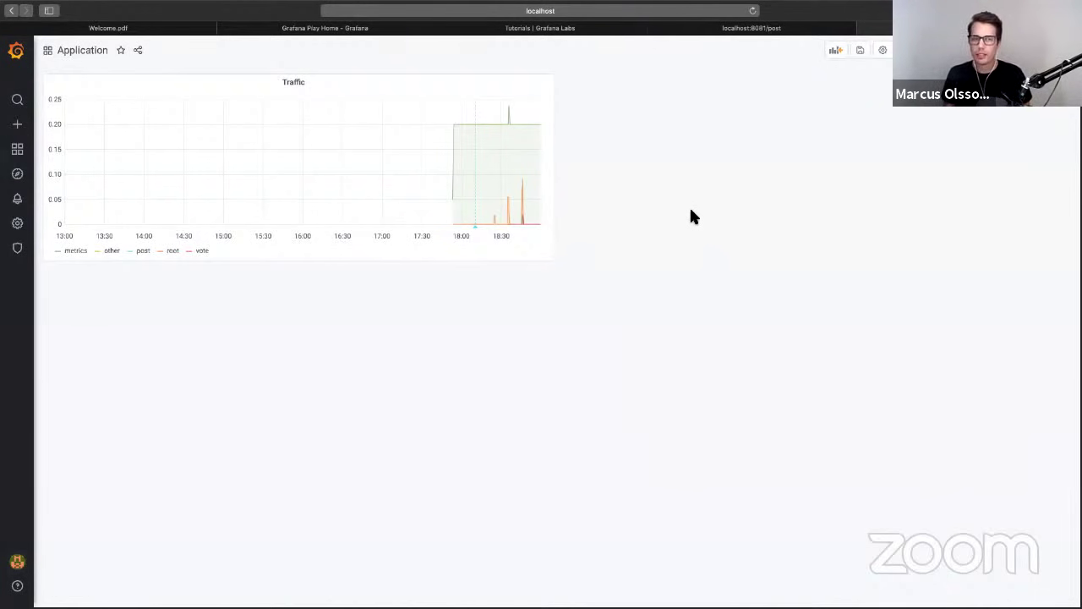
- Create a new annotation query named "Error" in the dashboard settings with Loki as its data source
{"action": "left_click", "coordinate": [883, 52]}
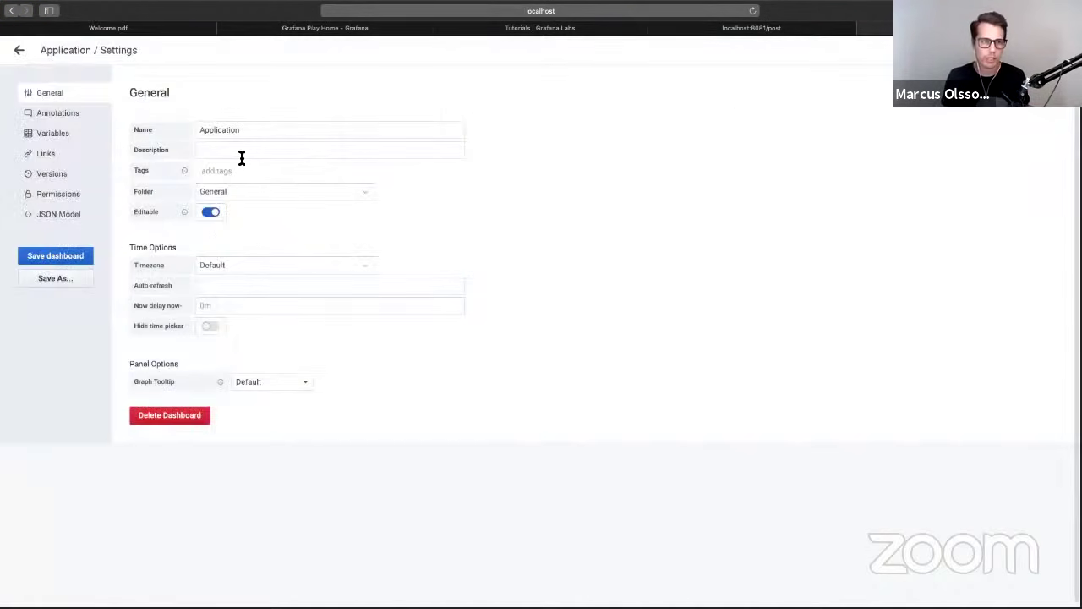
{"action": "left_click", "coordinate": [66, 117]}
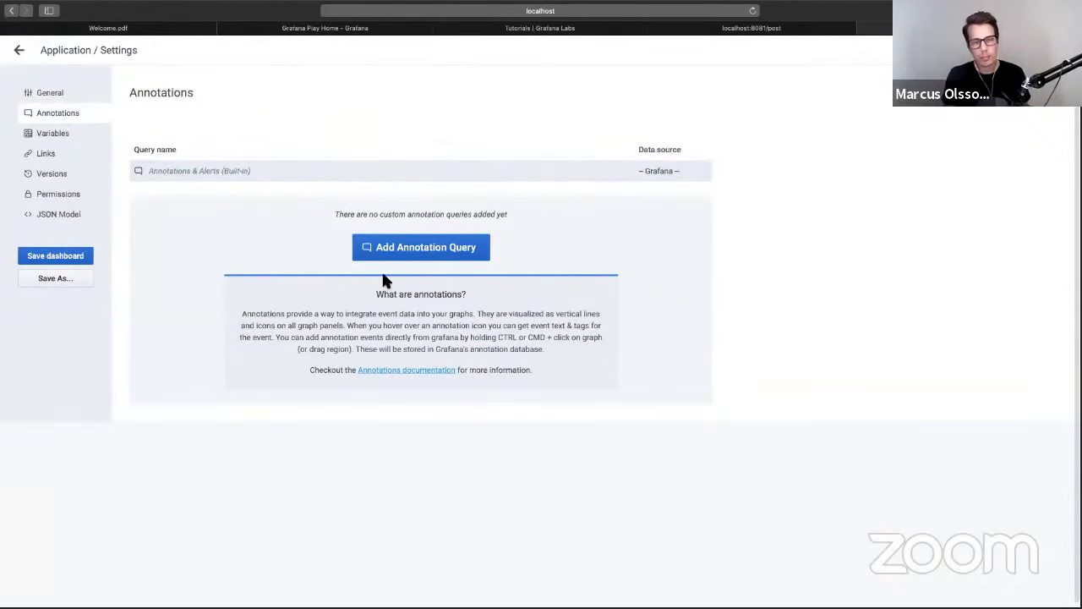
{"action": "left_click", "coordinate": [454, 251]}
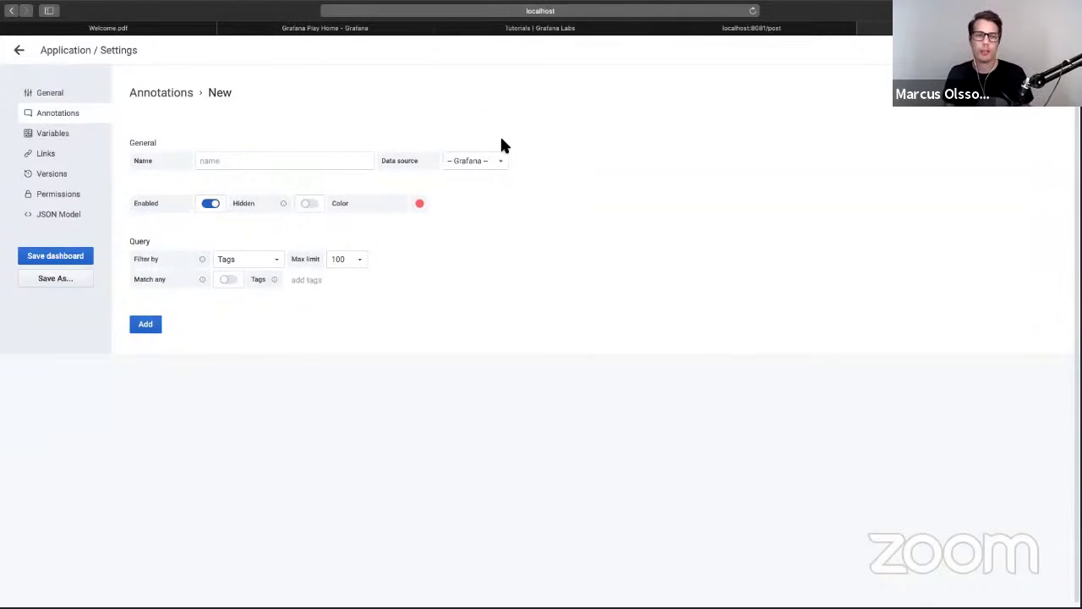
{"action": "left_click", "coordinate": [233, 163]}
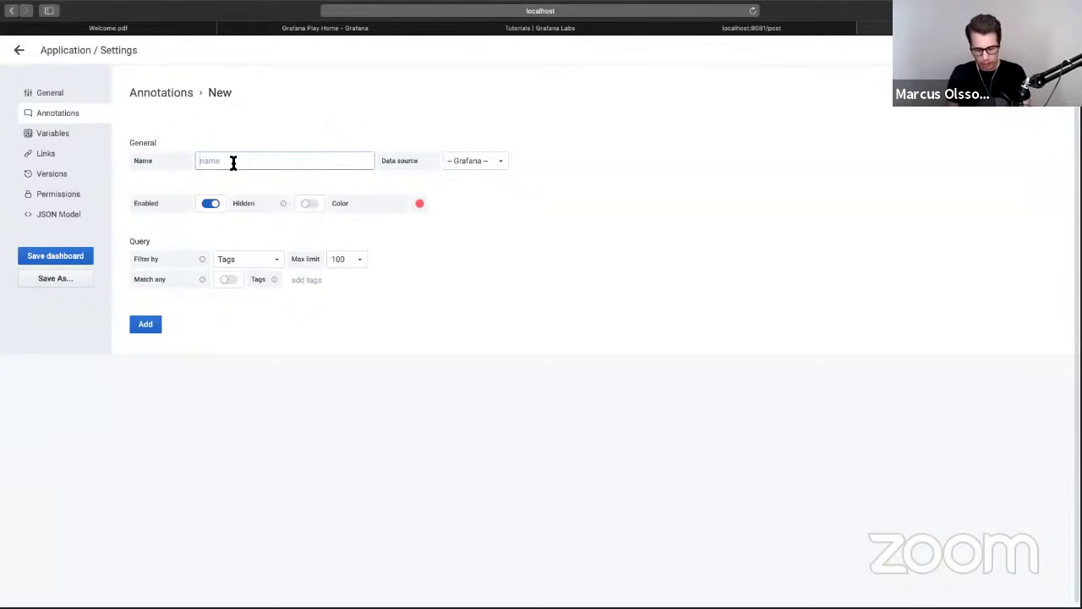
{"action": "type", "text": "Error"}
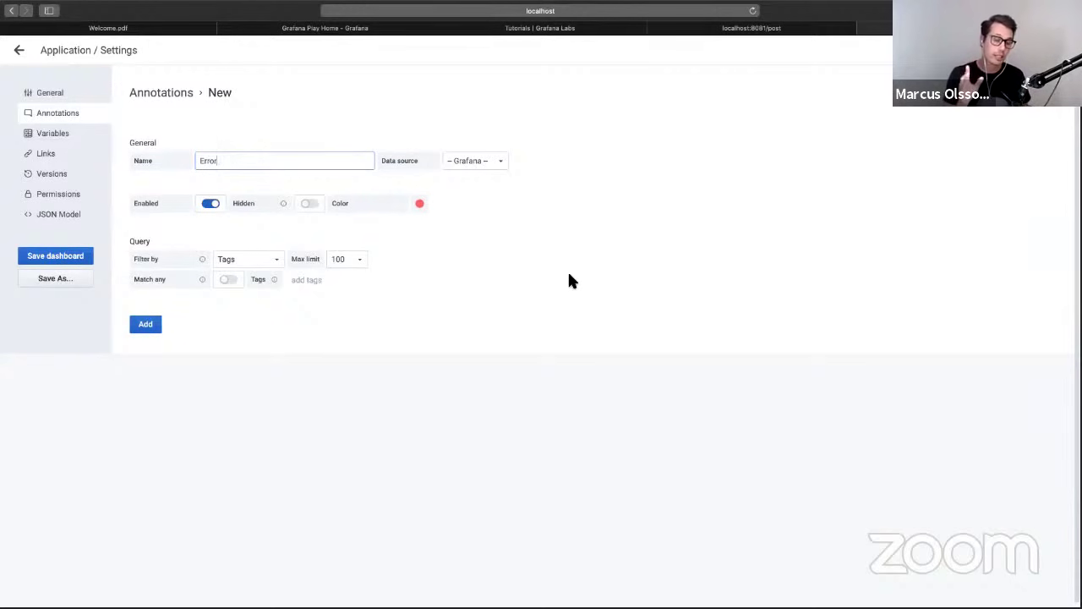
{"action": "left_click", "coordinate": [526, 159]}
{"action": "left_click", "coordinate": [488, 157]}
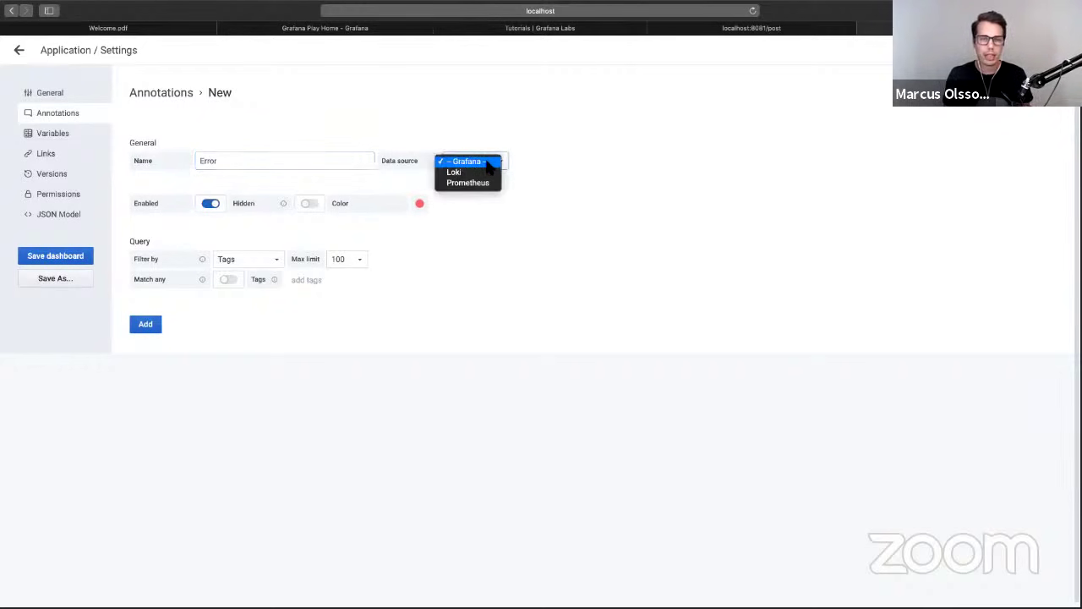
{"action": "left_click", "coordinate": [454, 172]}
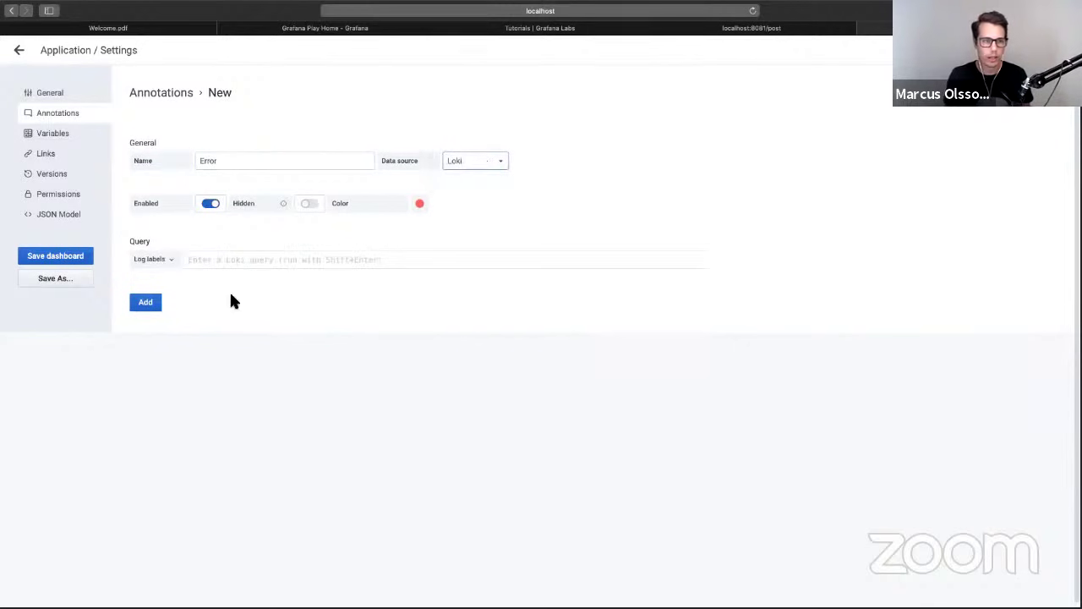
- Set the annotation's log query to {filename="/var/log/tns-app.log"} |= "error" and add it to the dashboard
{"action": "left_click", "coordinate": [176, 262]}
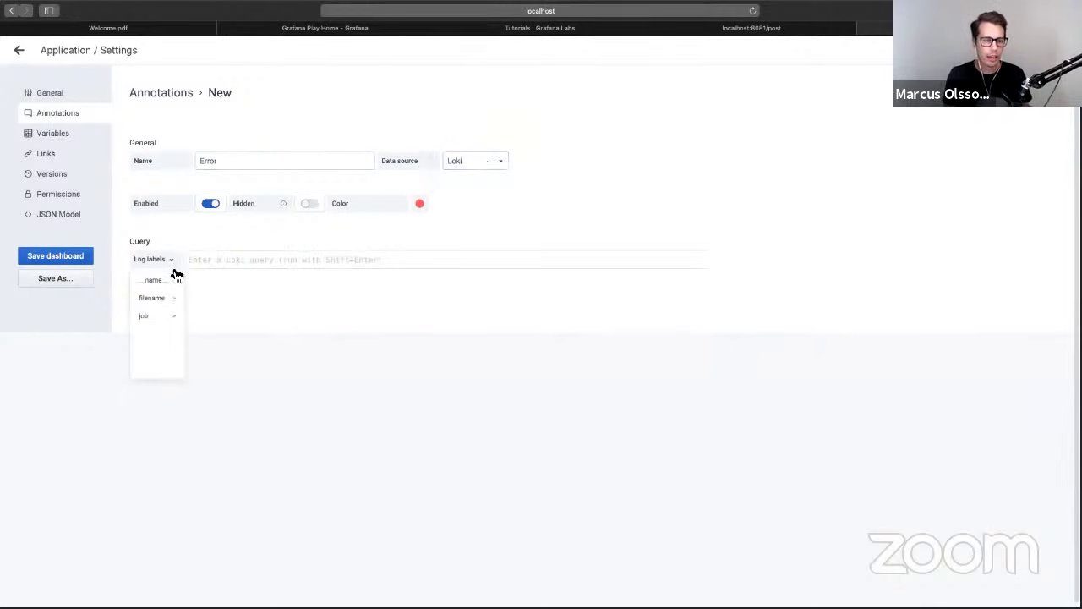
{"action": "left_click", "coordinate": [169, 299]}
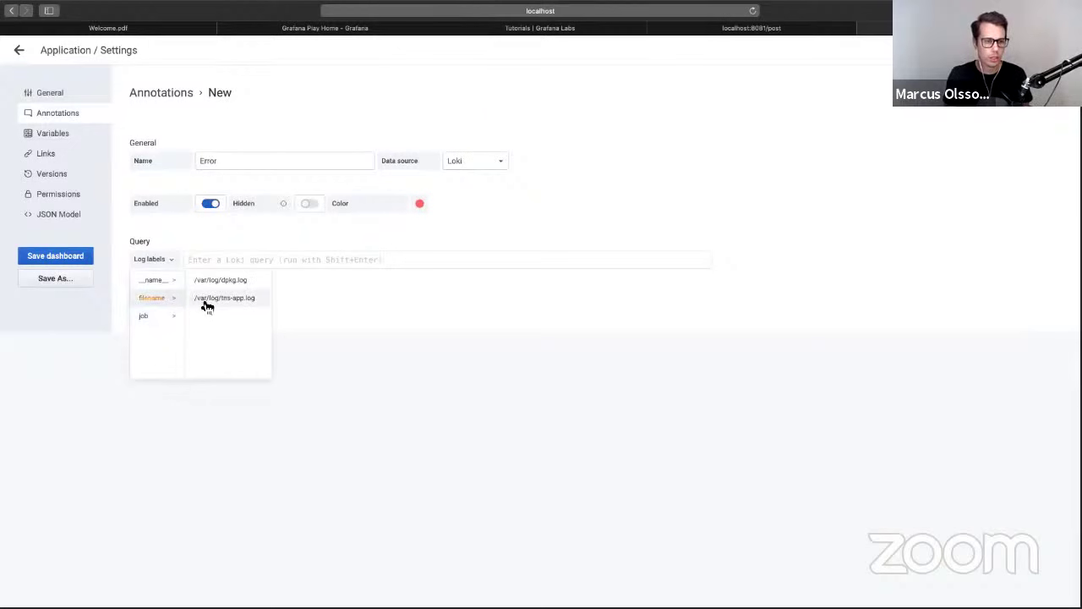
{"action": "left_click", "coordinate": [205, 299]}
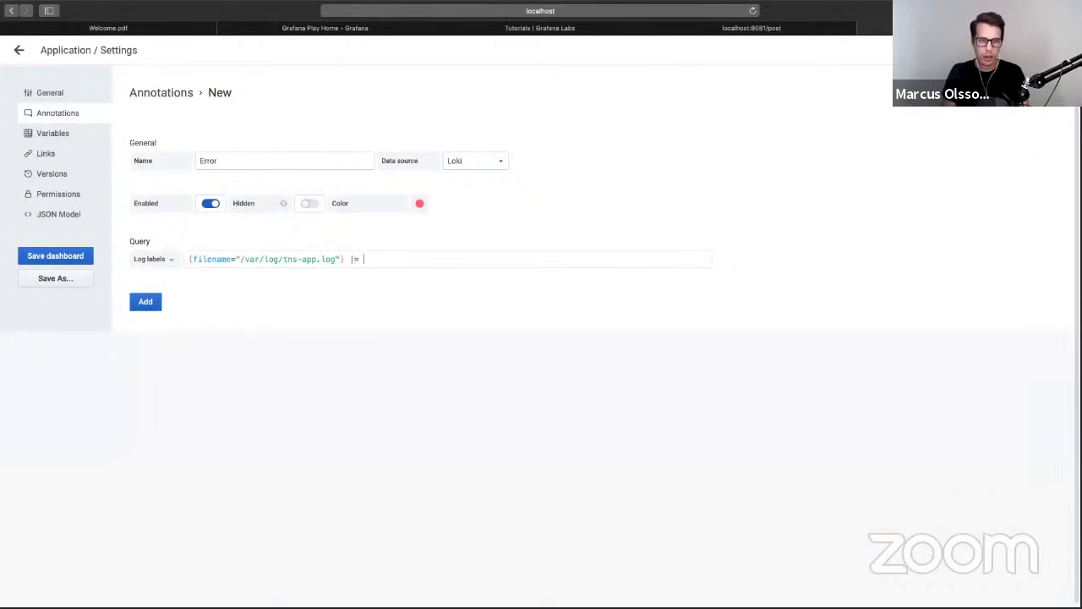
{"action": "type", "text": "|= \"error"}
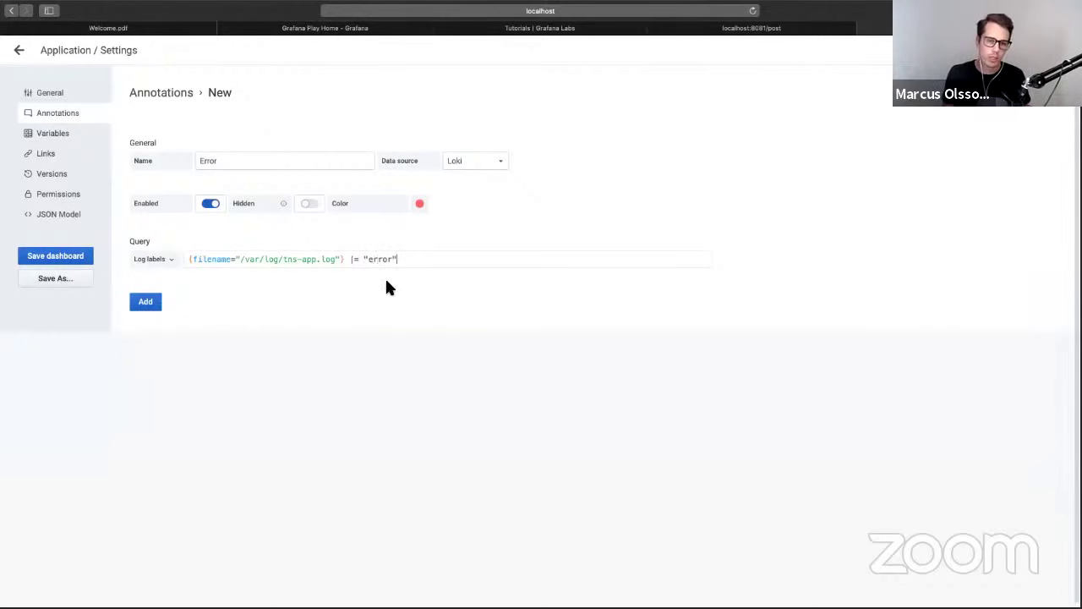
{"action": "left_click", "coordinate": [145, 312]}
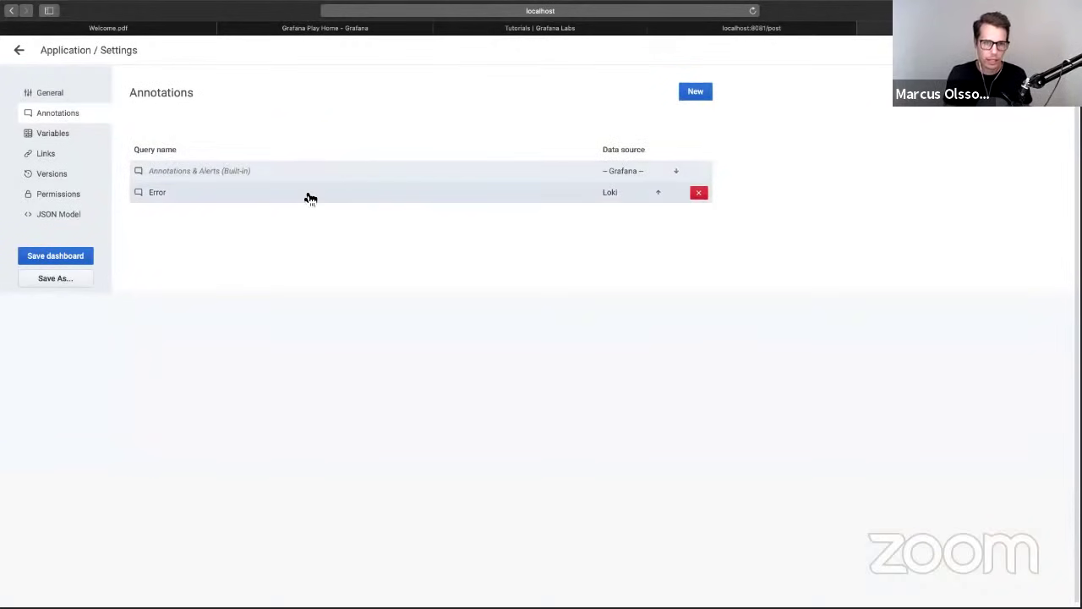
- Return to the Application dashboard and add a new panel that uses the Logs visualization
{"action": "left_click", "coordinate": [21, 53]}
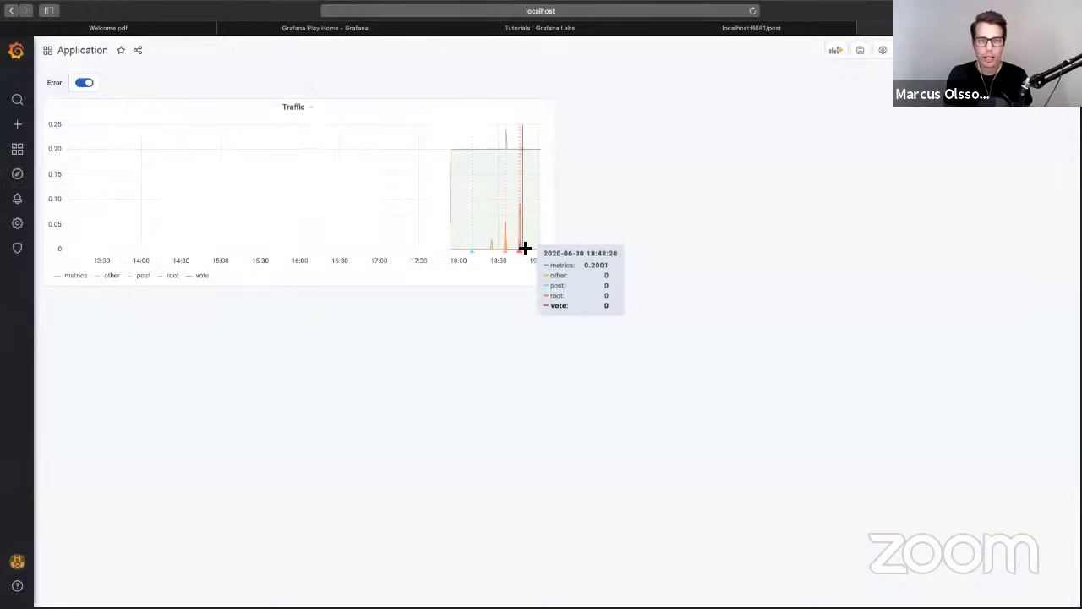
{"action": "mouse_move", "coordinate": [521, 251]}
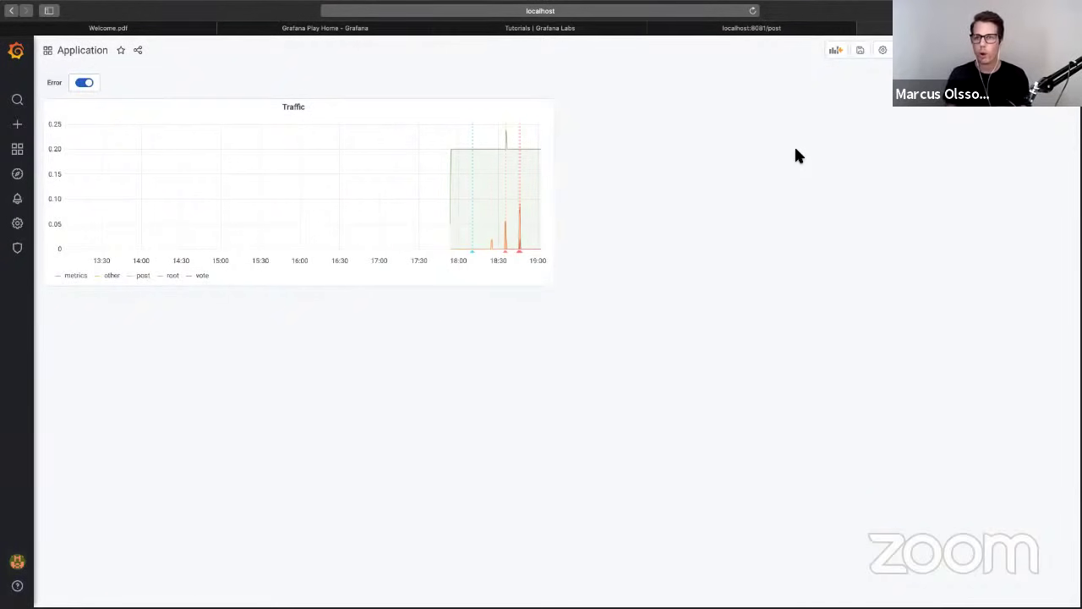
{"action": "left_click", "coordinate": [836, 51]}
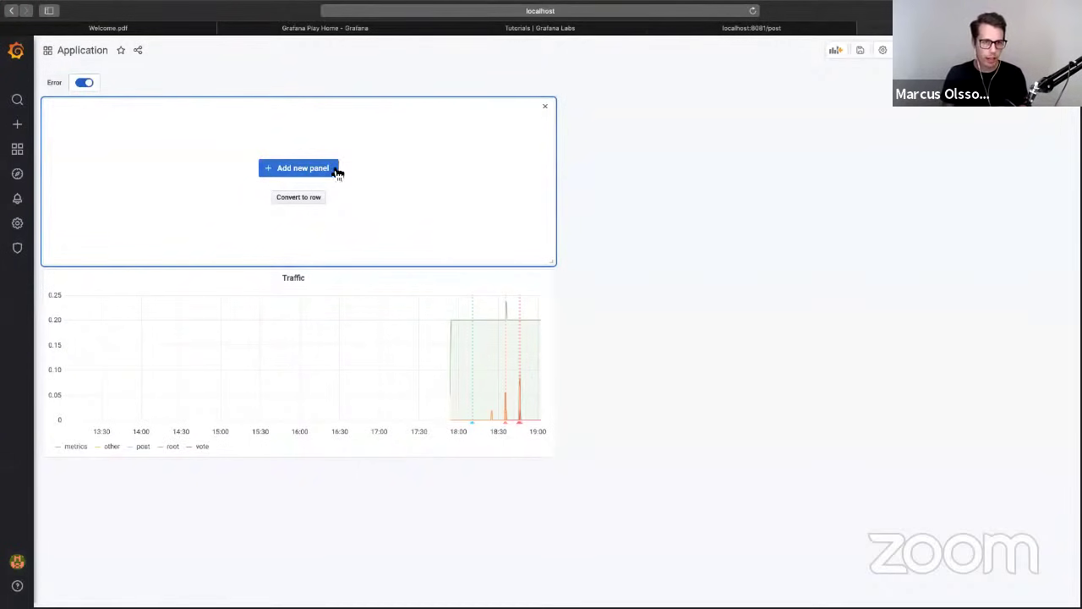
{"action": "left_click", "coordinate": [308, 172]}
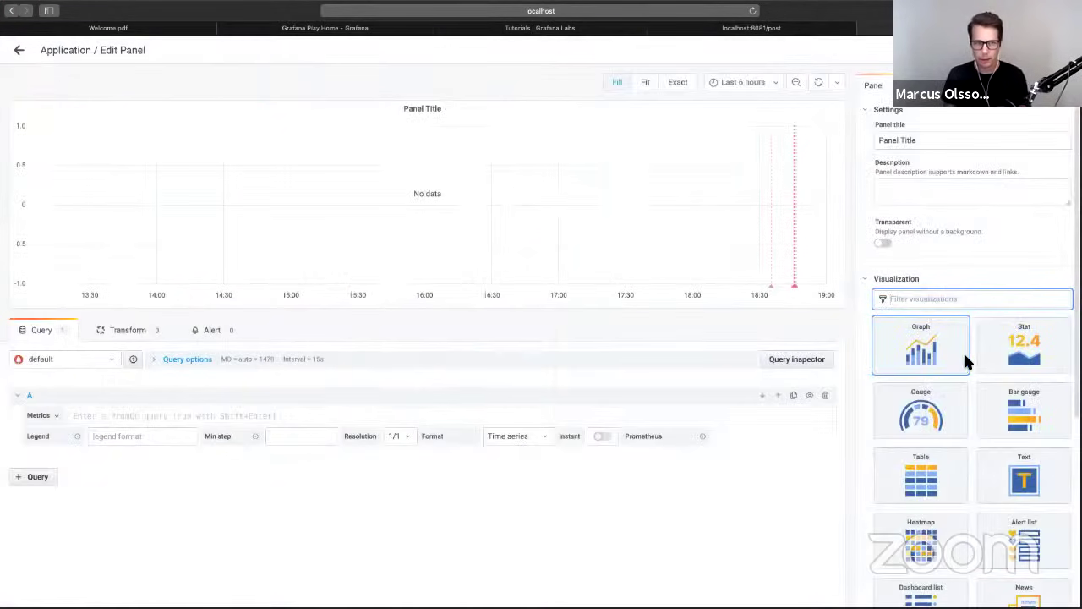
{"action": "scroll", "coordinate": [970, 377], "scroll_direction": "down", "scroll_amount": 1}
{"action": "scroll", "coordinate": [969, 391], "scroll_direction": "down", "scroll_amount": 2}
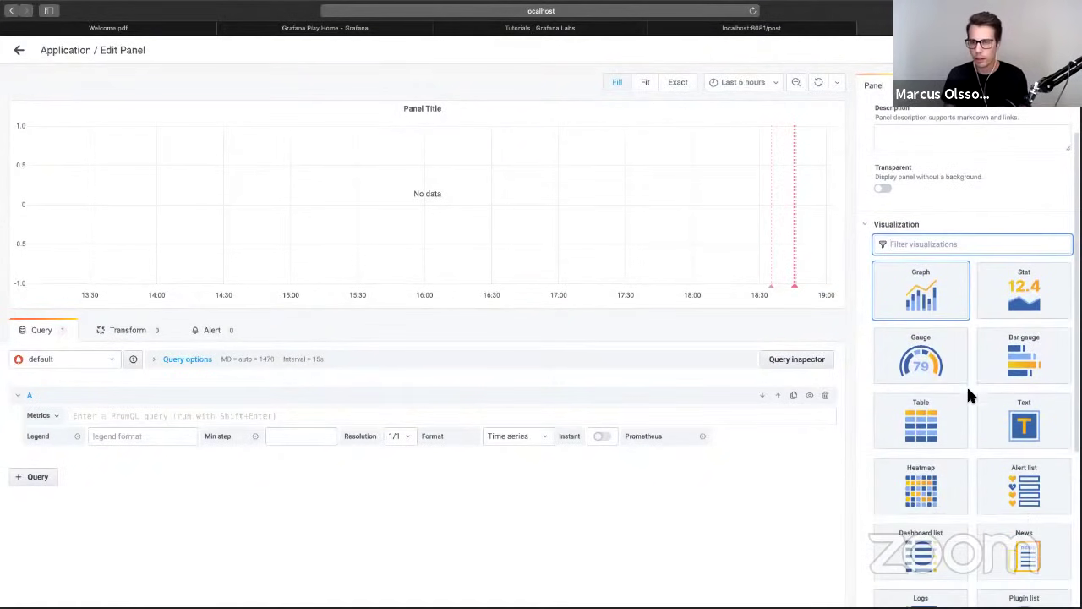
{"action": "scroll", "coordinate": [968, 392], "scroll_direction": "down", "scroll_amount": 4}
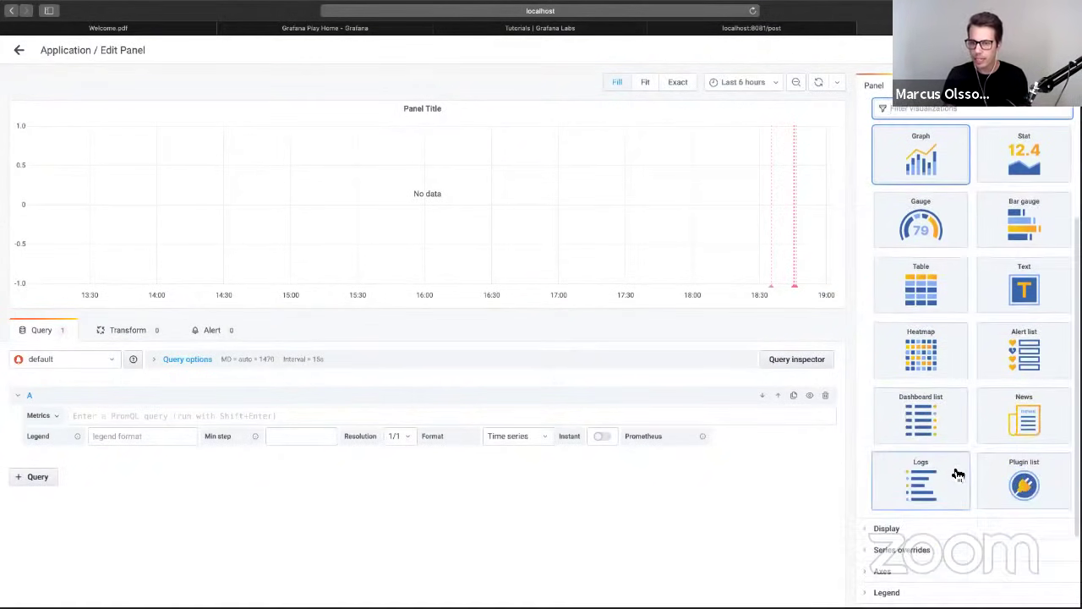
{"action": "left_click", "coordinate": [957, 478]}
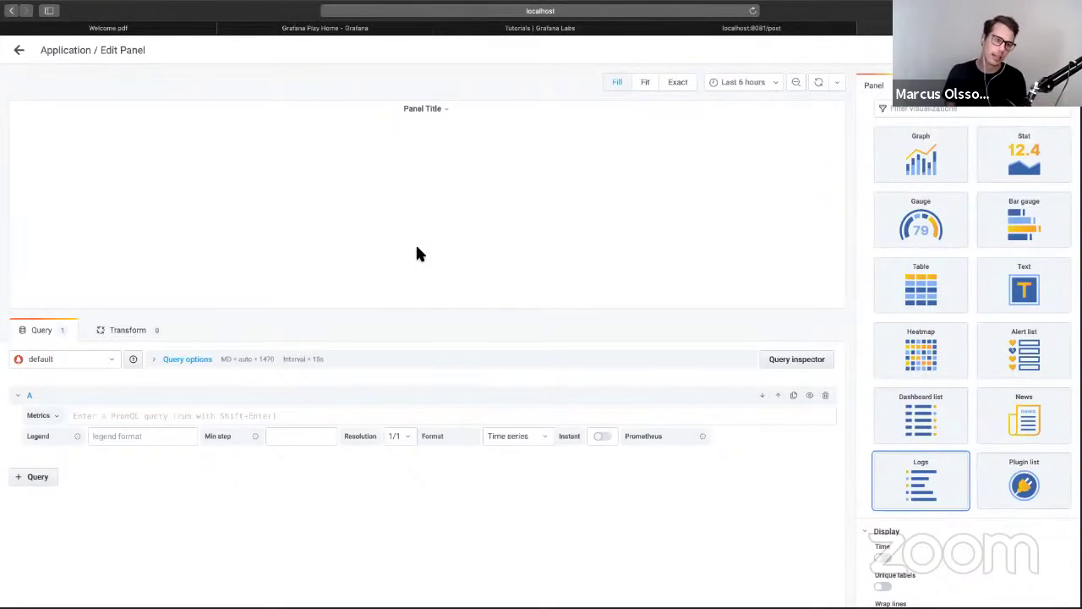
- Set the logs panel's data source to Loki with the query {filename="/var/log/tns-app.log"}, review the log lines and return to the dashboard
{"action": "left_click", "coordinate": [75, 363]}
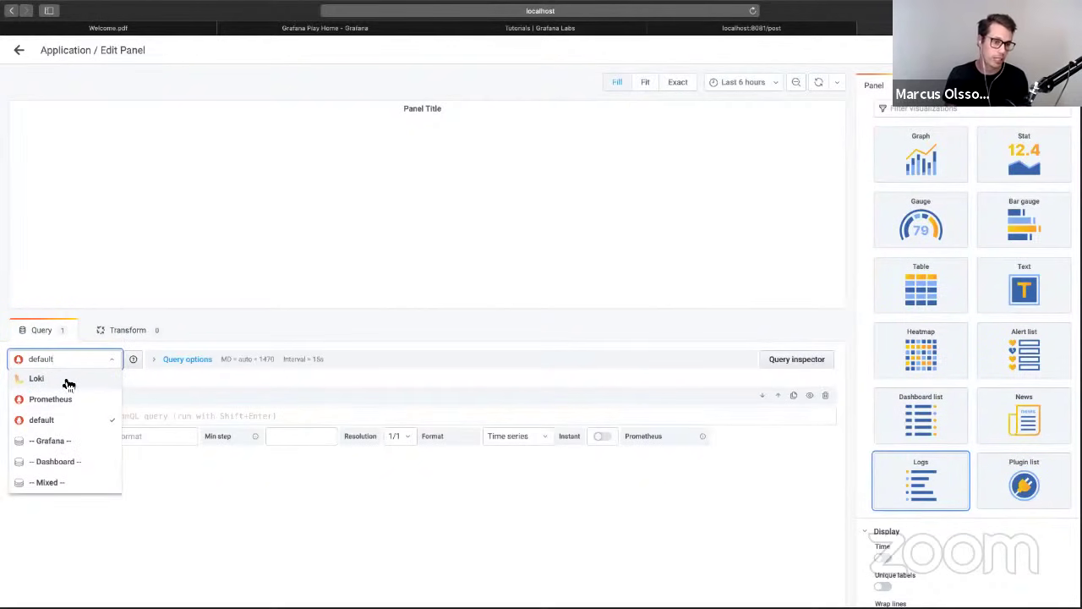
{"action": "left_click", "coordinate": [69, 381]}
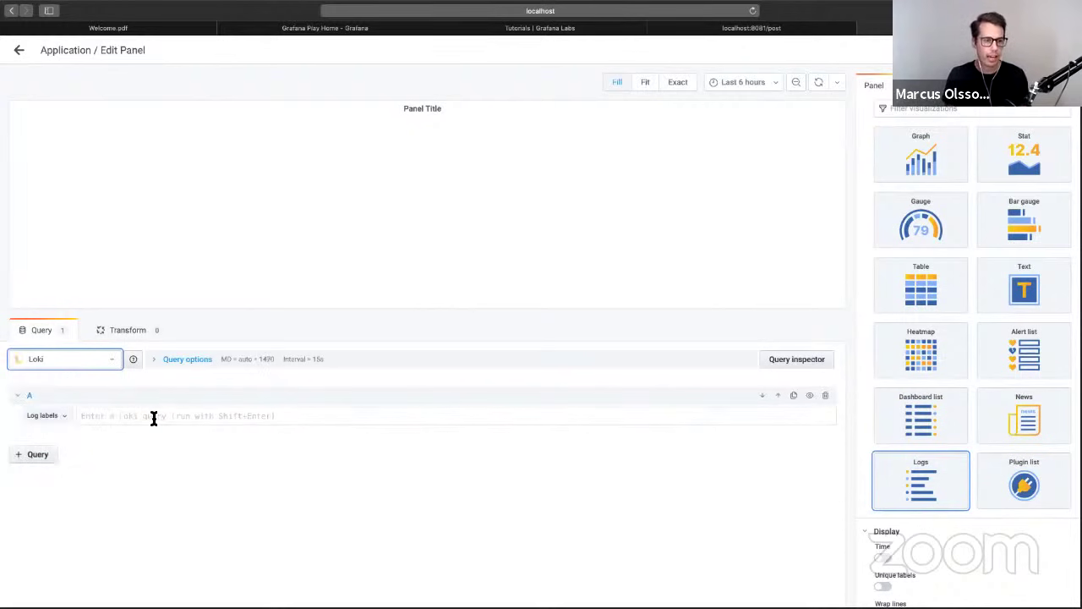
{"action": "left_click", "coordinate": [64, 417]}
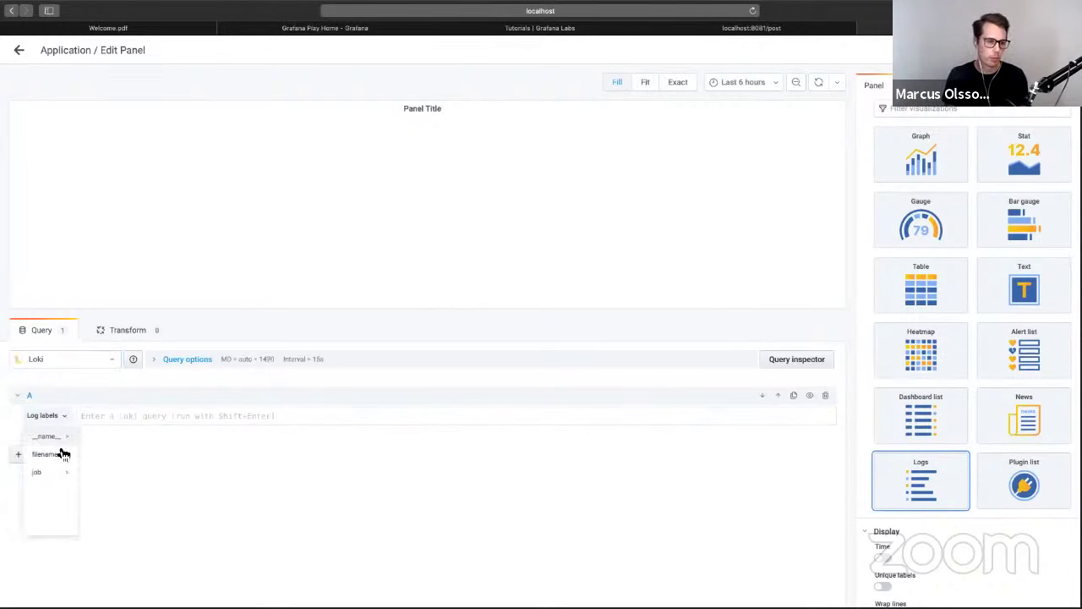
{"action": "left_click", "coordinate": [64, 458]}
{"action": "left_click", "coordinate": [109, 453]}
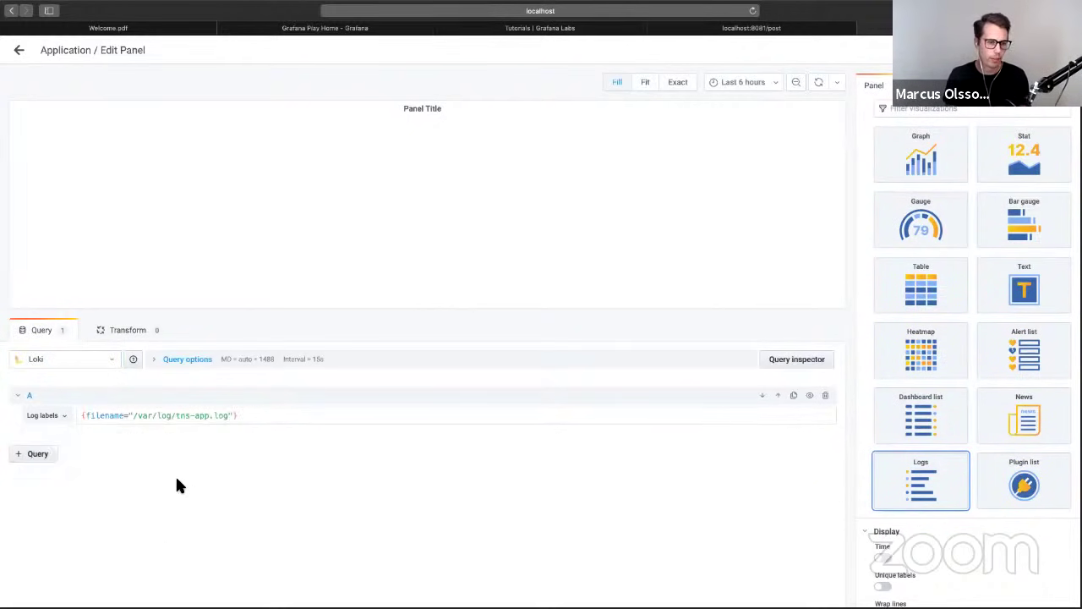
{"action": "scroll", "coordinate": [349, 252], "scroll_direction": "down", "scroll_amount": 1}
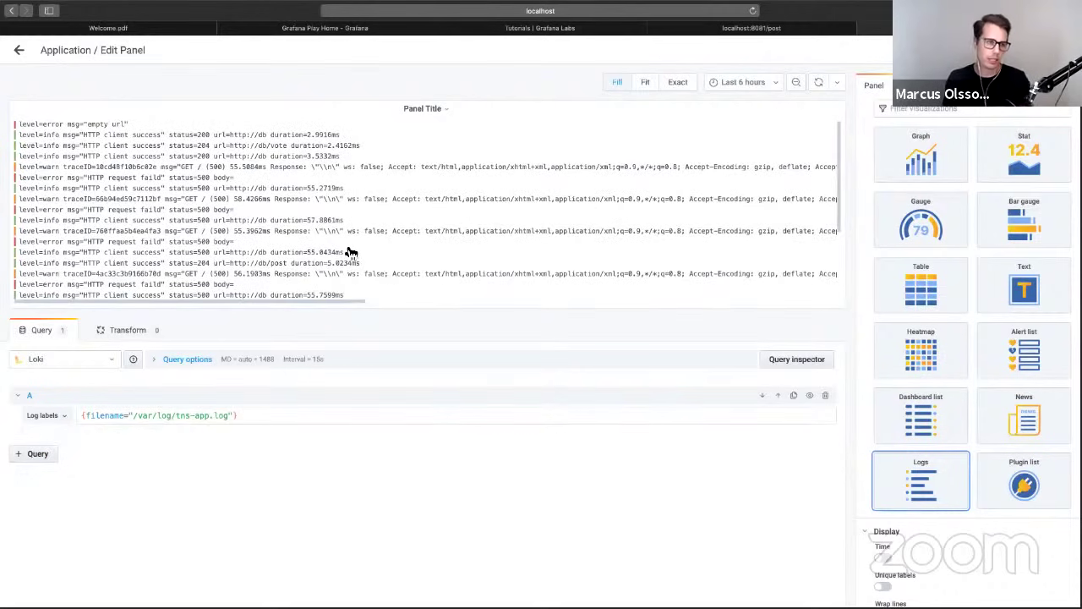
{"action": "scroll", "coordinate": [347, 248], "scroll_direction": "down", "scroll_amount": 4}
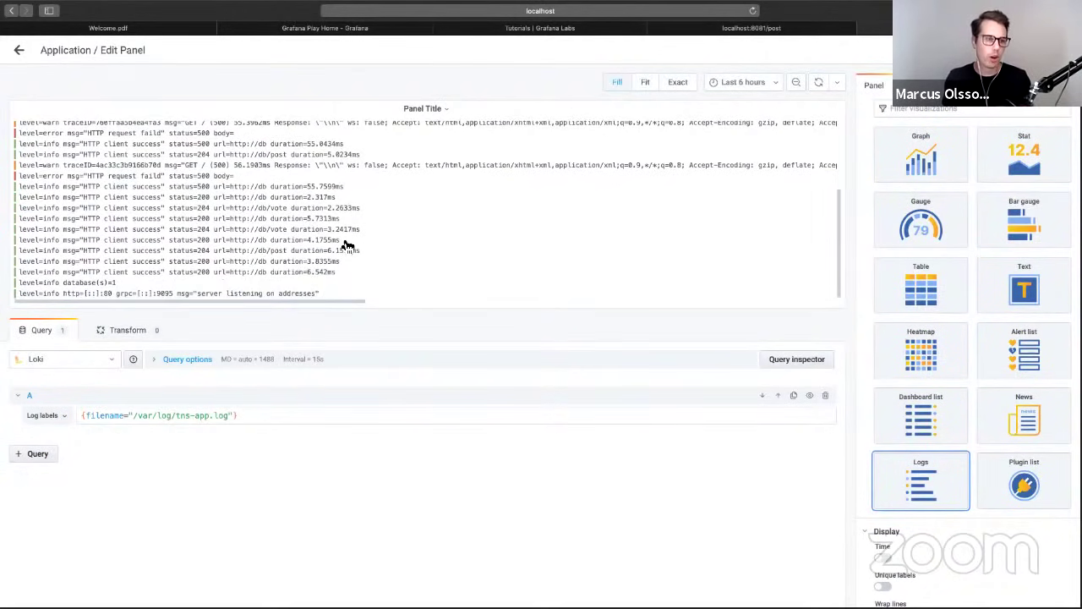
{"action": "scroll", "coordinate": [342, 246], "scroll_direction": "up", "scroll_amount": 4}
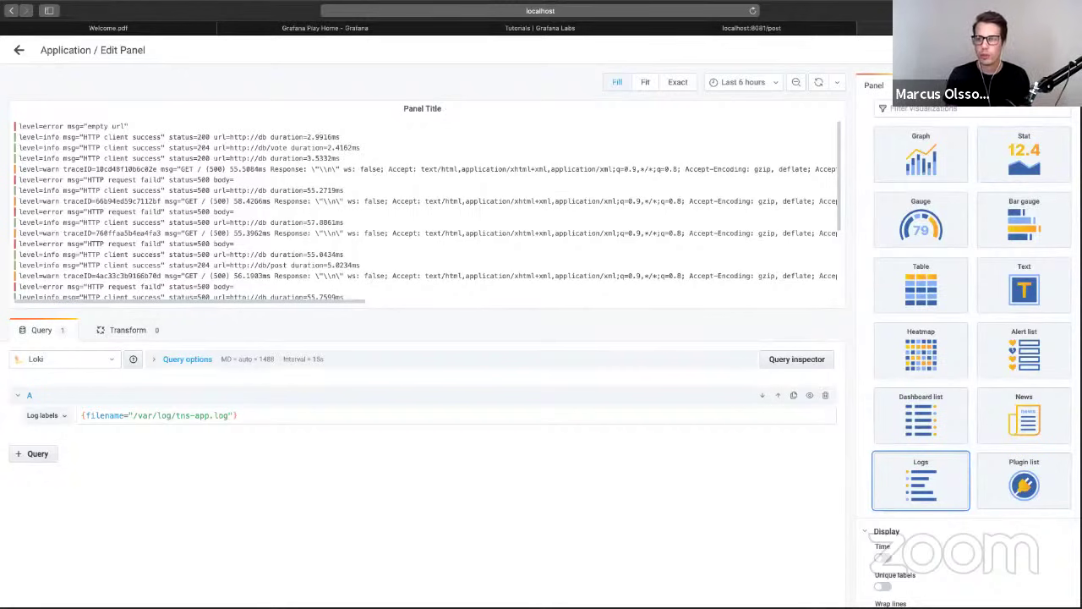
{"action": "key", "text": "Escape"}
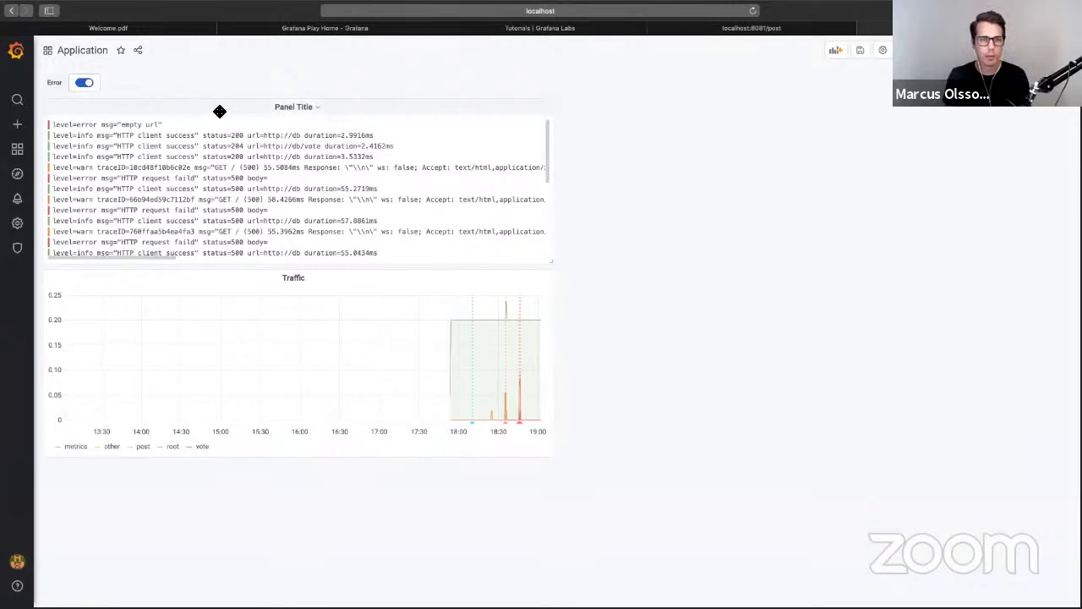
- Move the logs panel beside the Traffic panel and stretch it to roughly the full height of the dashboard
{"action": "left_click_drag", "start_coordinate": [215, 111], "coordinate": [821, 109]}
{"action": "left_click_drag", "start_coordinate": [1069, 261], "coordinate": [1075, 597]}
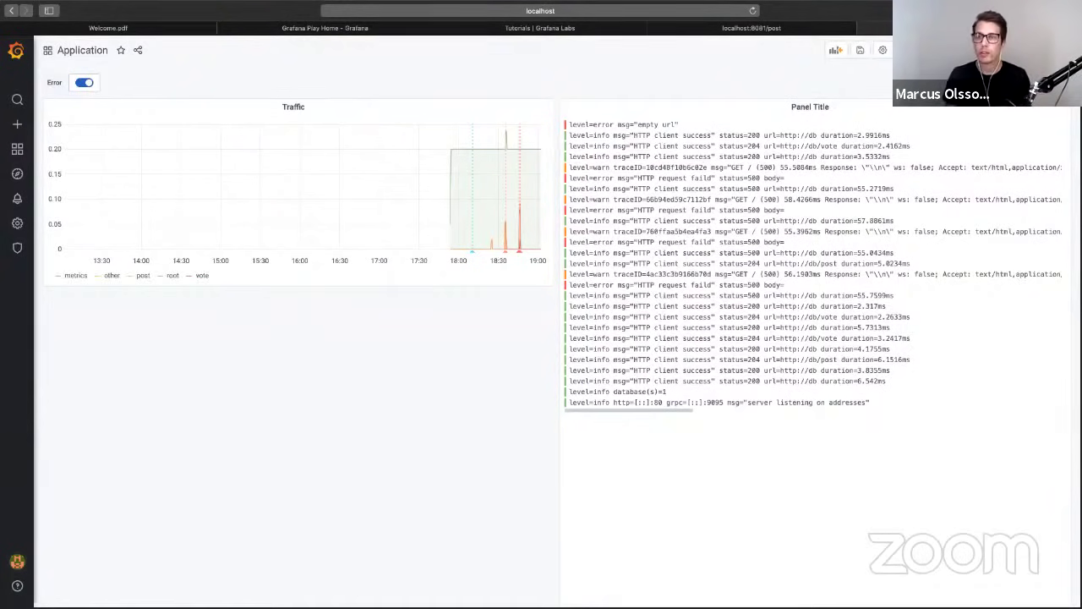
- Set the dashboard's time range to Last 1 hour and zoom the Traffic graph to about 18:31–18:40
{"action": "left_click", "coordinate": [981, 51]}
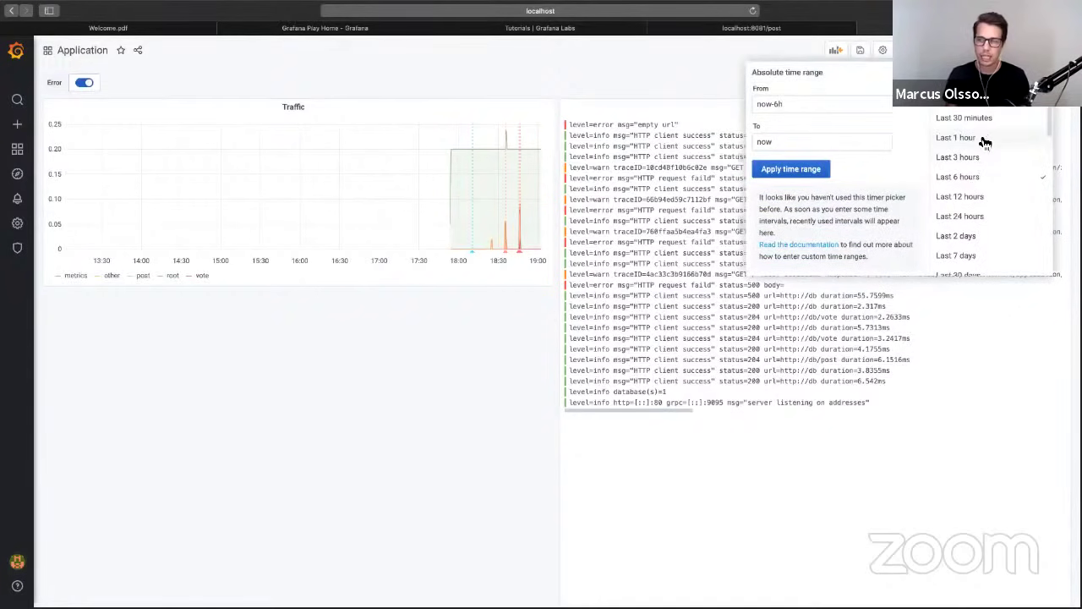
{"action": "left_click", "coordinate": [985, 141]}
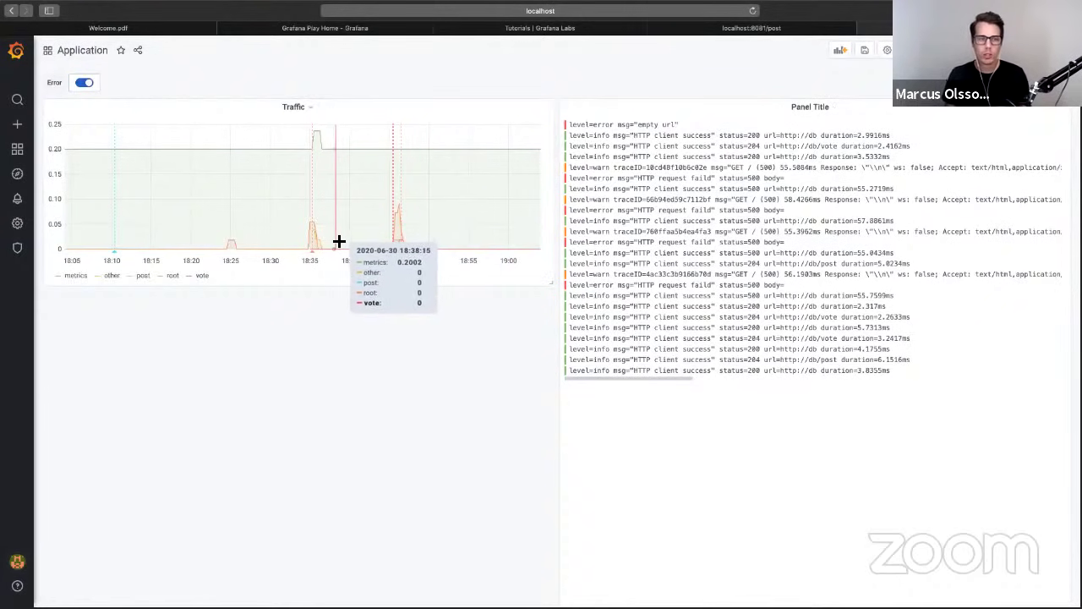
{"action": "left_click_drag", "start_coordinate": [352, 230], "coordinate": [279, 235]}
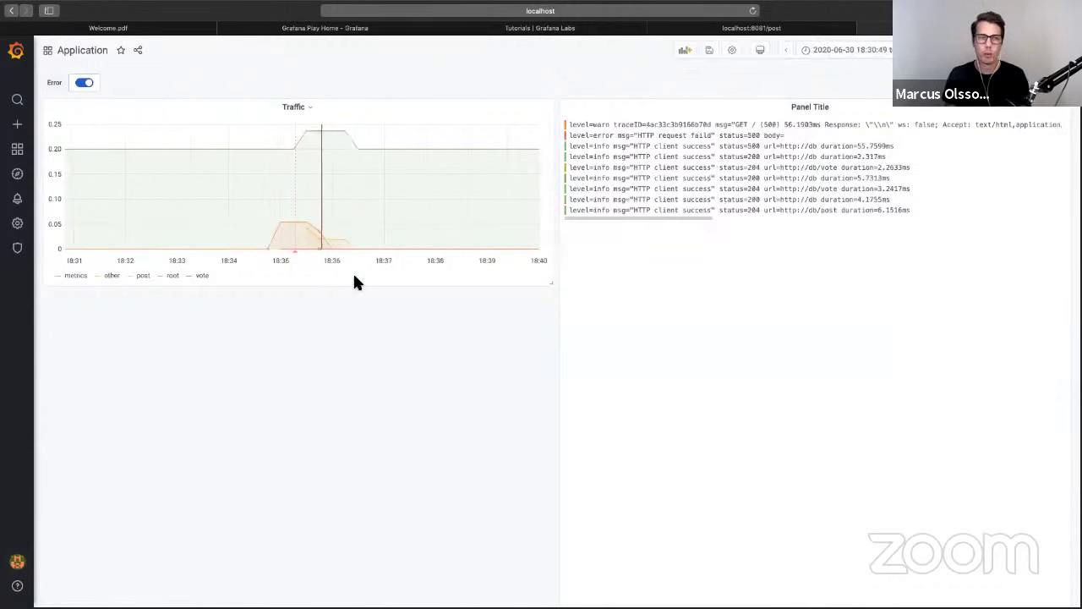
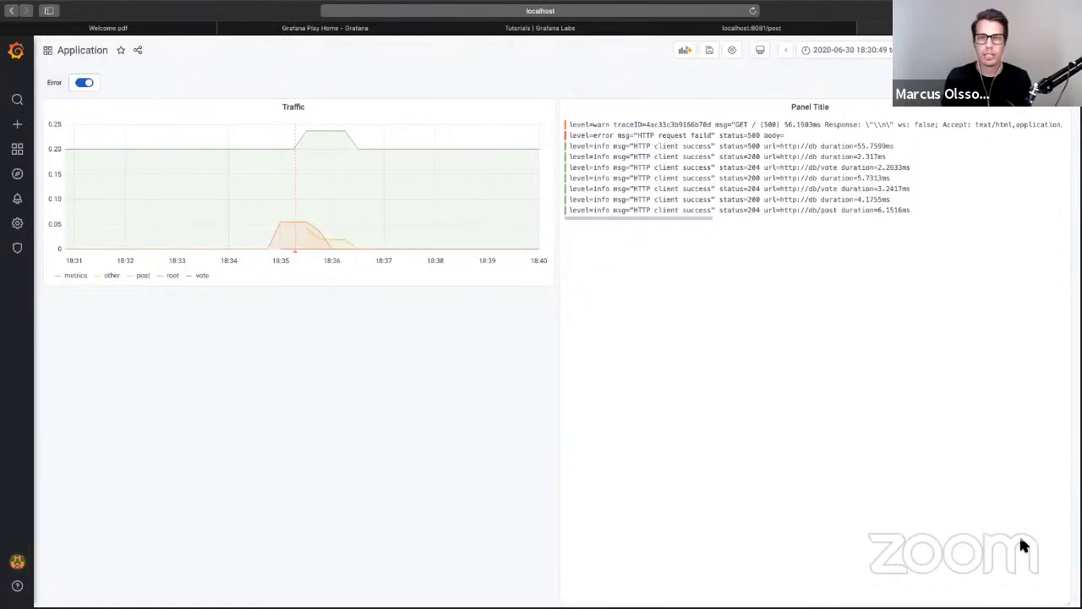
- Examine the sample application setup instructions in the Grafana fundamentals tutorial, highlighting the git clone and docker-compose up -d commands
{"action": "left_click", "coordinate": [559, 31]}
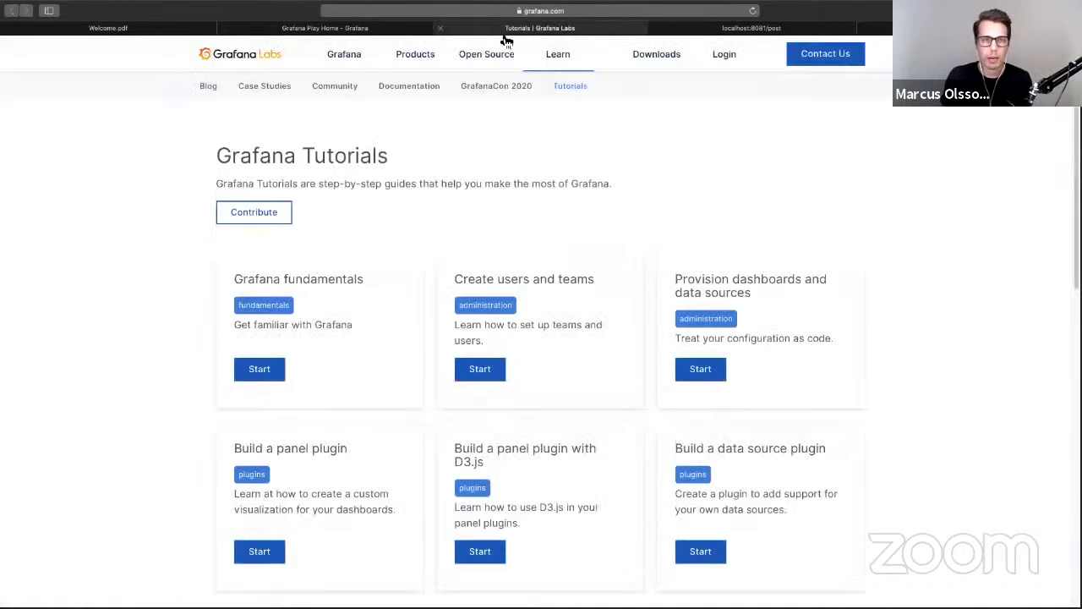
{"action": "left_click", "coordinate": [269, 378]}
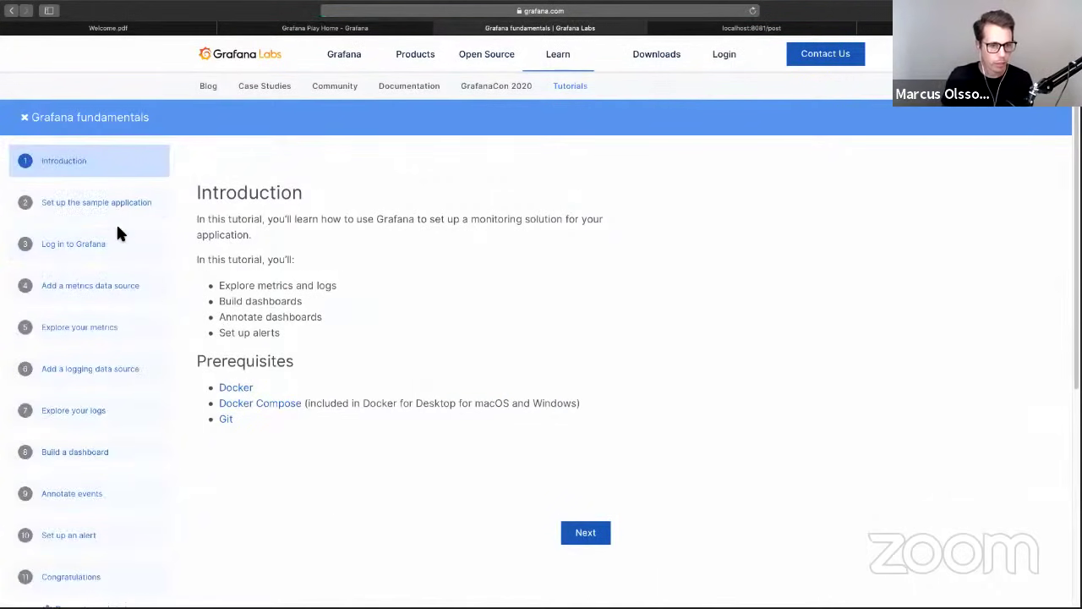
{"action": "left_click", "coordinate": [96, 202]}
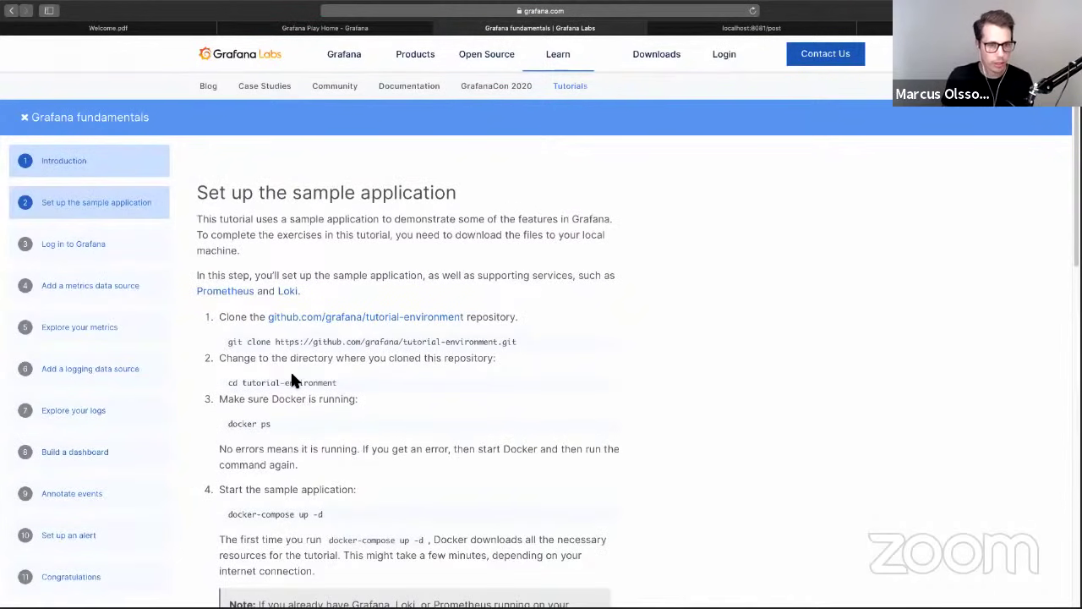
{"action": "scroll", "coordinate": [464, 304], "scroll_direction": "down", "scroll_amount": 2}
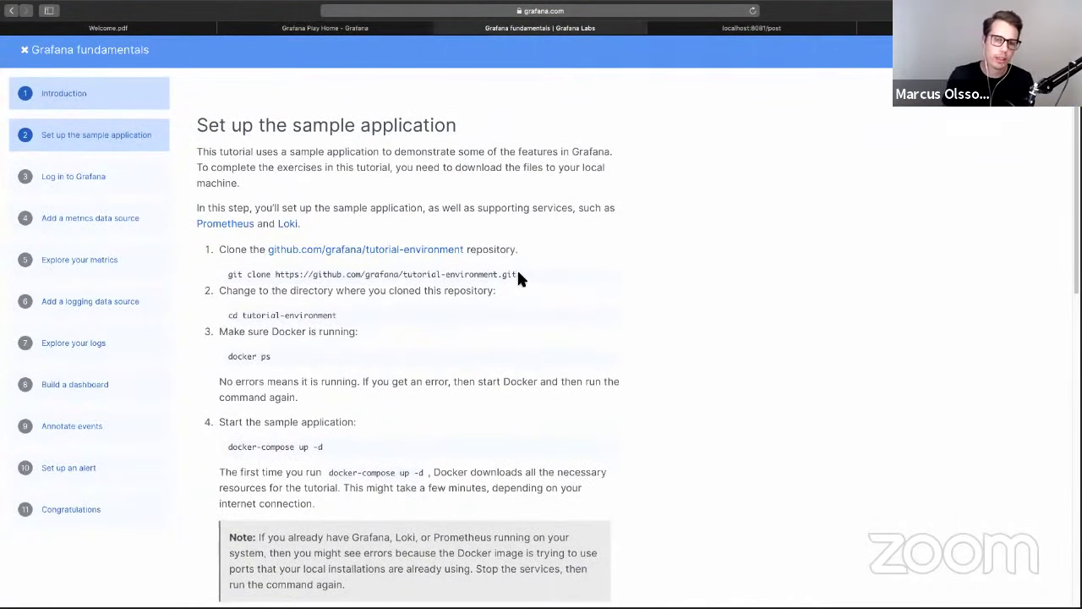
{"action": "left_click_drag", "start_coordinate": [514, 273], "coordinate": [227, 280]}
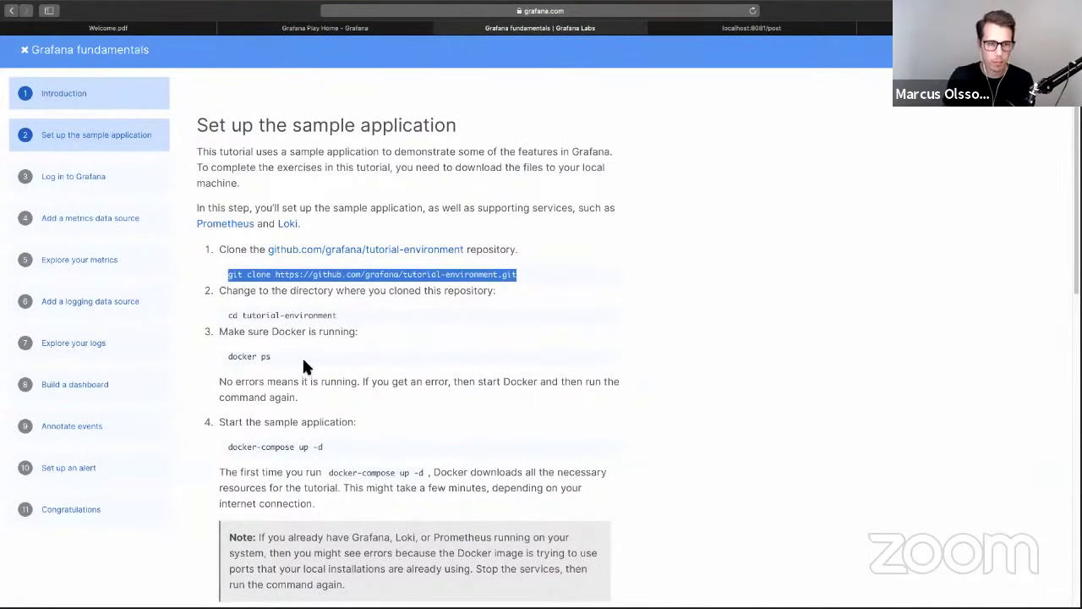
{"action": "left_click_drag", "start_coordinate": [325, 448], "coordinate": [227, 448]}
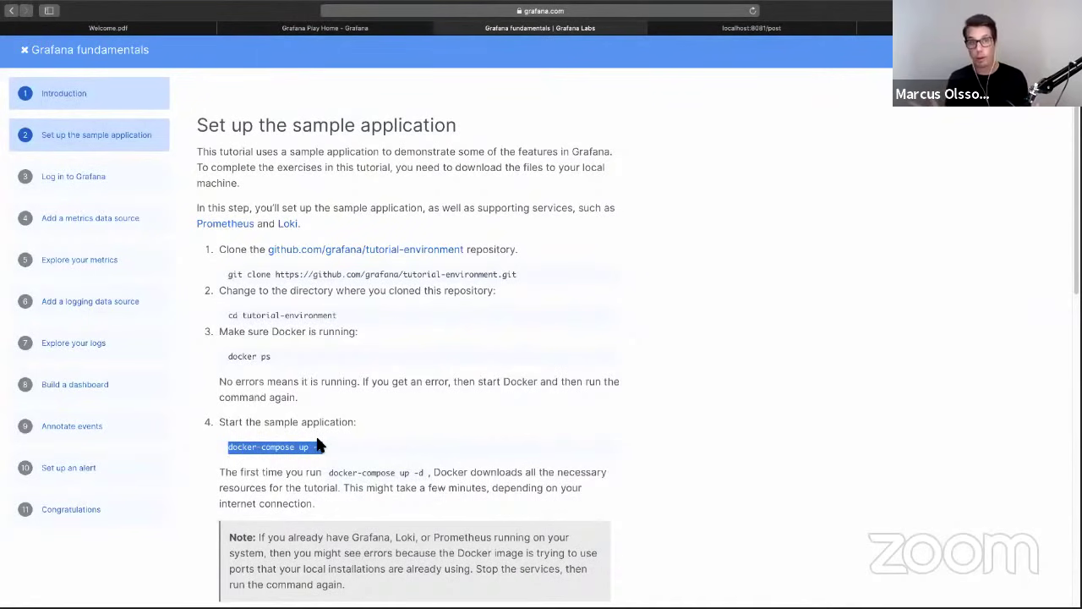
{"action": "left_click", "coordinate": [346, 452]}
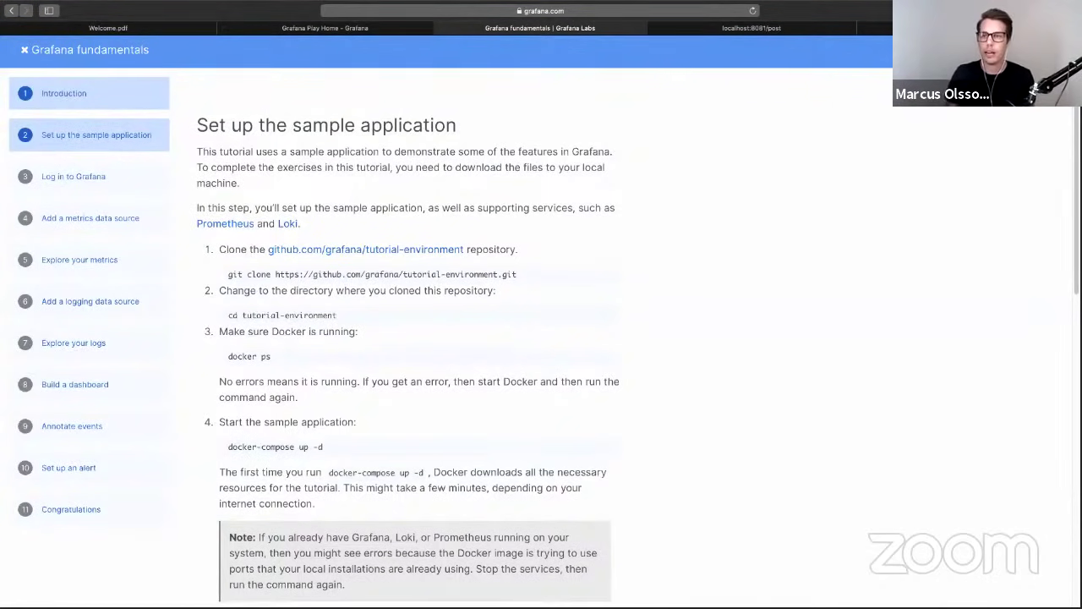
- Go from the Application dashboard to the data sources configuration, saving the dashboard's unsaved changes
{"action": "left_click", "coordinate": [972, 28]}
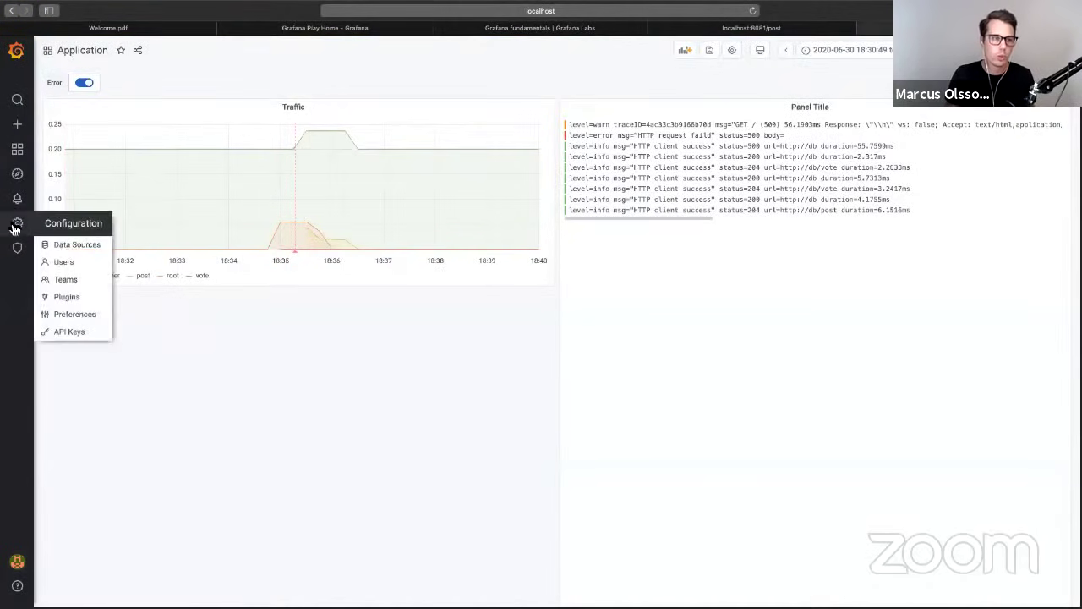
{"action": "mouse_move", "coordinate": [17, 248]}
{"action": "mouse_move", "coordinate": [17, 223]}
{"action": "left_click", "coordinate": [61, 244]}
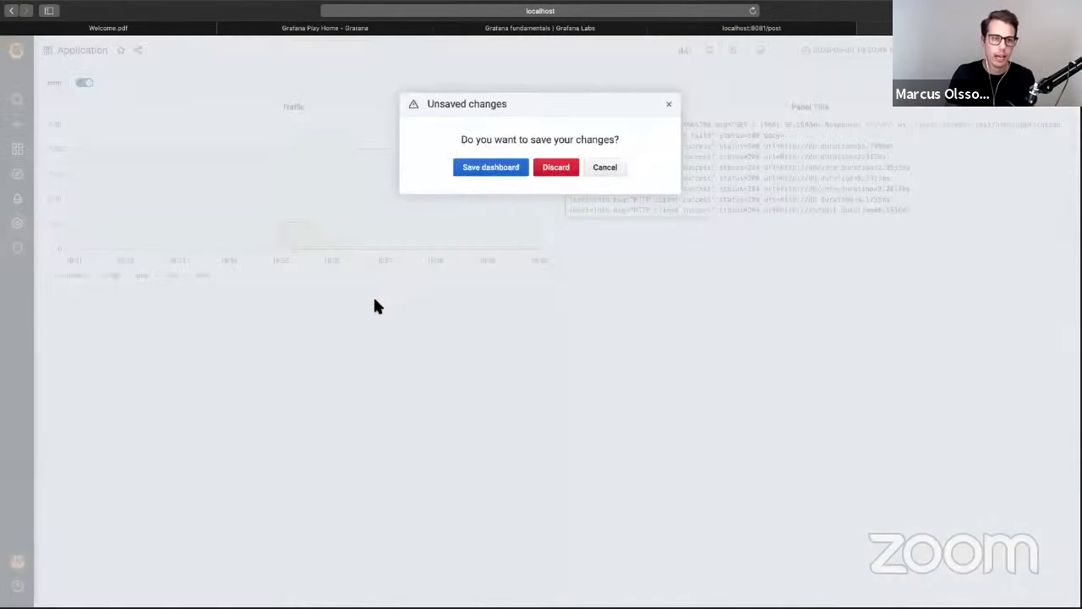
{"action": "left_click", "coordinate": [506, 171]}
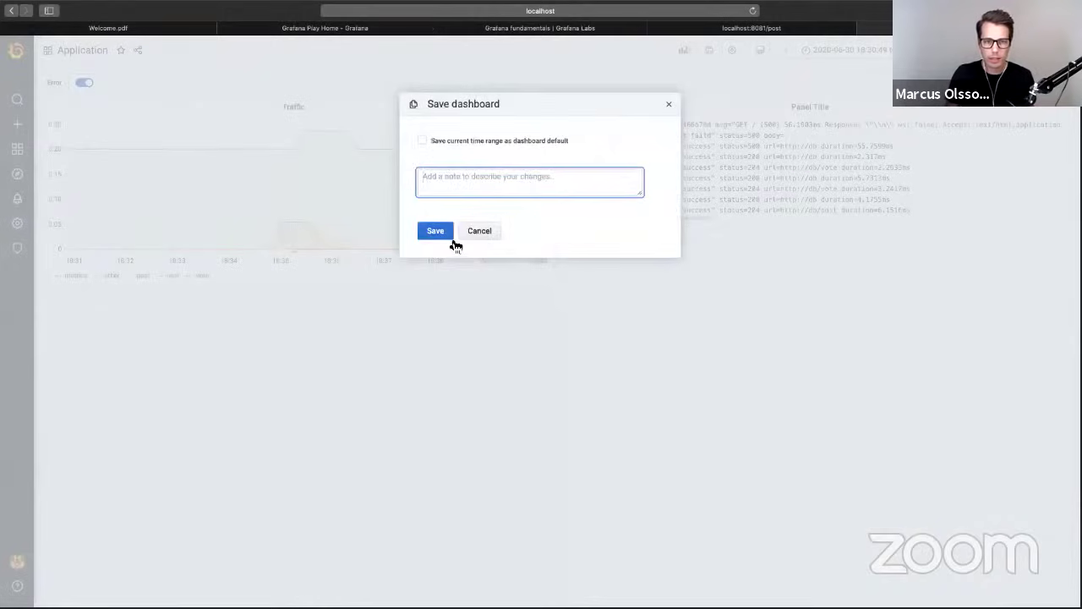
{"action": "left_click", "coordinate": [448, 241]}
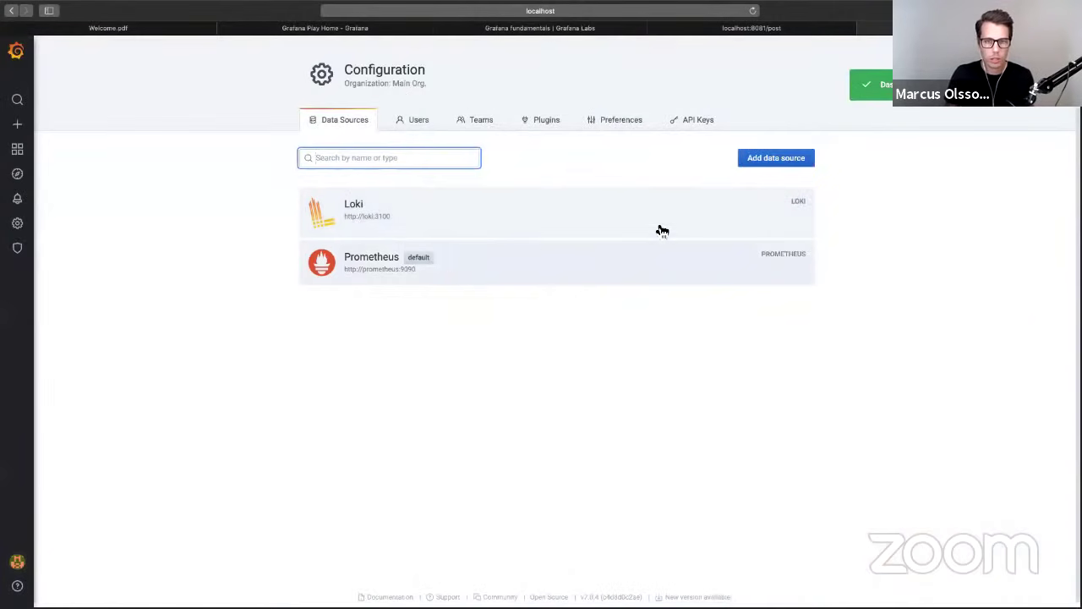
- Add a new Prometheus data source and look through its connection and authentication settings
{"action": "left_click", "coordinate": [763, 165]}
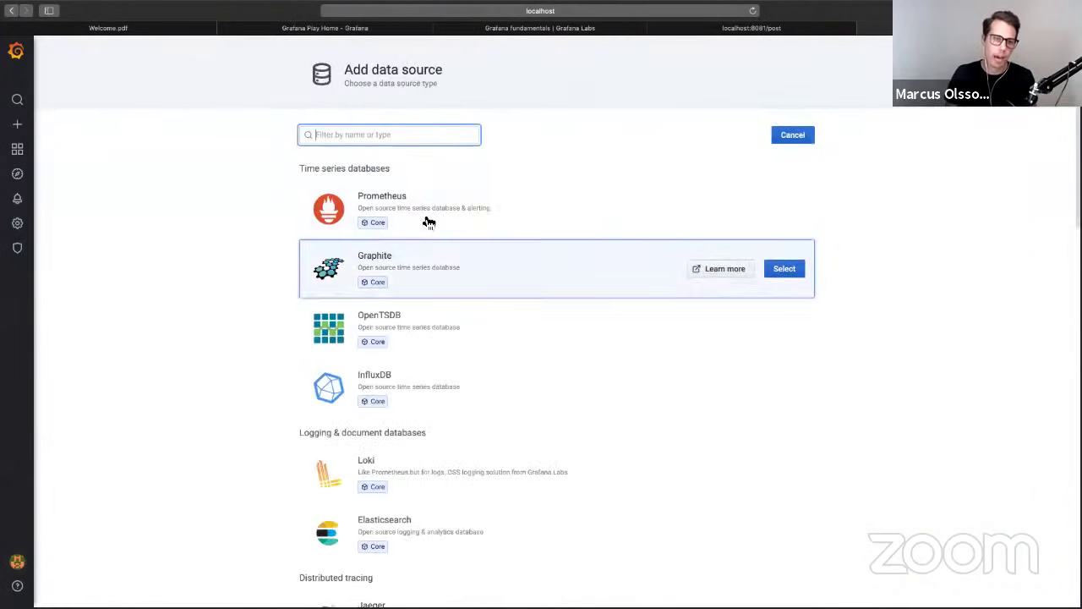
{"action": "left_click", "coordinate": [442, 217]}
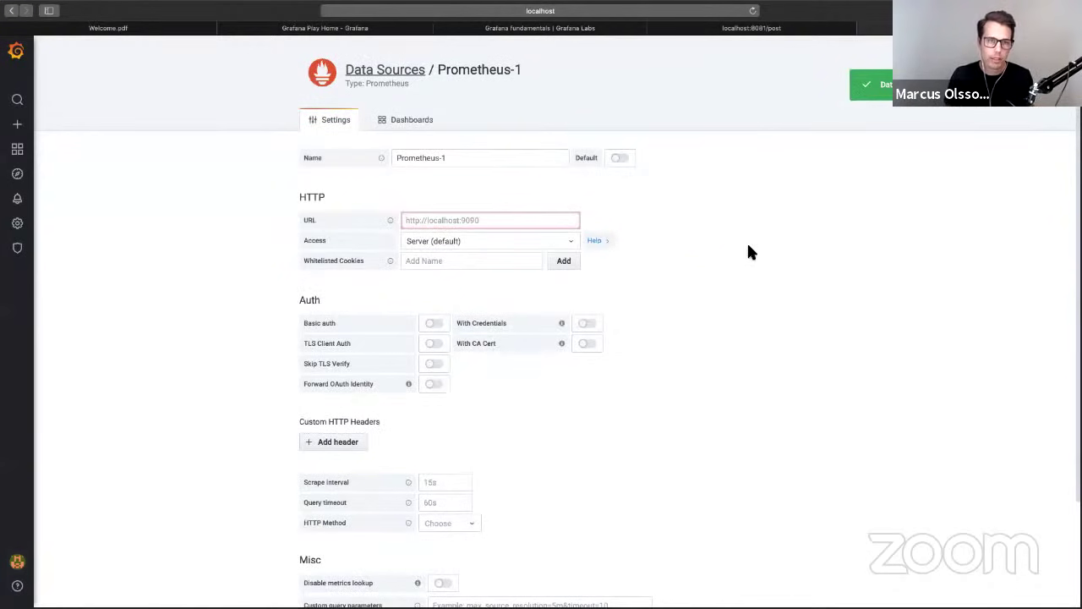
{"action": "scroll", "coordinate": [616, 367], "scroll_direction": "down", "scroll_amount": 3}
{"action": "scroll", "coordinate": [599, 312], "scroll_direction": "up", "scroll_amount": 3}
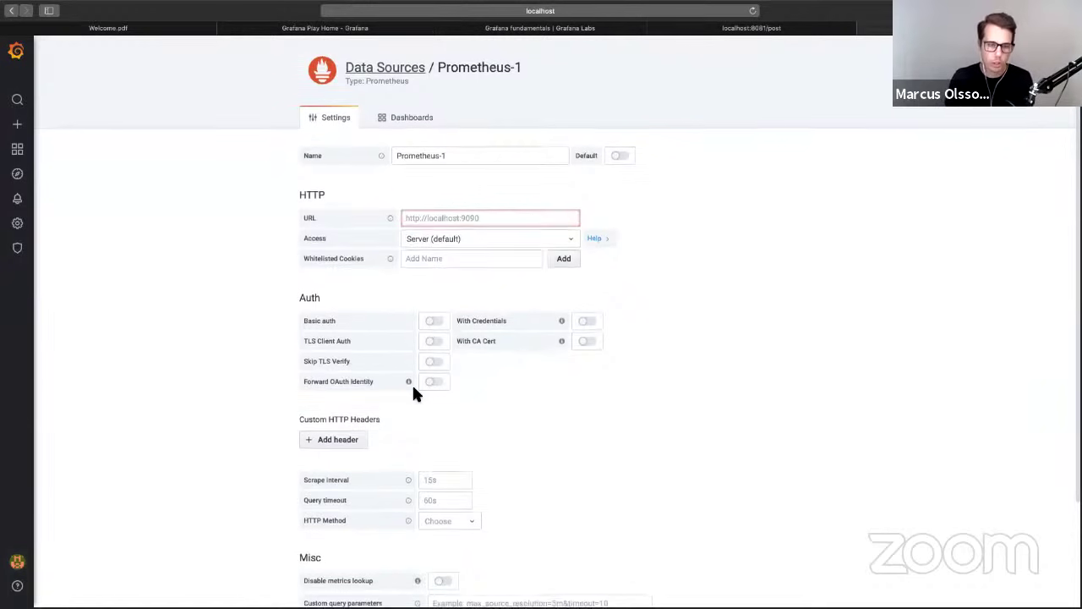
{"action": "scroll", "coordinate": [425, 404], "scroll_direction": "down", "scroll_amount": 1}
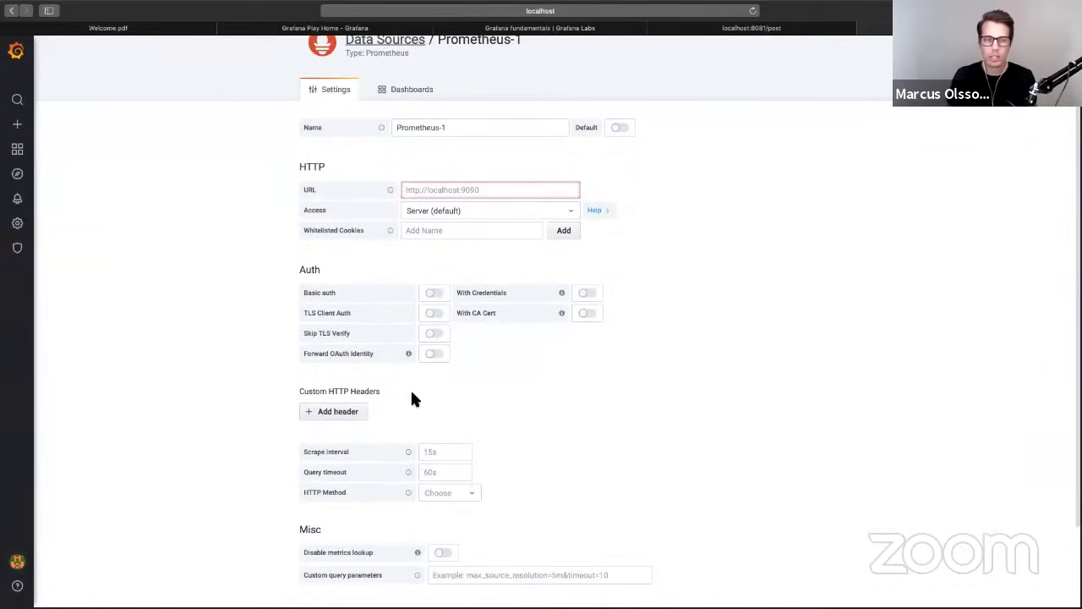
- Leave the new Prometheus data source's settings and browse the data source types available to add
{"action": "scroll", "coordinate": [414, 402], "scroll_direction": "down", "scroll_amount": 3}
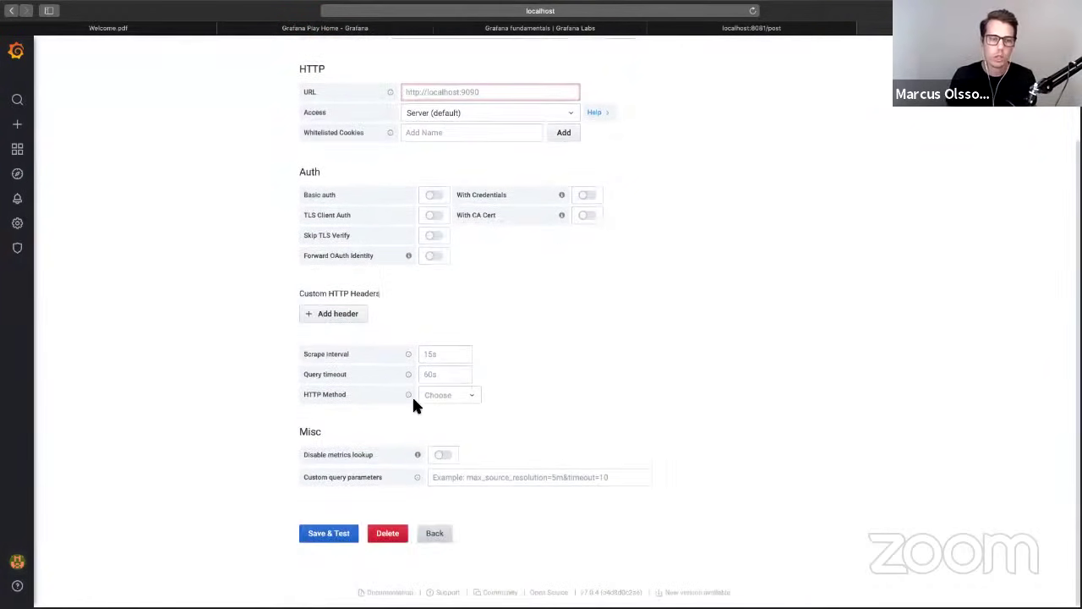
{"action": "left_click", "coordinate": [432, 541]}
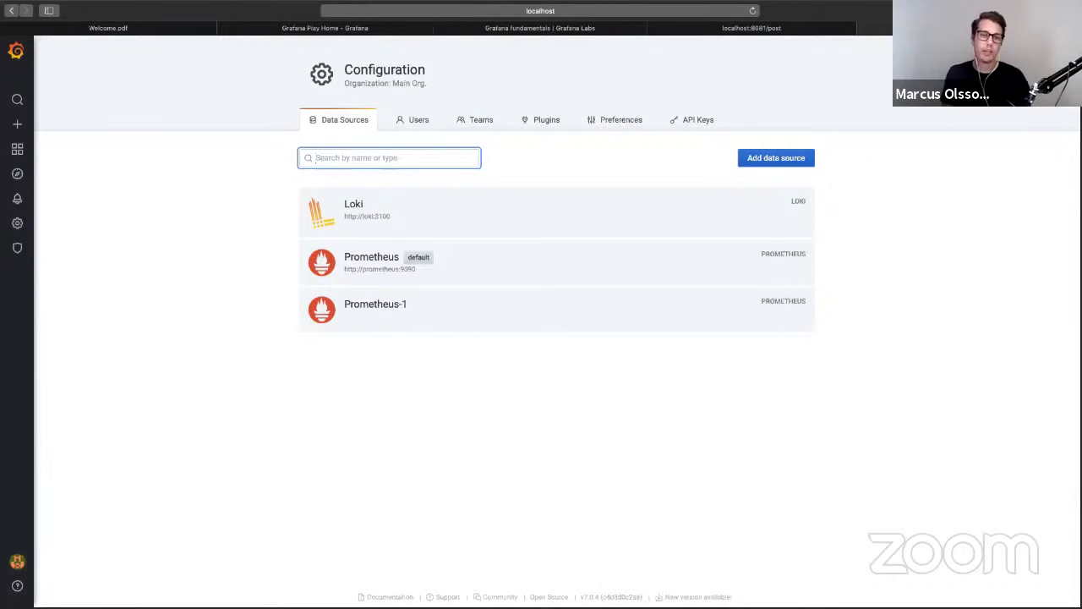
{"action": "left_click", "coordinate": [777, 159]}
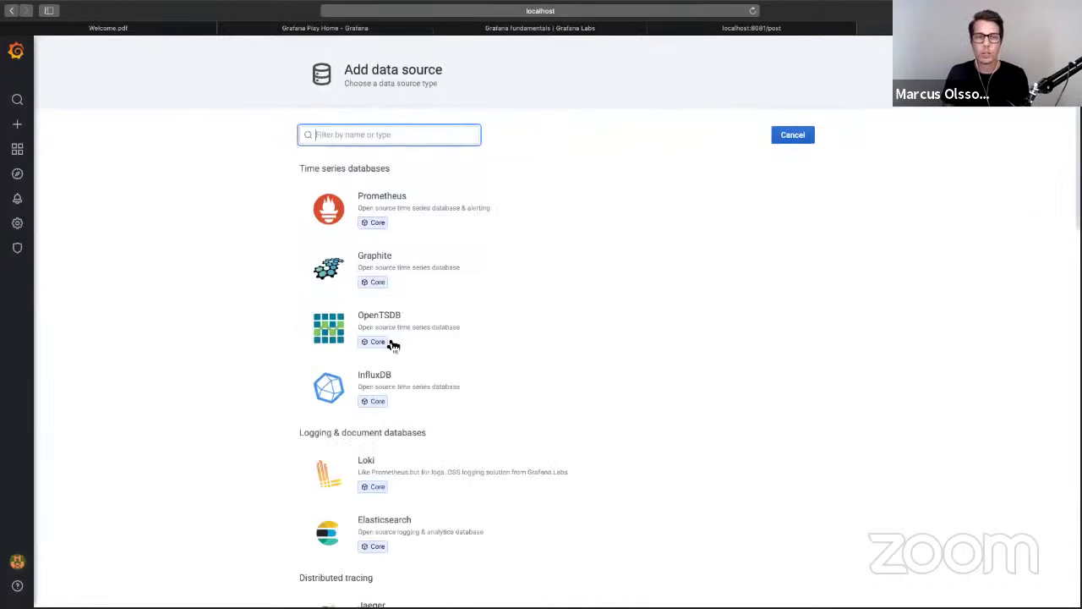
{"action": "scroll", "coordinate": [470, 450], "scroll_direction": "down", "scroll_amount": 5}
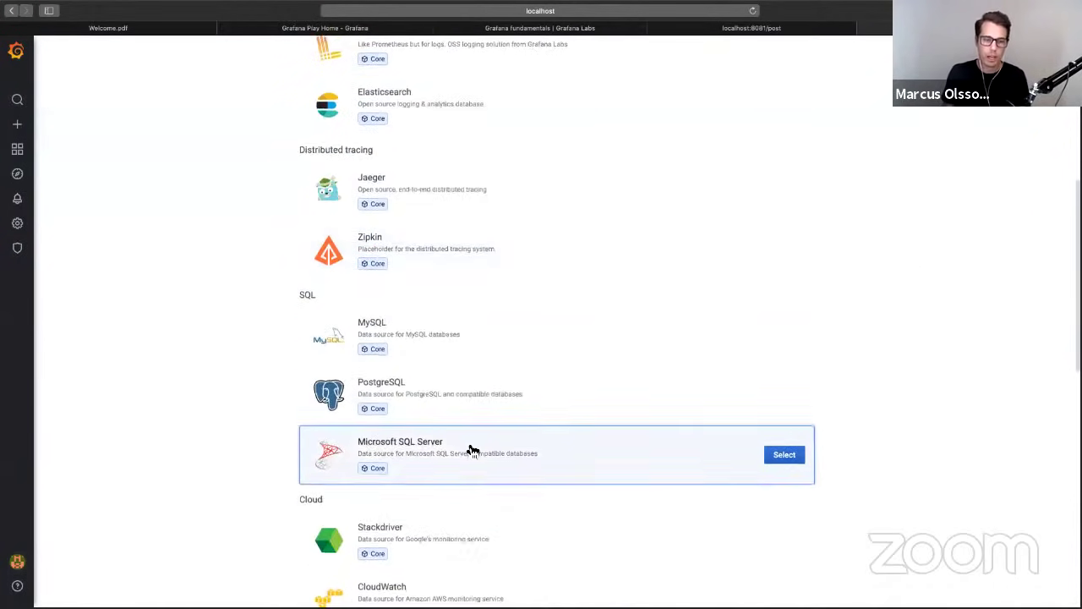
{"action": "scroll", "coordinate": [472, 450], "scroll_direction": "down", "scroll_amount": 4}
- Open the Grafana Labs plugin catalogue at grafana.com/plugins in a new browser tab
{"action": "key", "text": "super+t"}
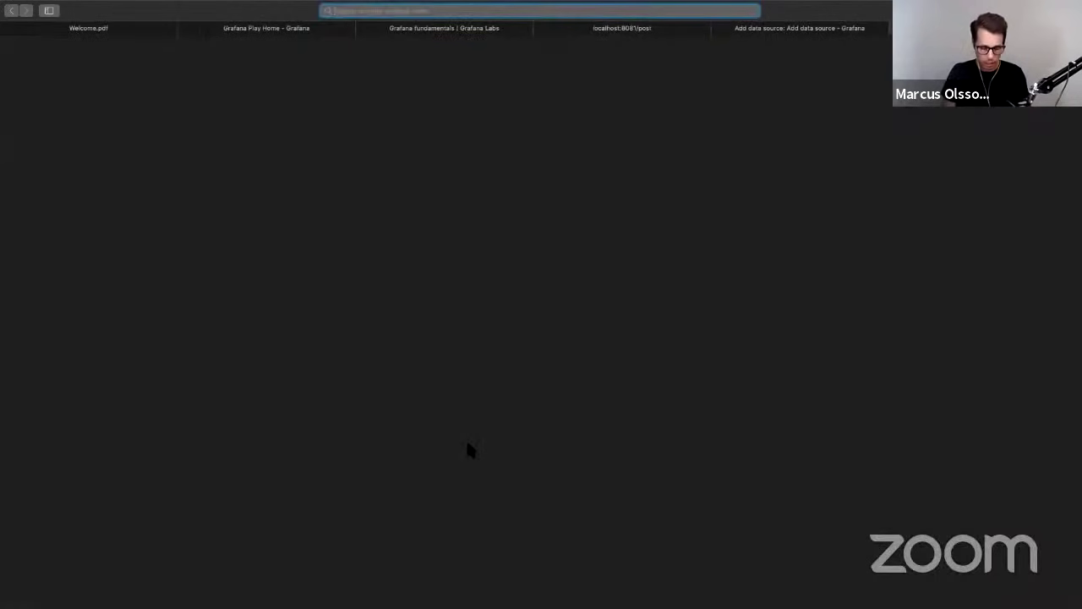
{"action": "type", "text": "grafana.com/plu"}
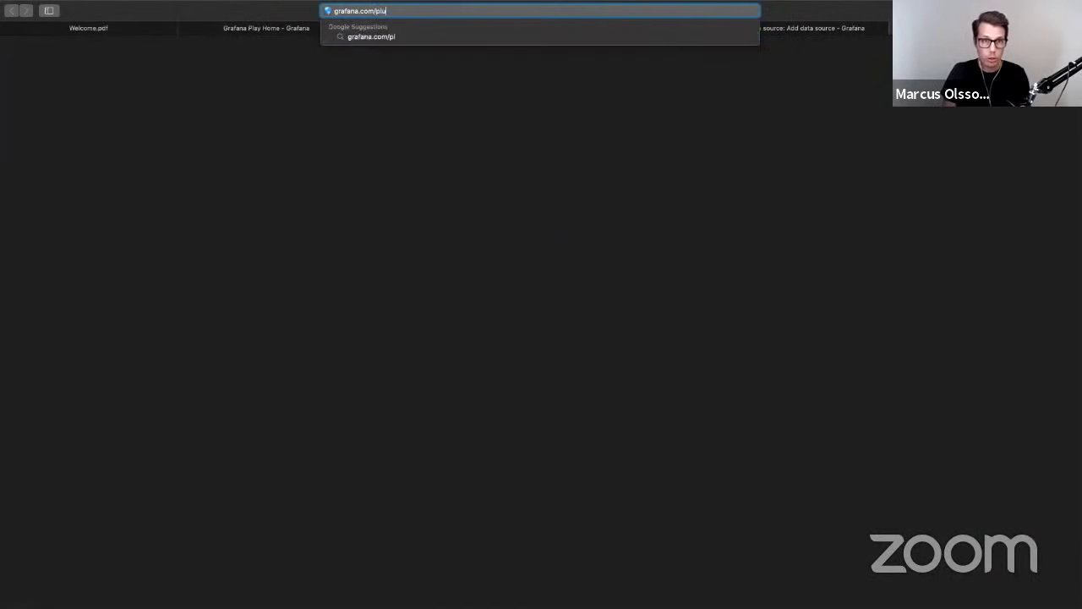
{"action": "type", "text": "gins"}
{"action": "key", "text": "Return"}
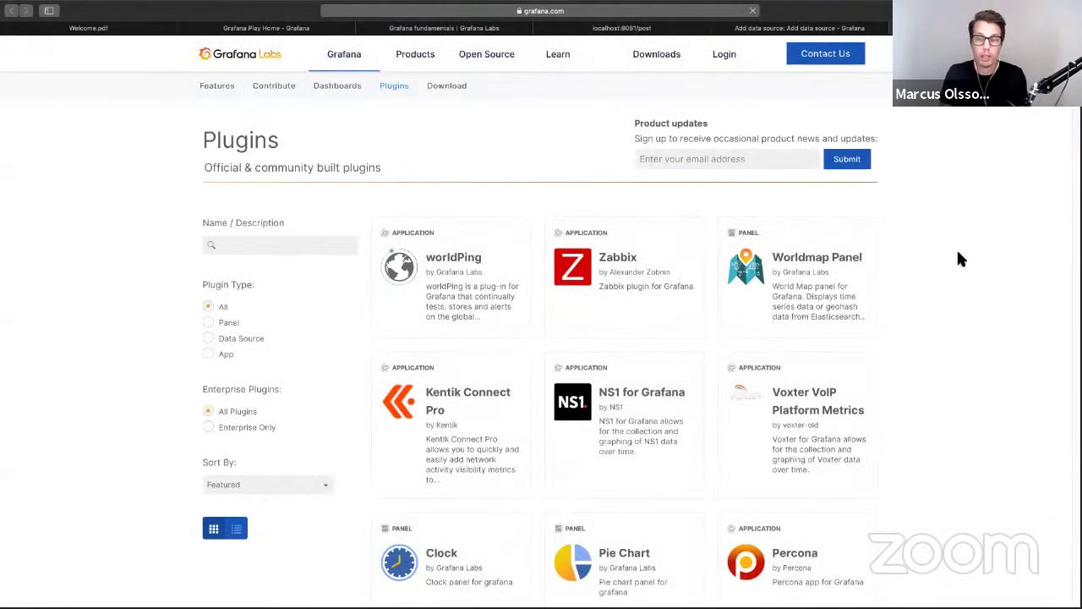
- Examine the official and community plugins in the catalogue, including panels, data sources and applications
{"action": "scroll", "coordinate": [903, 288], "scroll_direction": "down", "scroll_amount": 3}
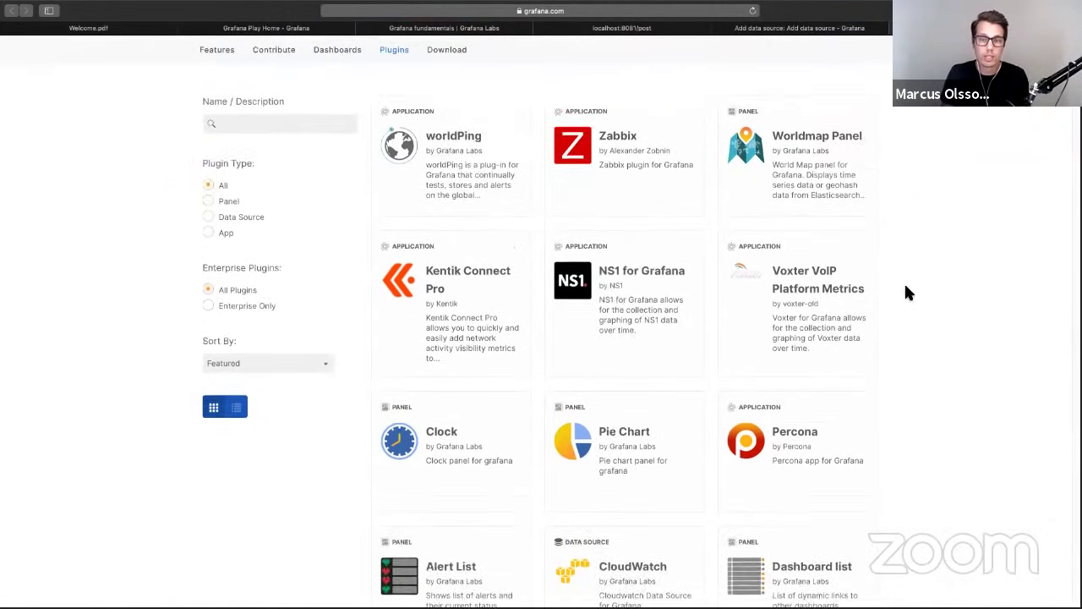
{"action": "scroll", "coordinate": [905, 288], "scroll_direction": "down", "scroll_amount": 6}
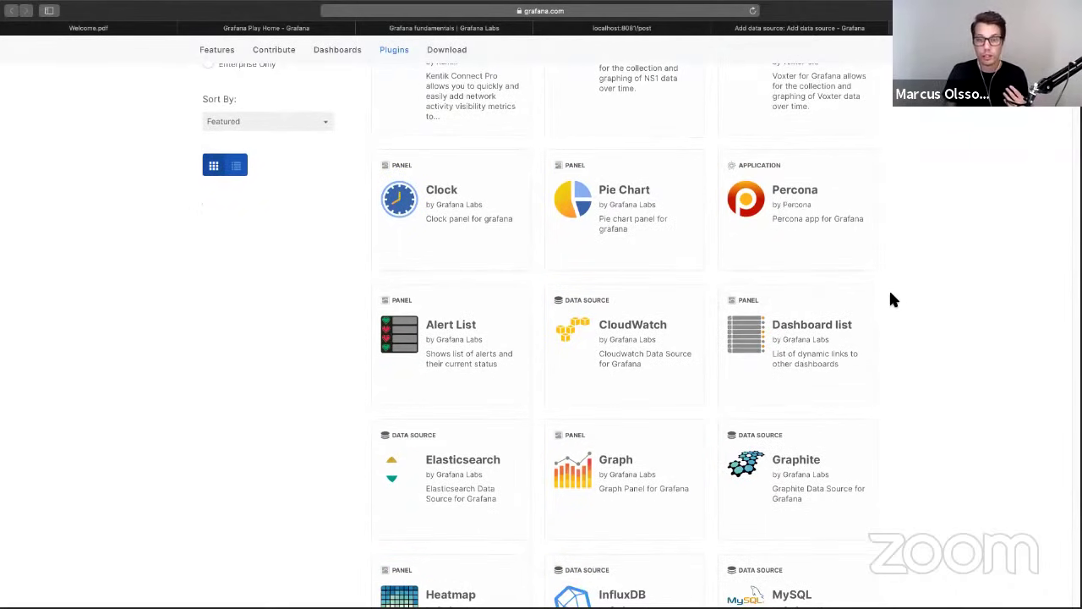
{"action": "scroll", "coordinate": [883, 296], "scroll_direction": "down", "scroll_amount": 4}
{"action": "scroll", "coordinate": [882, 316], "scroll_direction": "down", "scroll_amount": 6}
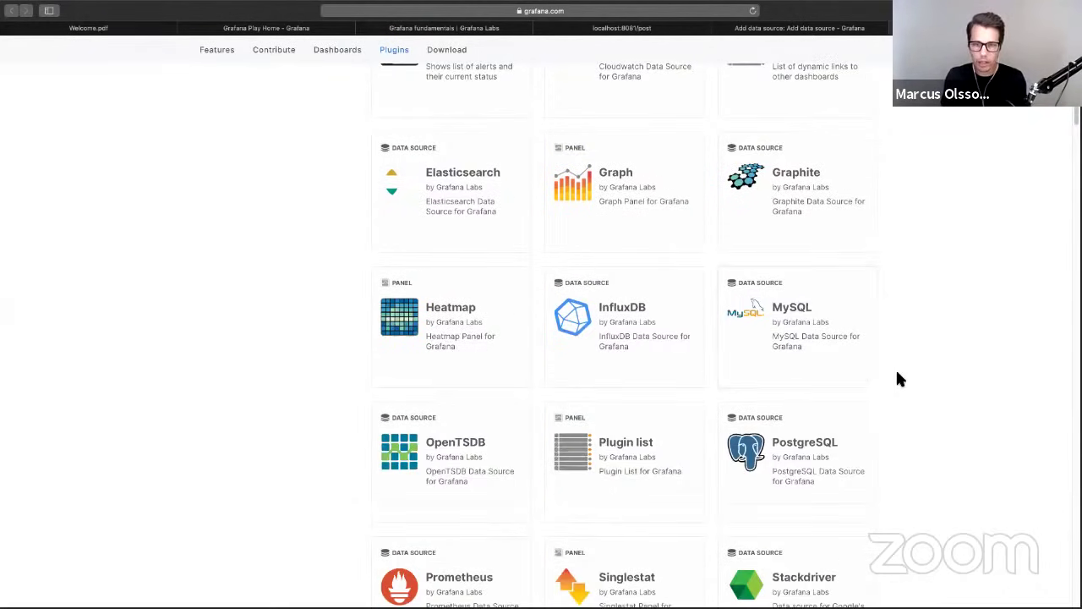
{"action": "scroll", "coordinate": [804, 434], "scroll_direction": "down", "scroll_amount": 9}
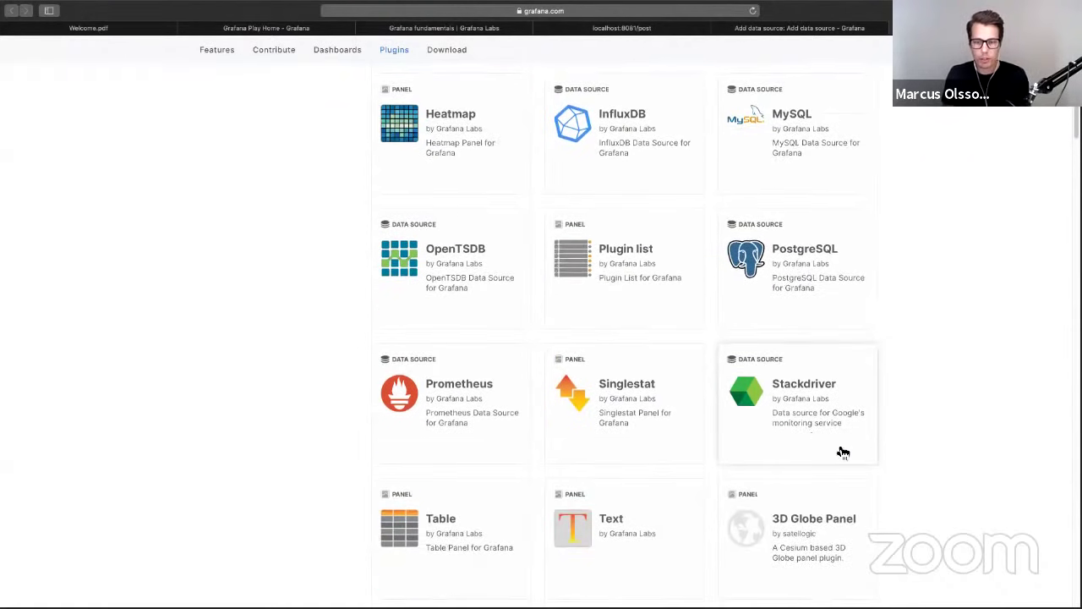
{"action": "scroll", "coordinate": [846, 442], "scroll_direction": "down", "scroll_amount": 1}
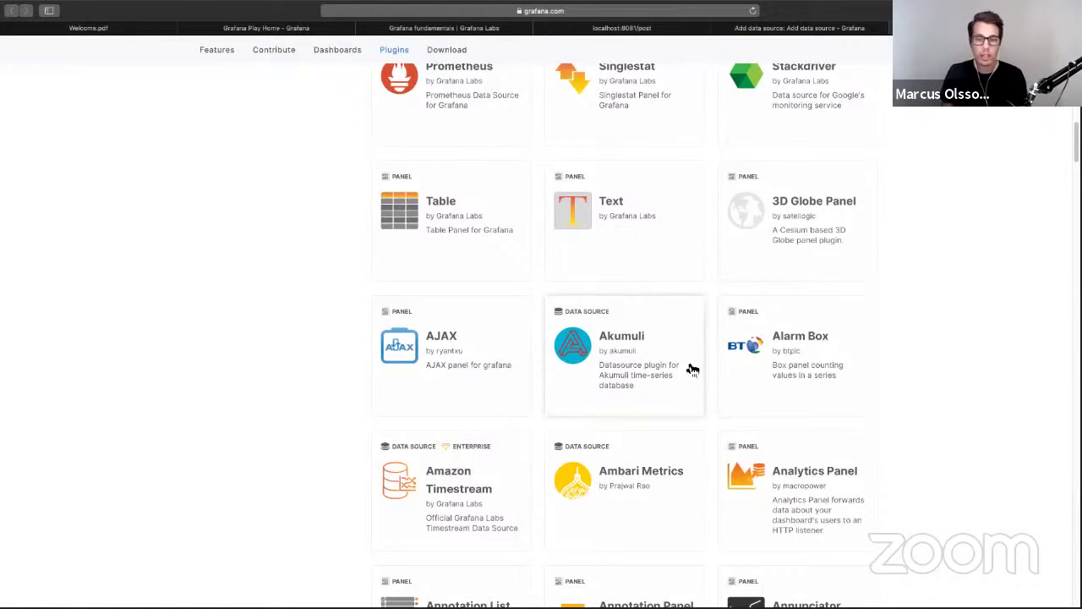
{"action": "scroll", "coordinate": [676, 406], "scroll_direction": "down", "scroll_amount": 1}
{"action": "scroll", "coordinate": [648, 471], "scroll_direction": "up", "scroll_amount": 10}
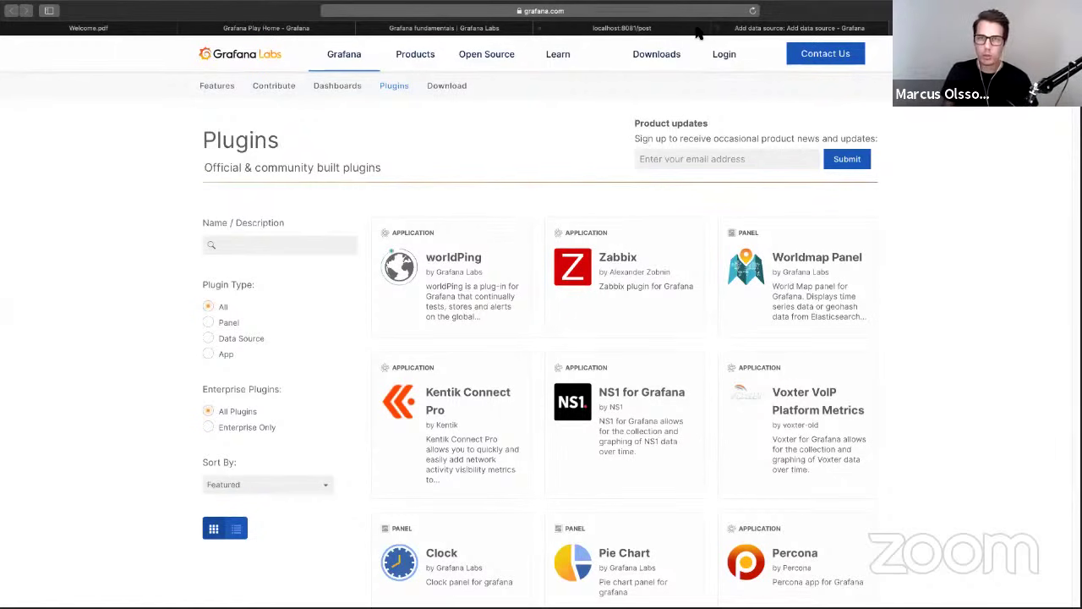
- Go back to adding a data source in Grafana, add MySQL and look through its connection settings
{"action": "left_click", "coordinate": [744, 29]}
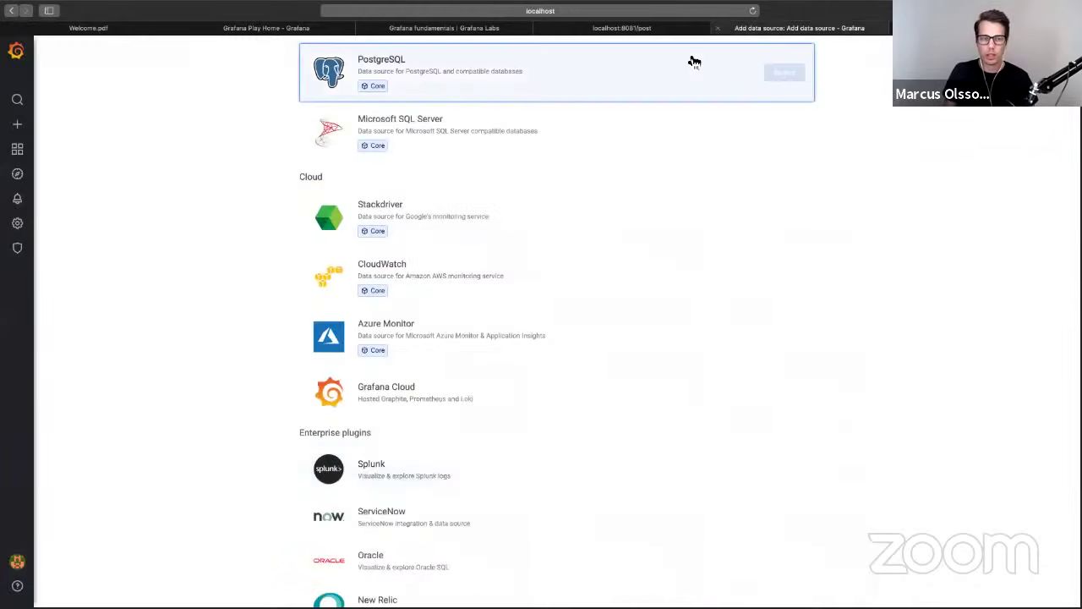
{"action": "scroll", "coordinate": [258, 240], "scroll_direction": "up", "scroll_amount": 10}
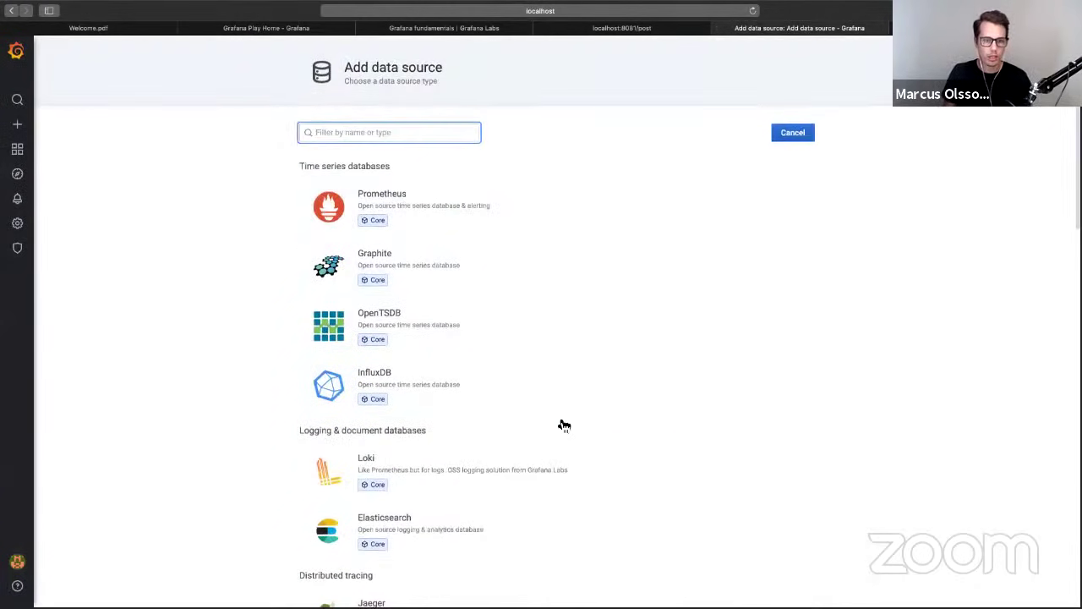
{"action": "scroll", "coordinate": [564, 425], "scroll_direction": "down", "scroll_amount": 5}
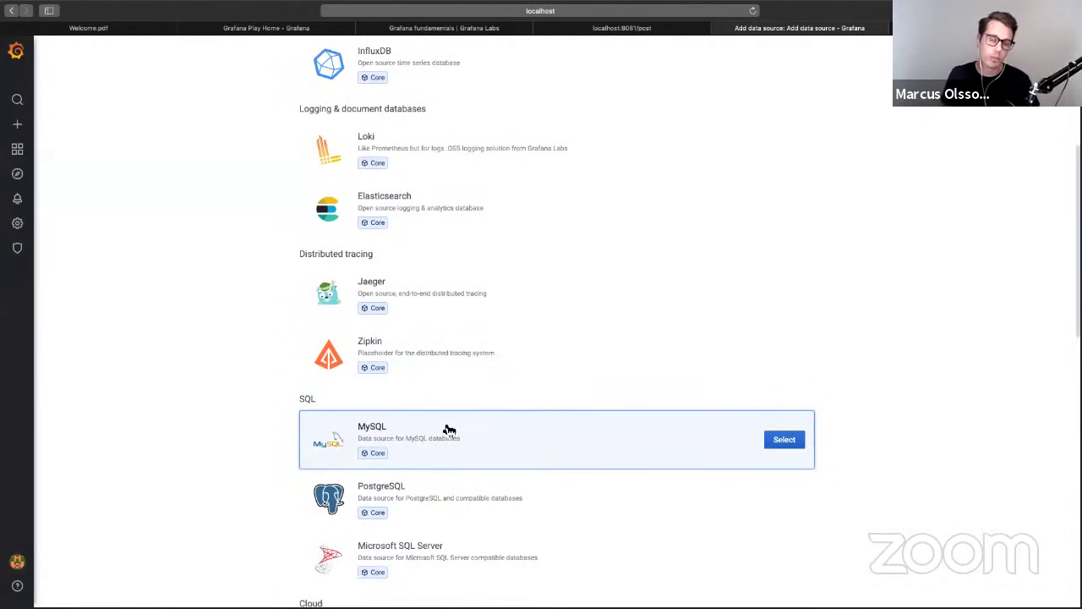
{"action": "left_click", "coordinate": [552, 431]}
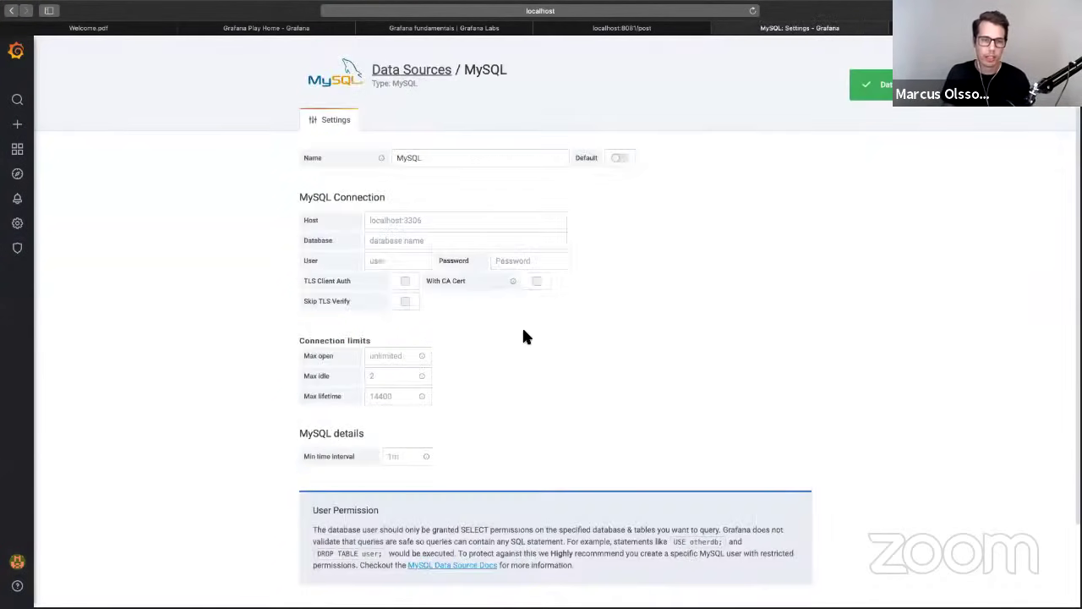
{"action": "left_click", "coordinate": [468, 220]}
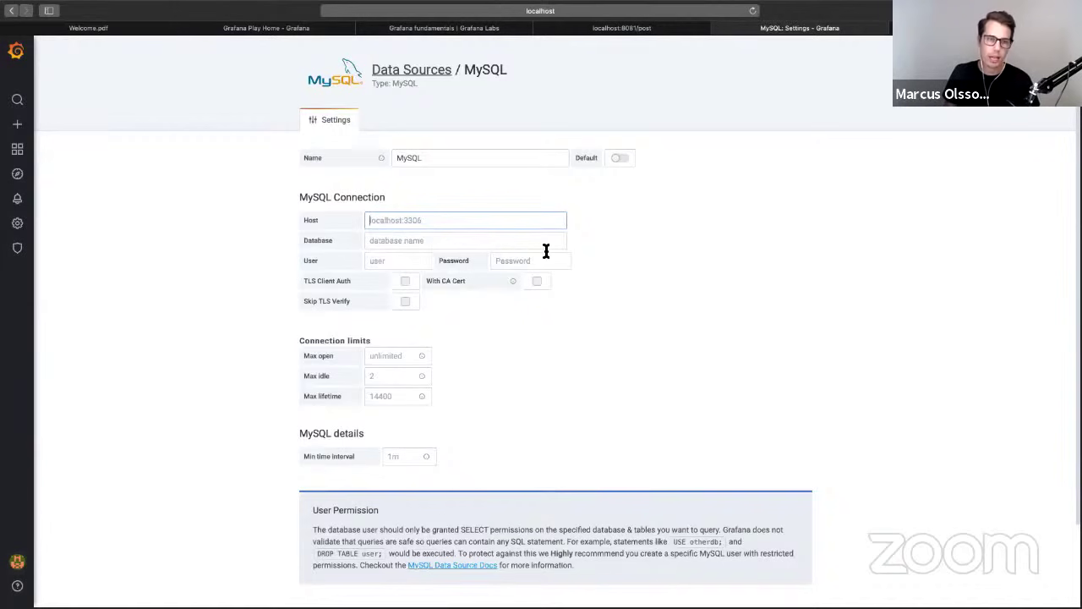
{"action": "scroll", "coordinate": [602, 475], "scroll_direction": "down", "scroll_amount": 1}
{"action": "scroll", "coordinate": [603, 475], "scroll_direction": "down", "scroll_amount": 3}
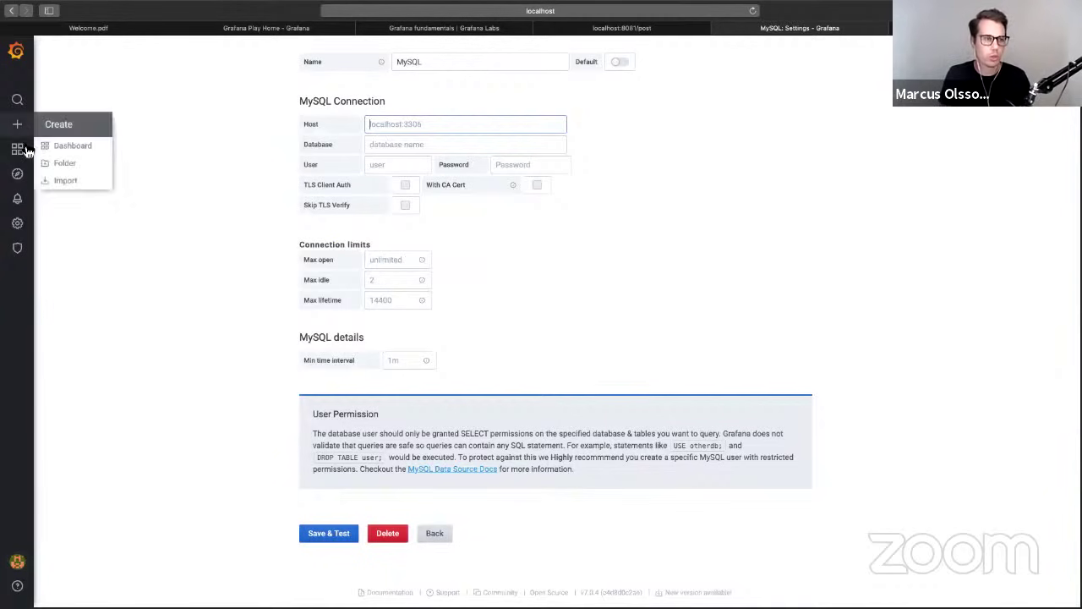
- Reopen the MySQL data source from the data sources configuration, then save it and test its connection
{"action": "mouse_move", "coordinate": [17, 149]}
{"action": "left_click", "coordinate": [58, 198]}
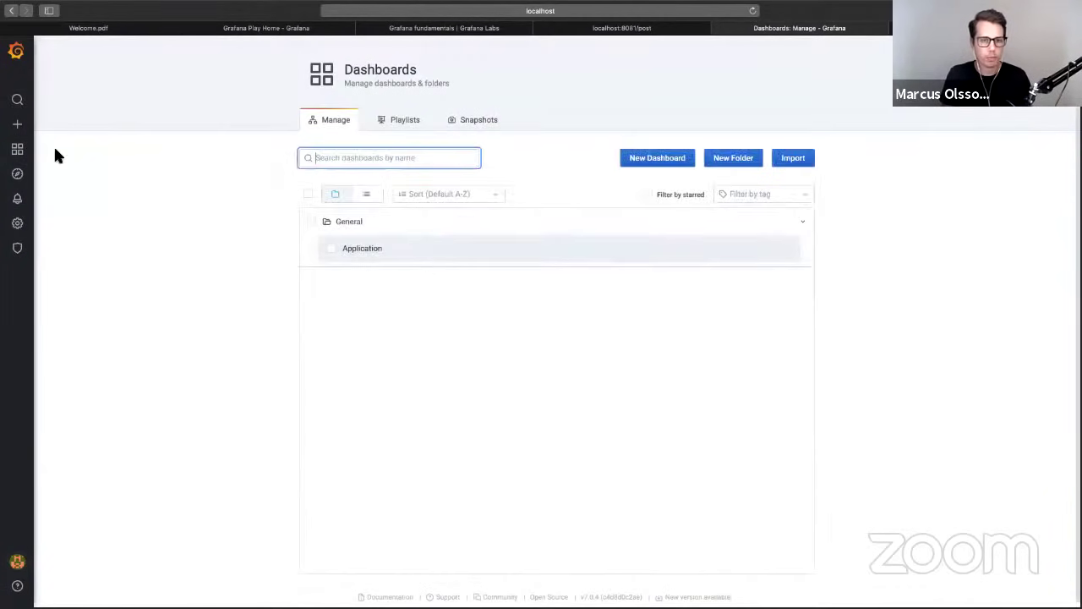
{"action": "mouse_move", "coordinate": [21, 225]}
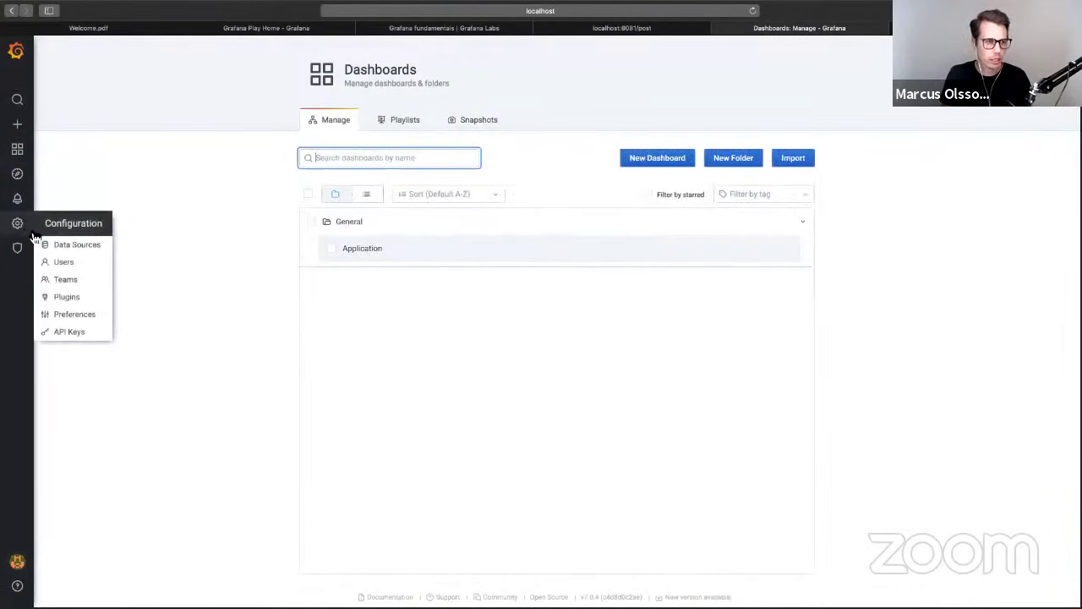
{"action": "left_click", "coordinate": [50, 245]}
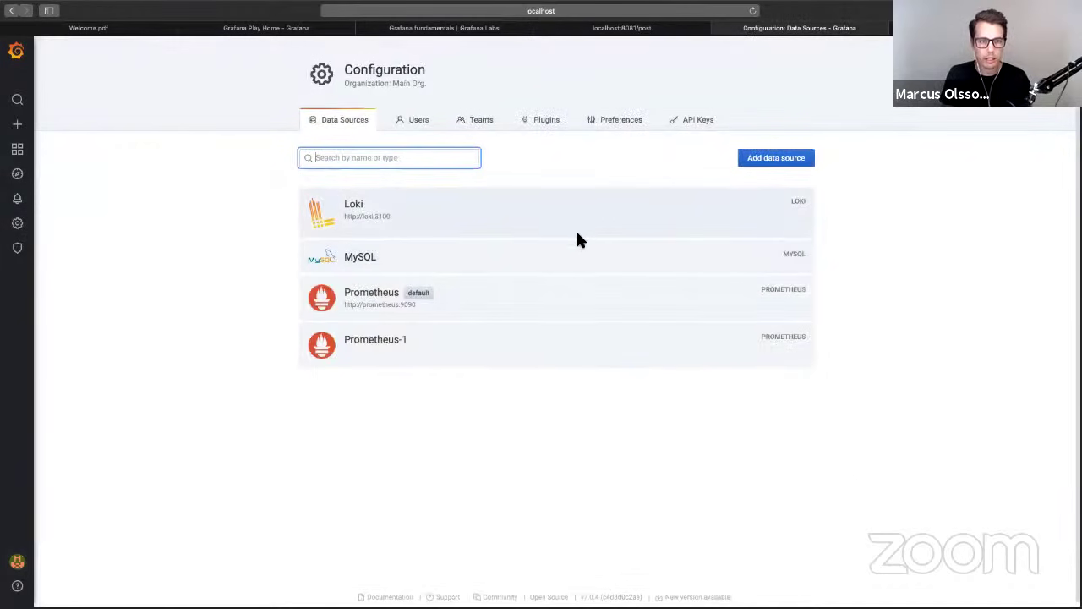
{"action": "left_click", "coordinate": [578, 259]}
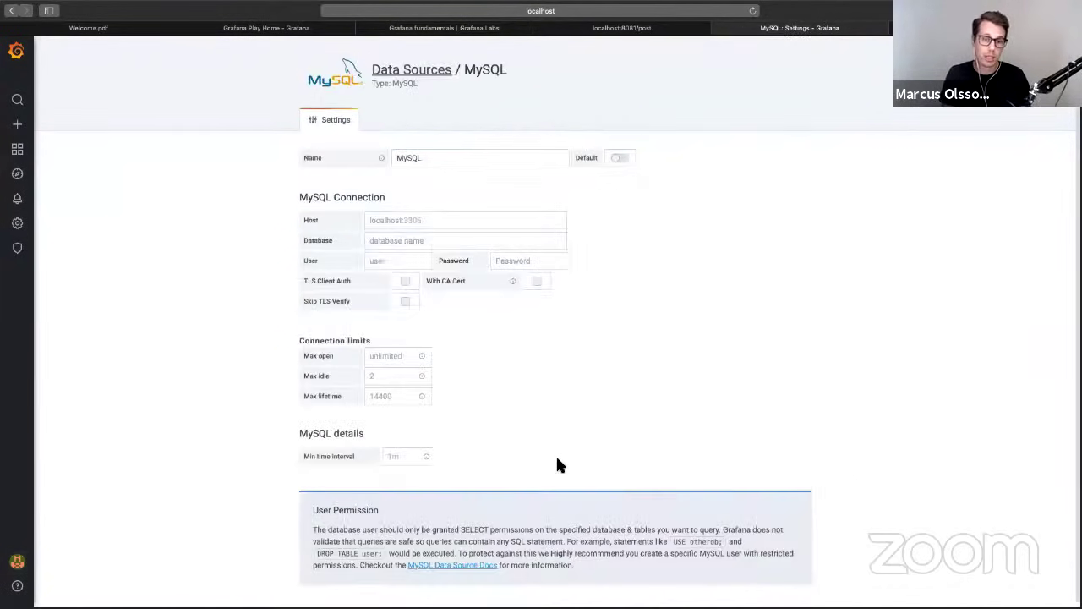
{"action": "scroll", "coordinate": [525, 425], "scroll_direction": "down", "scroll_amount": 2}
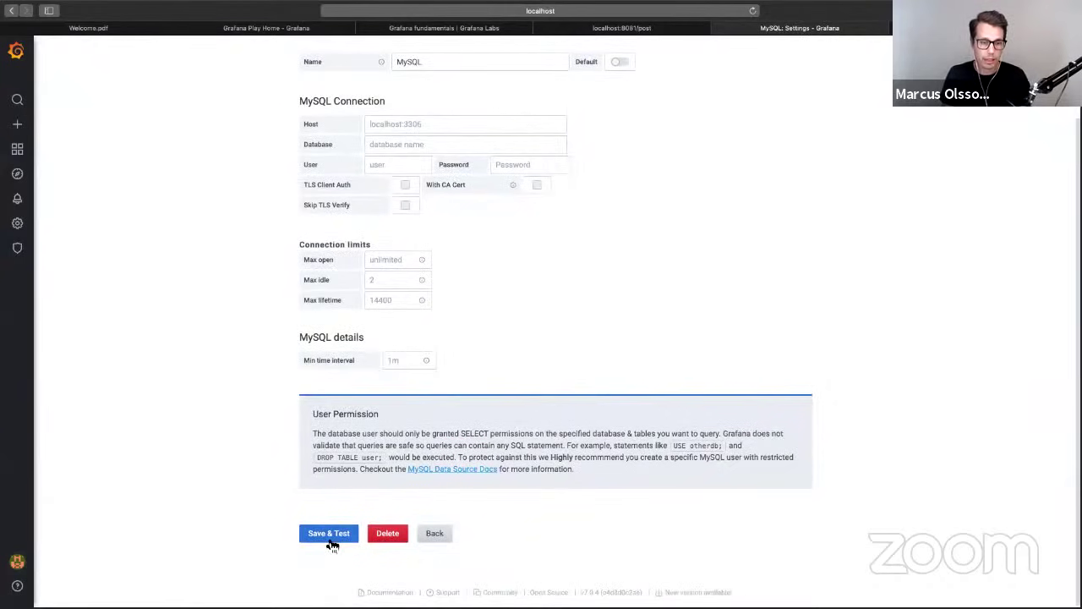
{"action": "left_click", "coordinate": [330, 540]}
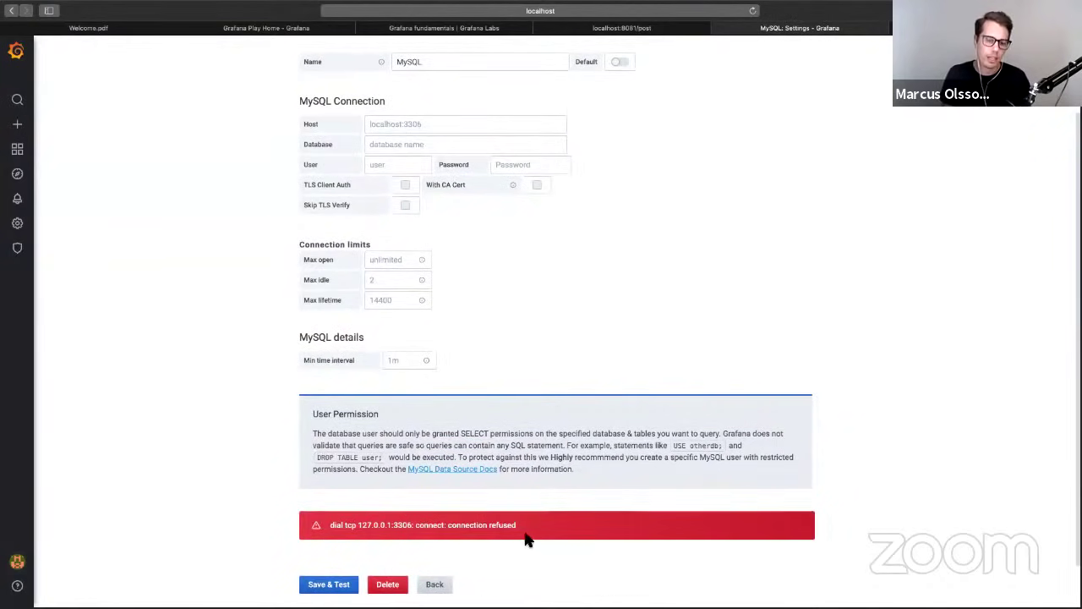
- Open the Application dashboard and add a new panel to it
{"action": "mouse_move", "coordinate": [17, 148]}
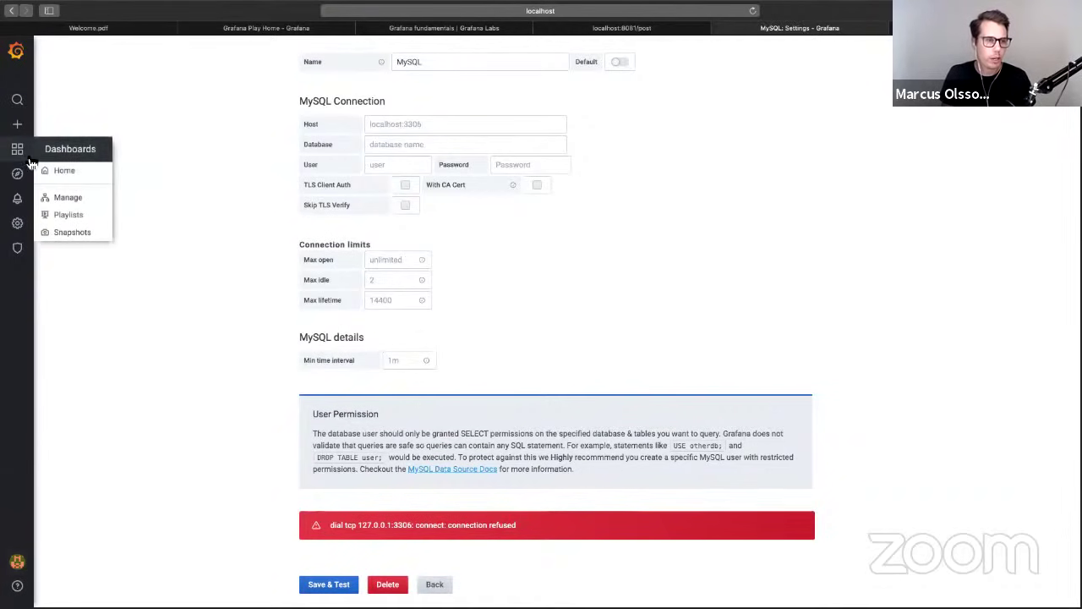
{"action": "left_click", "coordinate": [74, 199]}
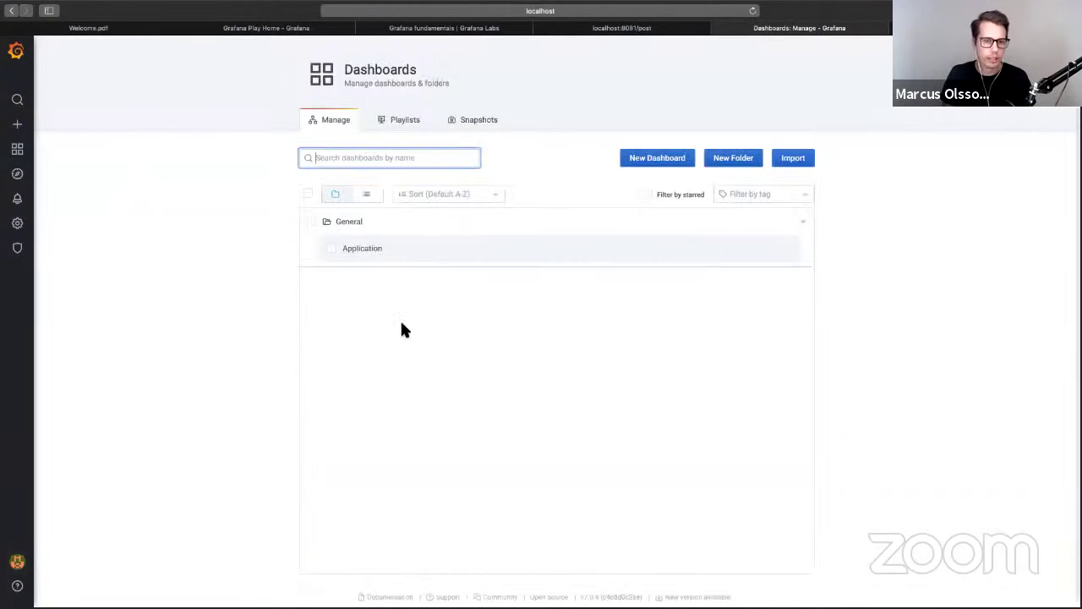
{"action": "left_click", "coordinate": [430, 249]}
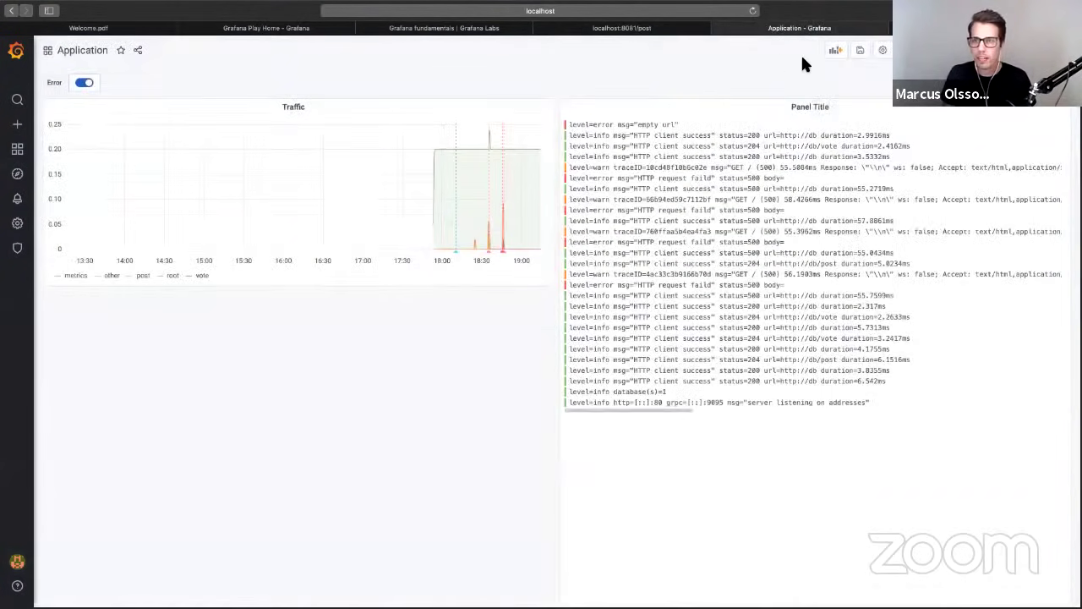
{"action": "left_click", "coordinate": [834, 50]}
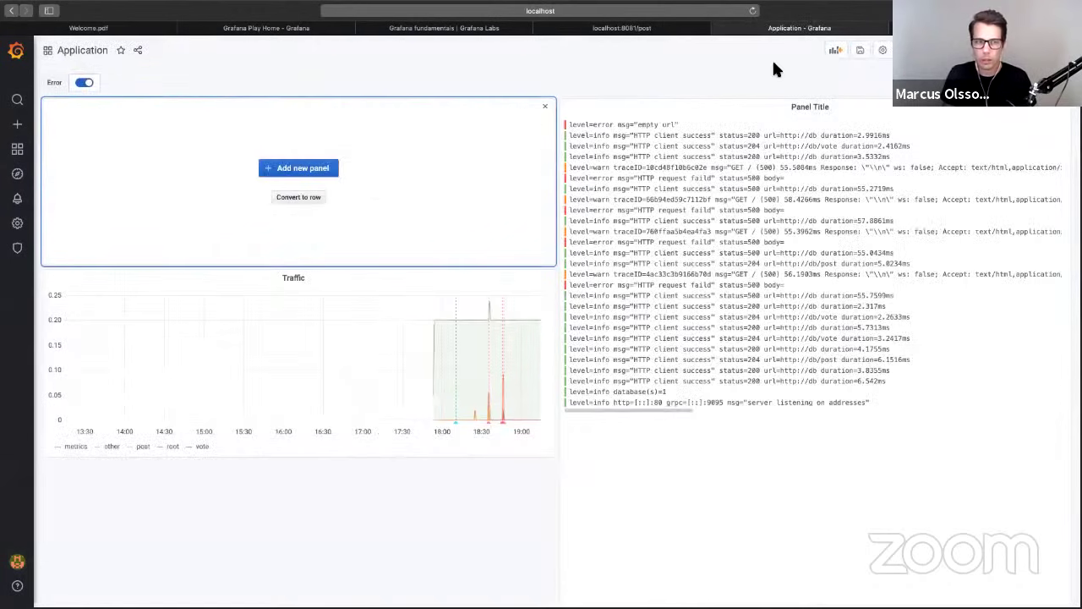
{"action": "left_click", "coordinate": [306, 168]}
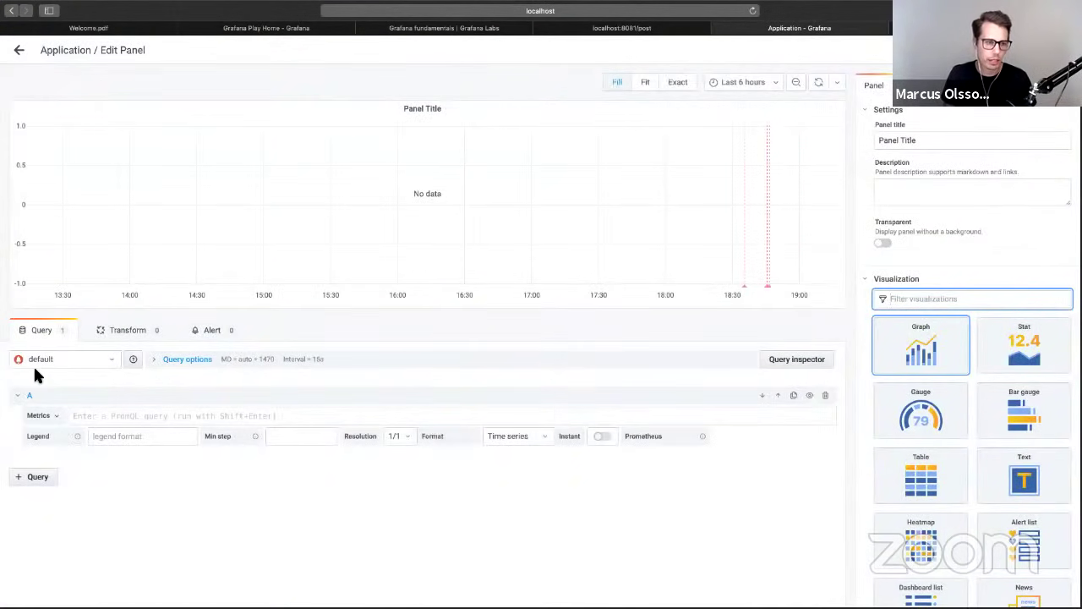
- Set the new panel's data source to MySQL, switch its query to raw SQL editing and return to the dashboard
{"action": "left_click", "coordinate": [55, 353]}
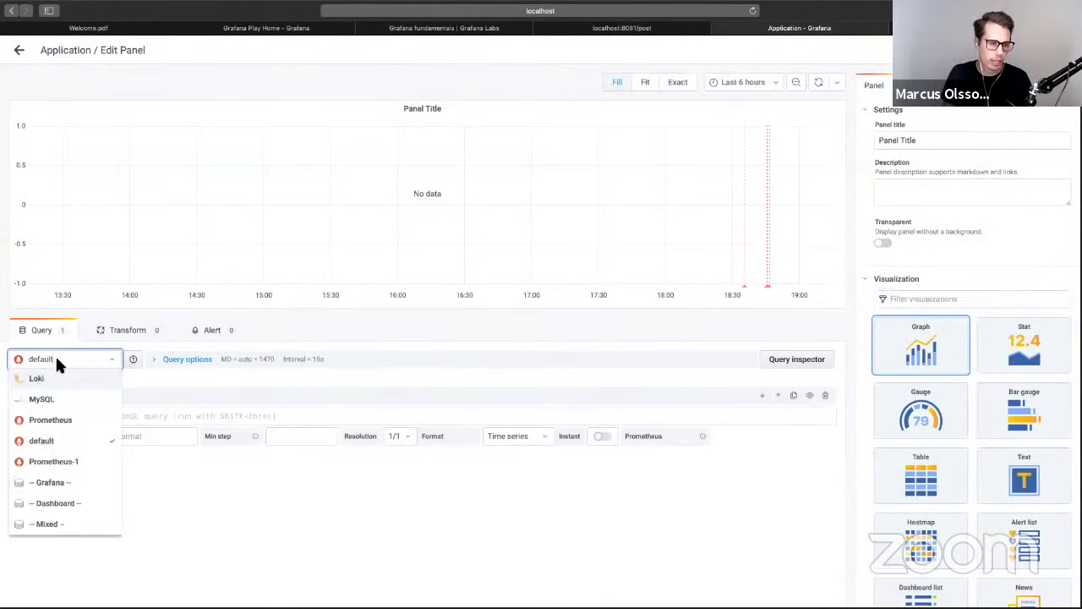
{"action": "left_click", "coordinate": [61, 400]}
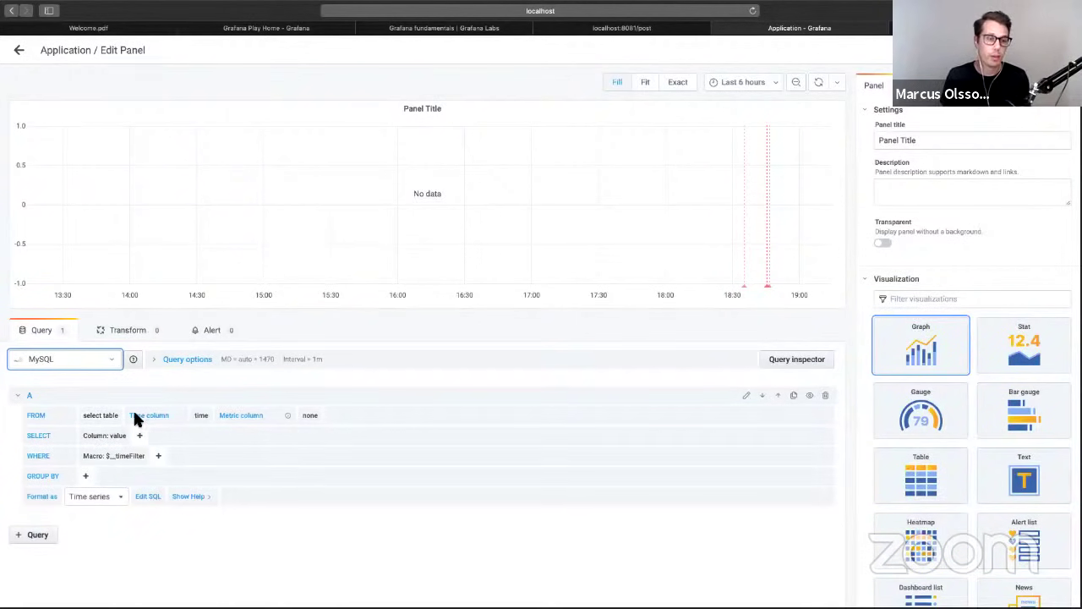
{"action": "left_click", "coordinate": [149, 501]}
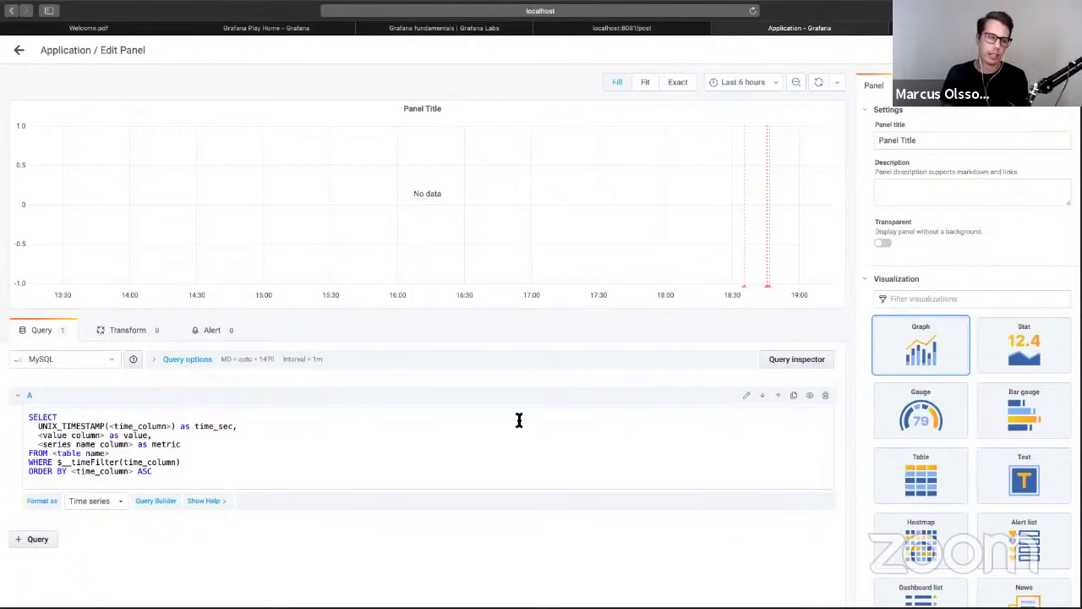
{"action": "left_click", "coordinate": [21, 51]}
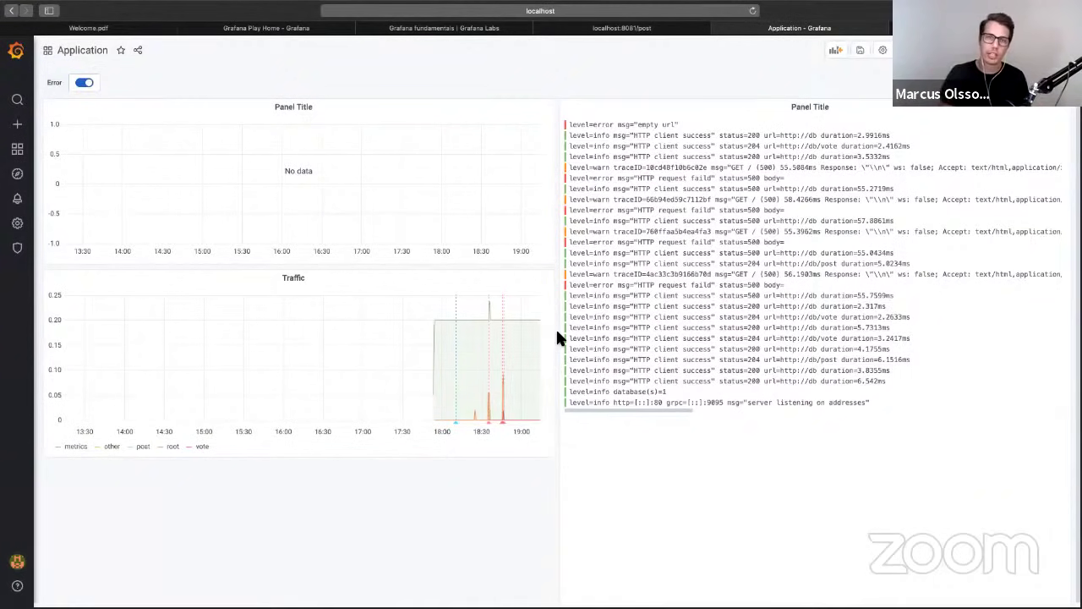
- Start a new dashboard variable named "service" in the Application dashboard's settings
{"action": "left_click", "coordinate": [883, 50]}
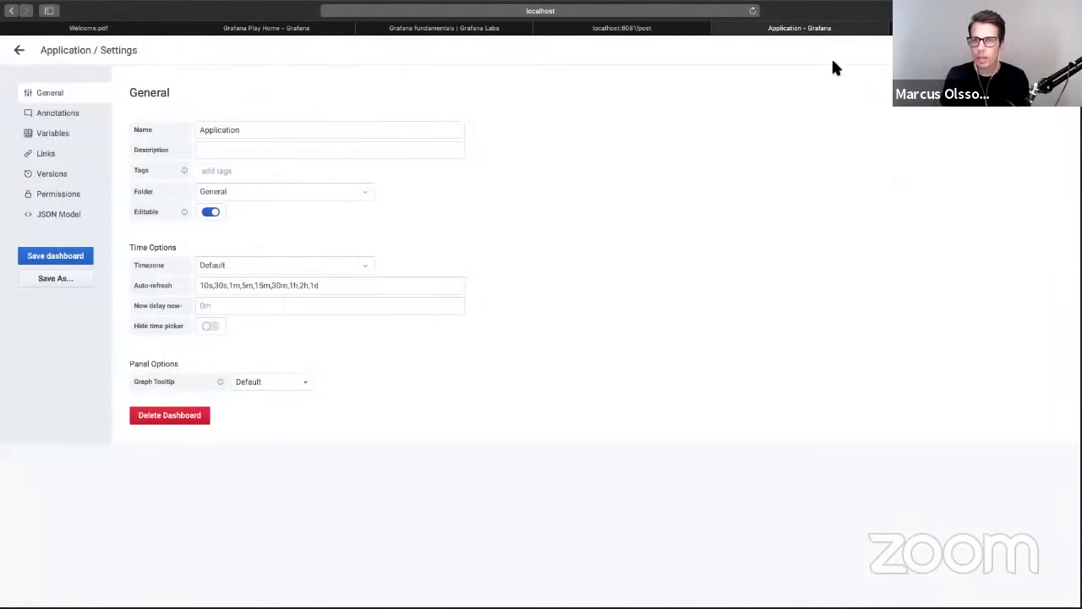
{"action": "left_click", "coordinate": [63, 133]}
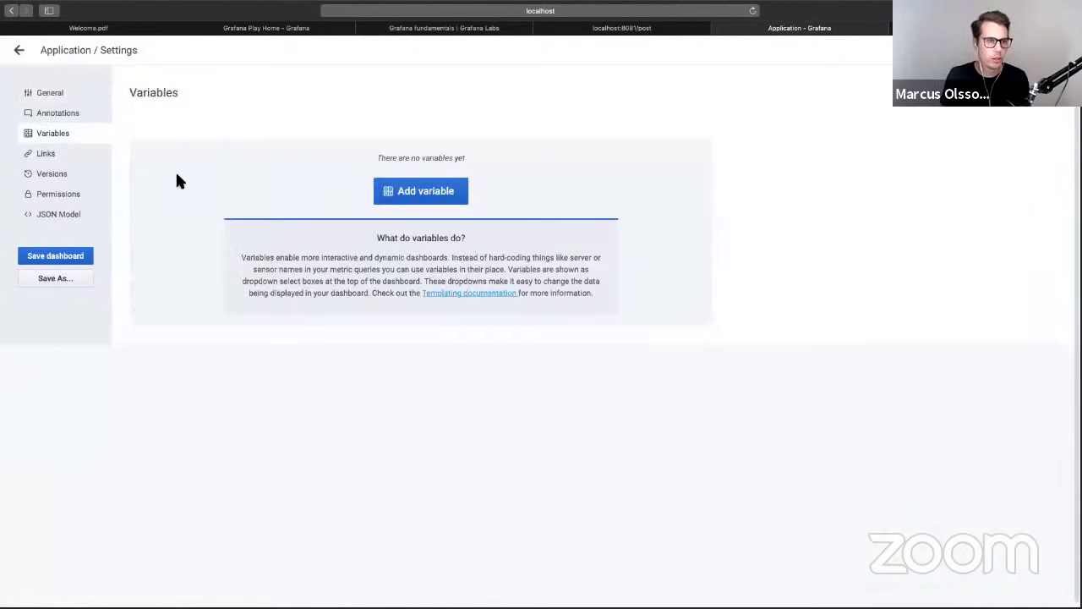
{"action": "left_click", "coordinate": [446, 201]}
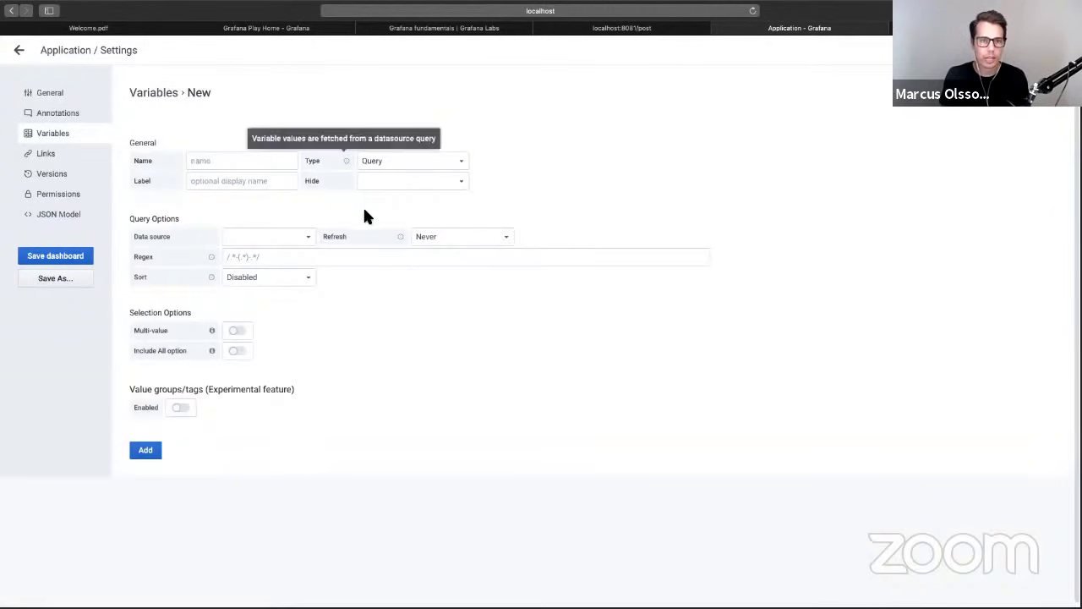
{"action": "left_click", "coordinate": [254, 166]}
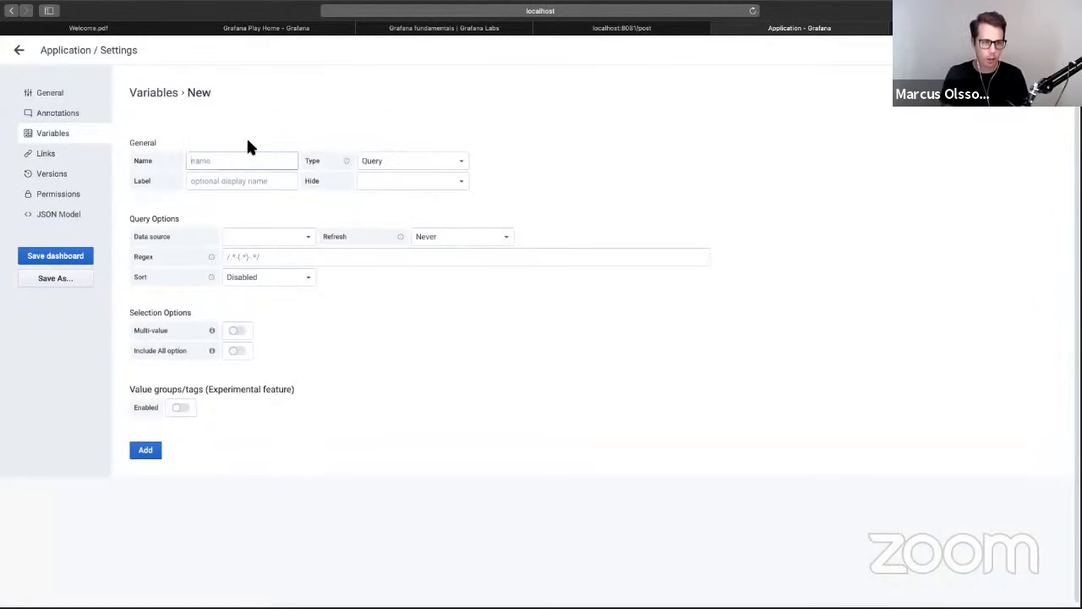
{"action": "type", "text": "service"}
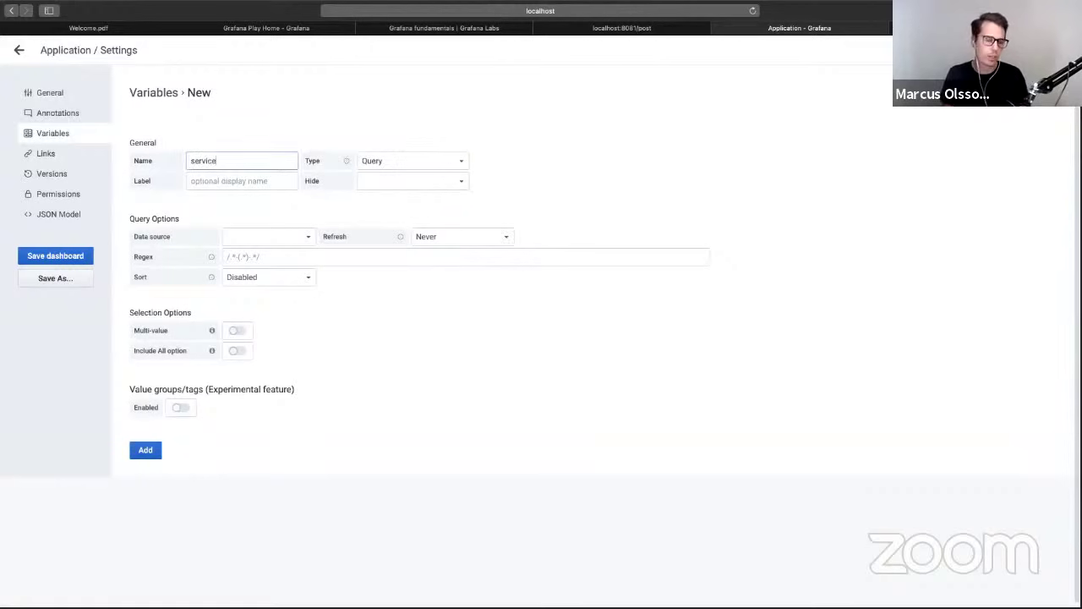
{"action": "left_click", "coordinate": [374, 160]}
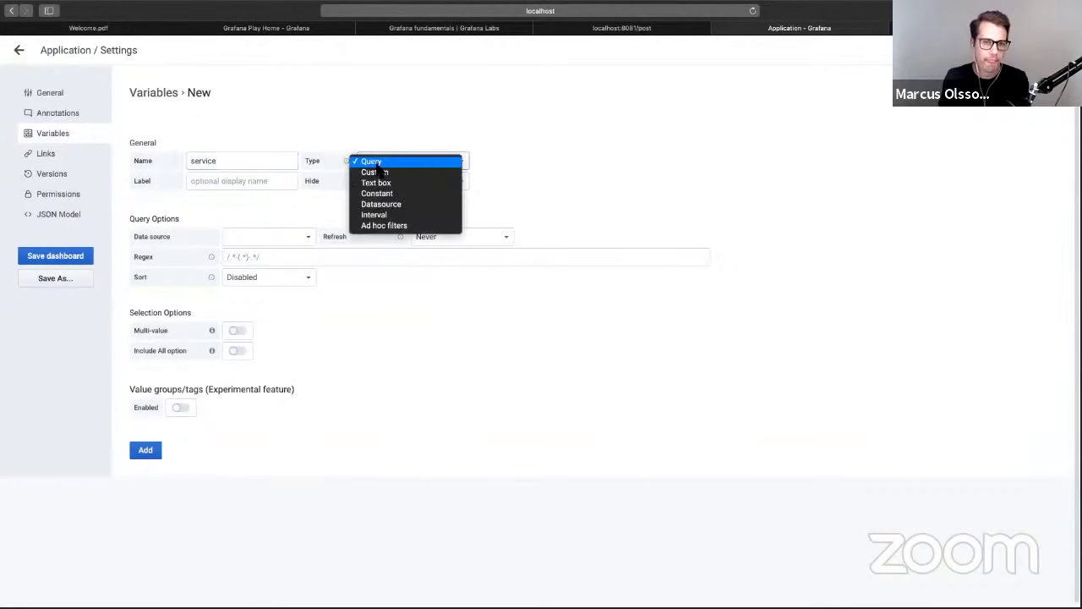
{"action": "left_click", "coordinate": [412, 195]}
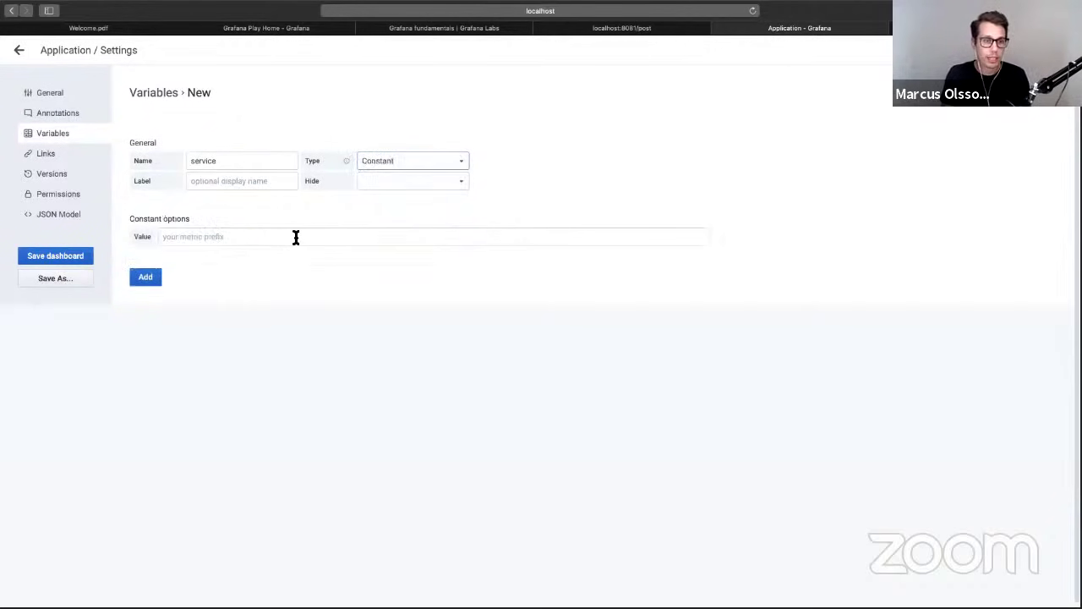
{"action": "left_click", "coordinate": [297, 235]}
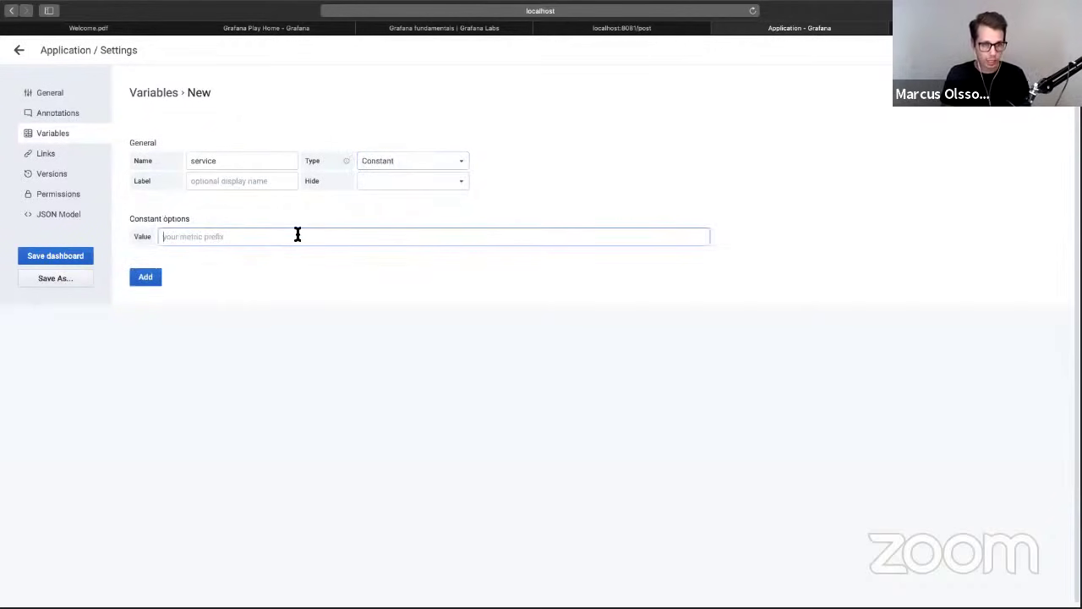
- Try to define the service variable as Custom with the values "auth-api, billing-api", and return to the dashboard
{"action": "left_click", "coordinate": [379, 160]}
{"action": "left_click", "coordinate": [384, 139]}
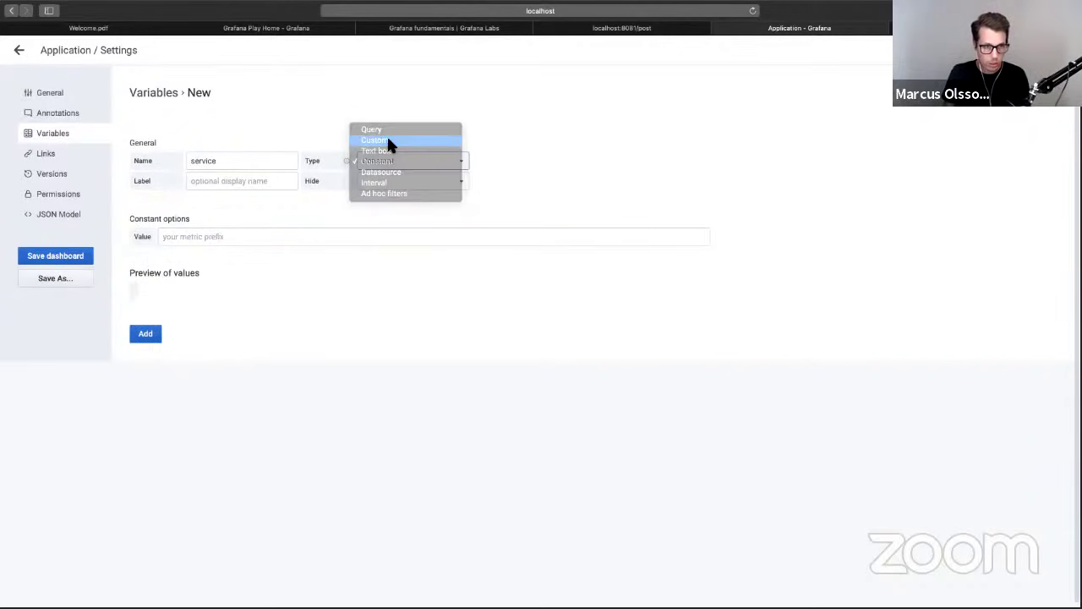
{"action": "left_click", "coordinate": [345, 243]}
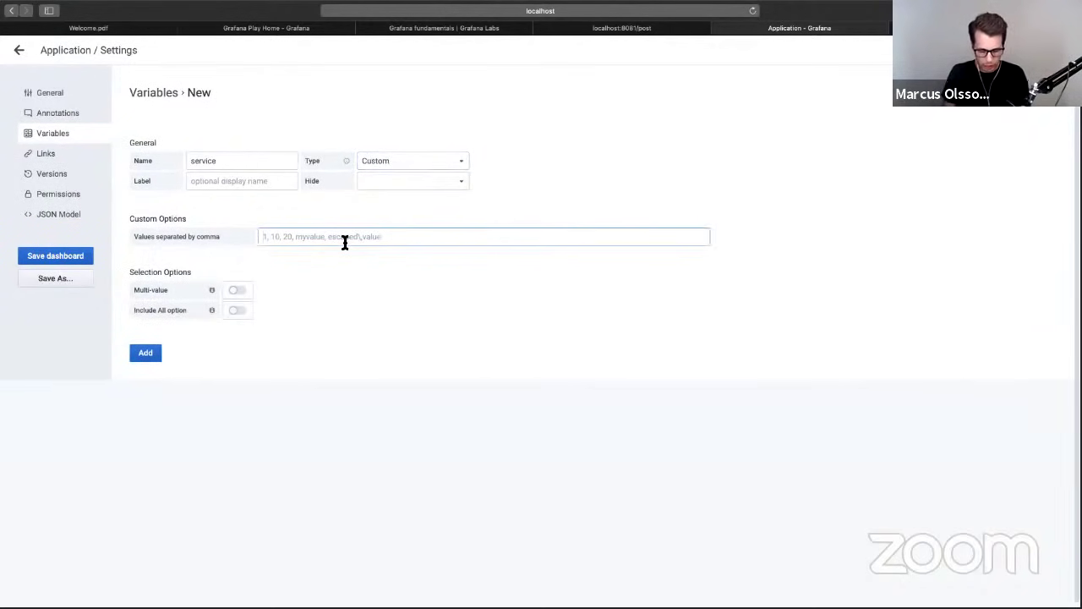
{"action": "type", "text": "auth-api, "}
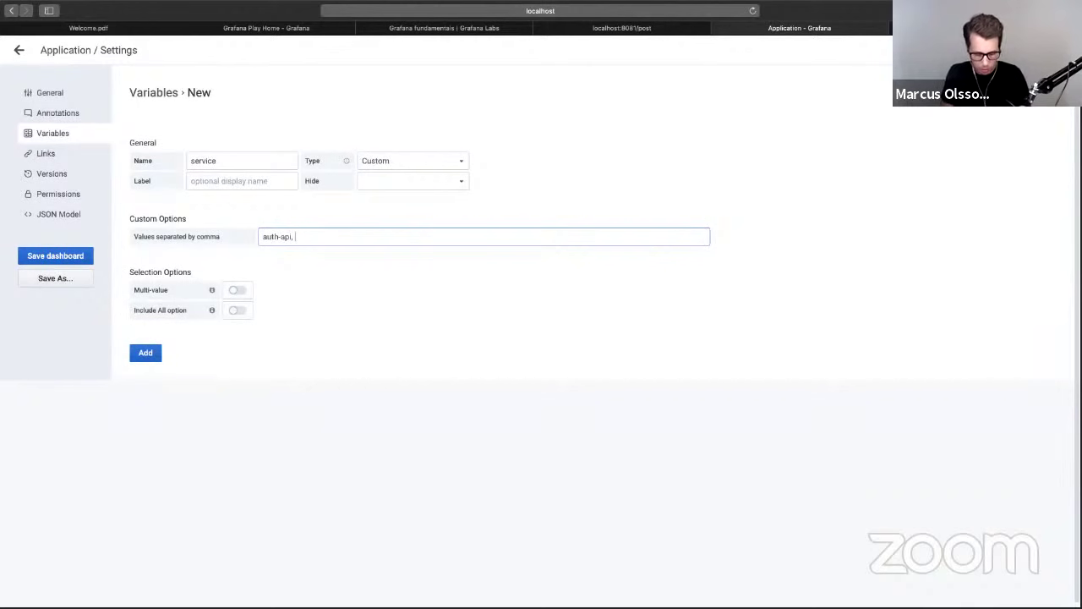
{"action": "type", "text": "billing-api"}
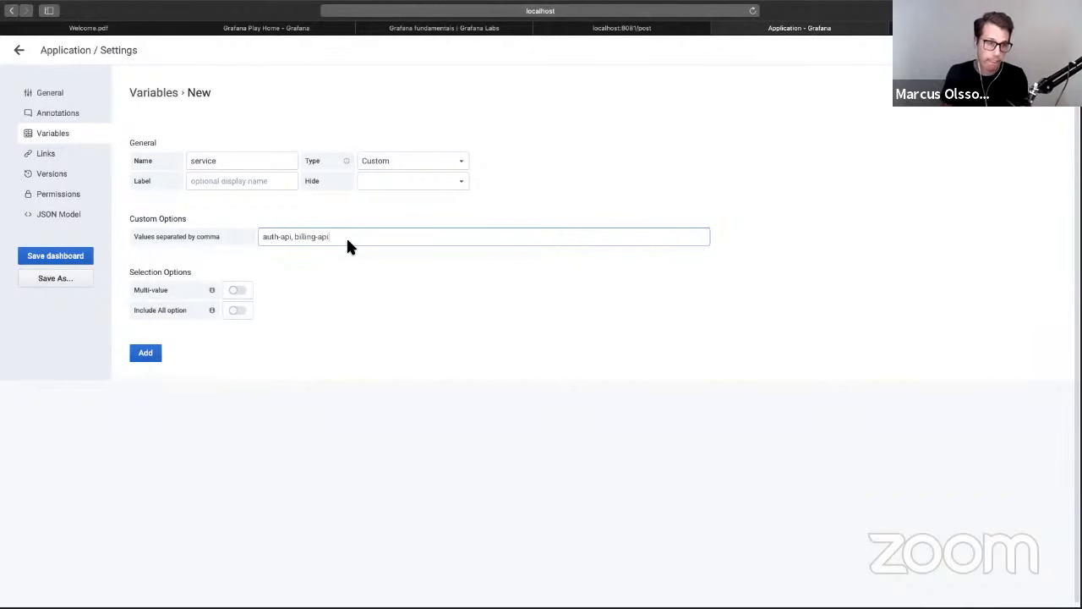
{"action": "left_click", "coordinate": [159, 365]}
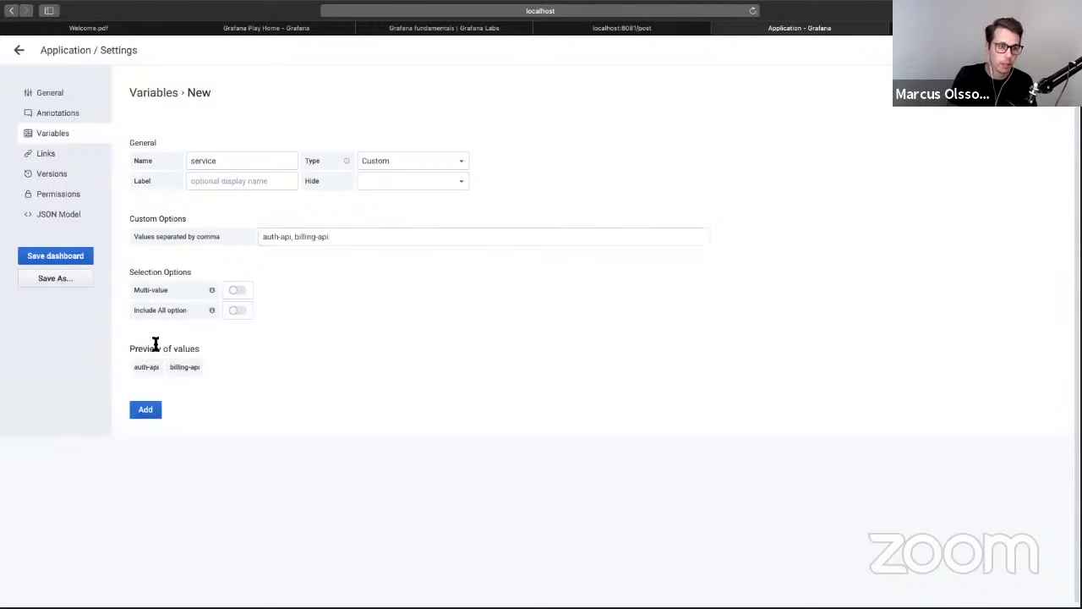
{"action": "left_click", "coordinate": [19, 51]}
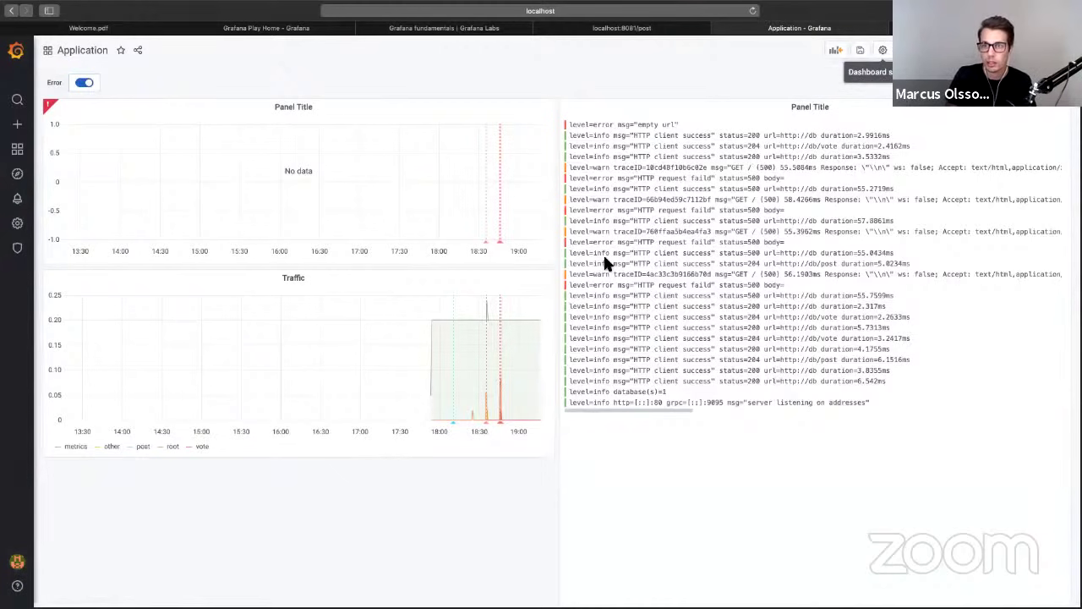
- Reopen the variables in the dashboard settings and start a new Custom variable named "service"
{"action": "left_click", "coordinate": [883, 50]}
{"action": "left_click", "coordinate": [66, 135]}
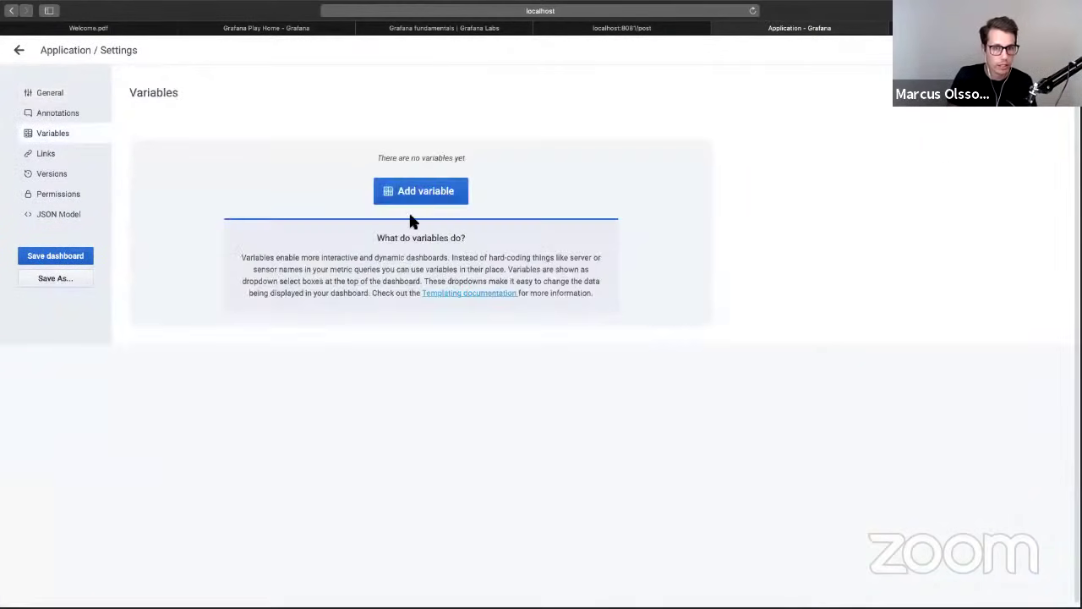
{"action": "left_click", "coordinate": [421, 191]}
{"action": "left_click", "coordinate": [369, 160]}
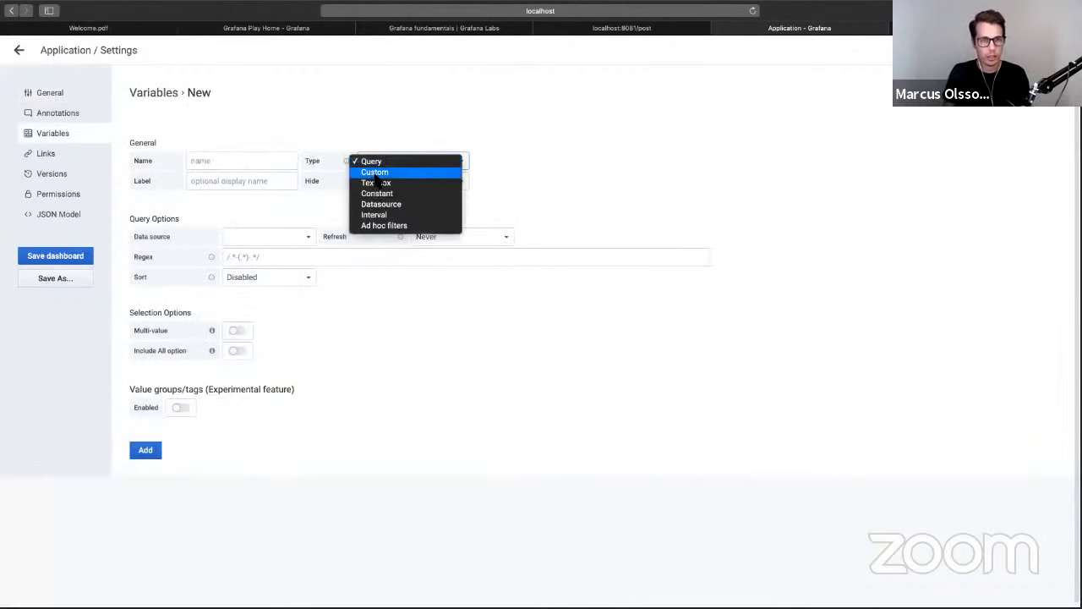
{"action": "left_click", "coordinate": [378, 161]}
{"action": "left_click", "coordinate": [375, 167]}
{"action": "left_click", "coordinate": [374, 174]}
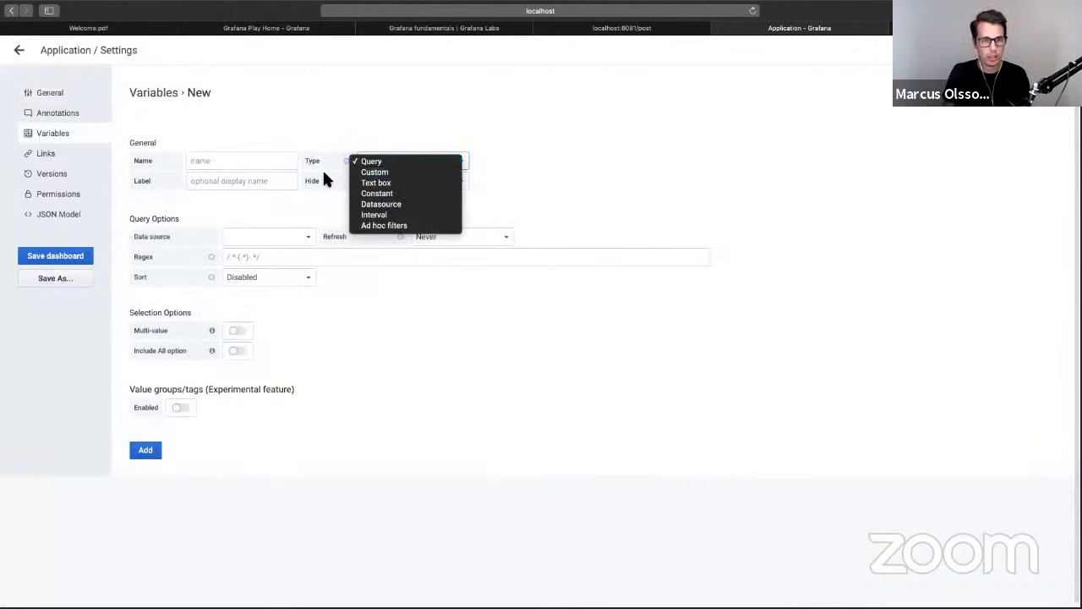
{"action": "left_click", "coordinate": [229, 162]}
{"action": "type", "text": "service"}
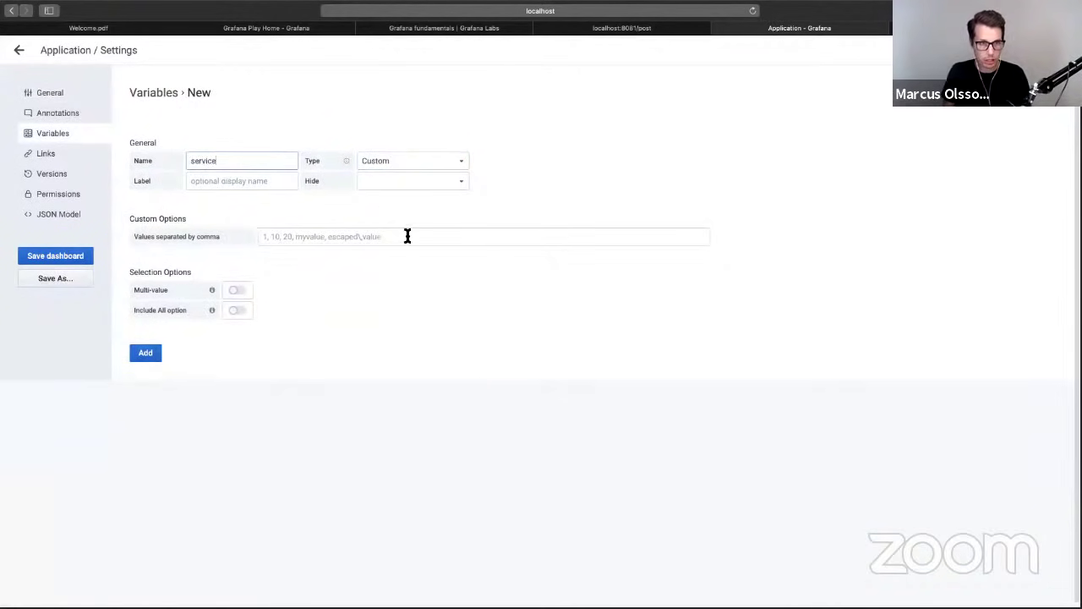
- Enter "auth, billing" as the service variable's values and save the dashboard as Application Copy
{"action": "left_click", "coordinate": [407, 236]}
{"action": "type", "text": "auth"}
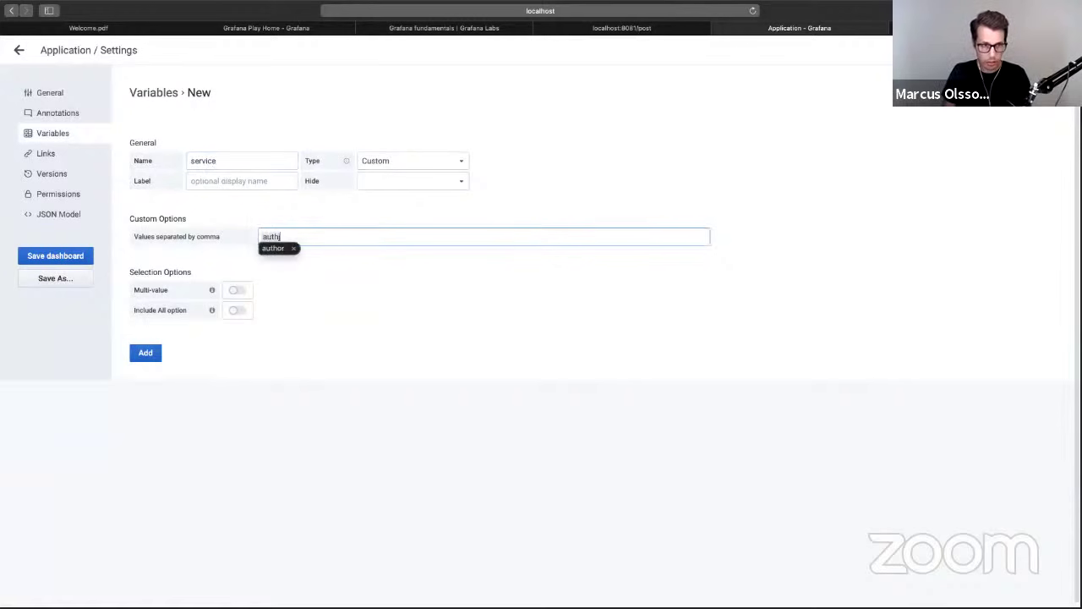
{"action": "type", "text": ", billing"}
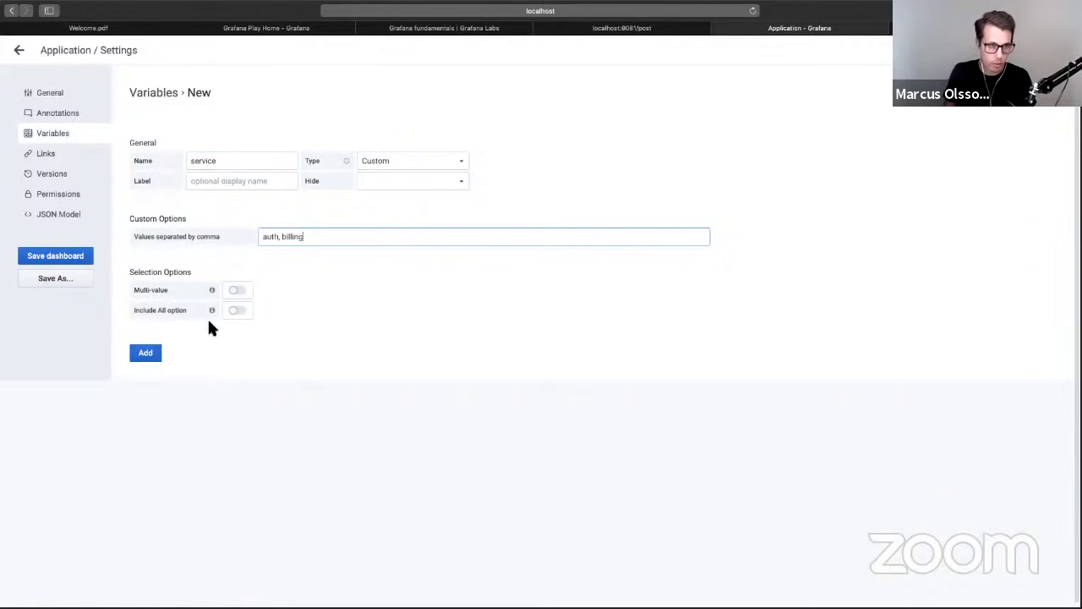
{"action": "left_click", "coordinate": [160, 361]}
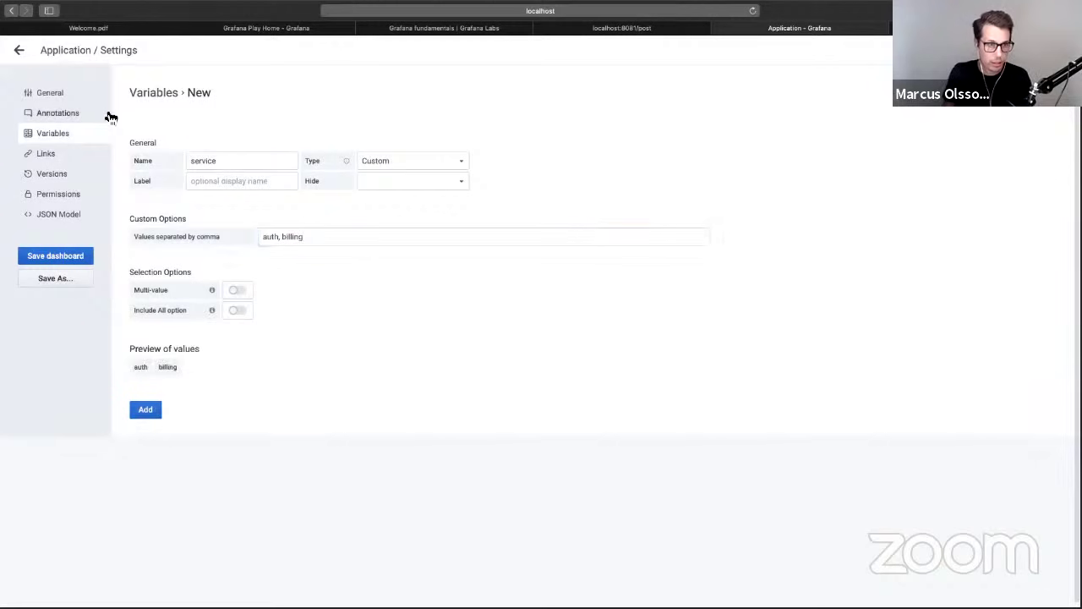
{"action": "left_click", "coordinate": [60, 278]}
{"action": "left_click", "coordinate": [436, 251]}
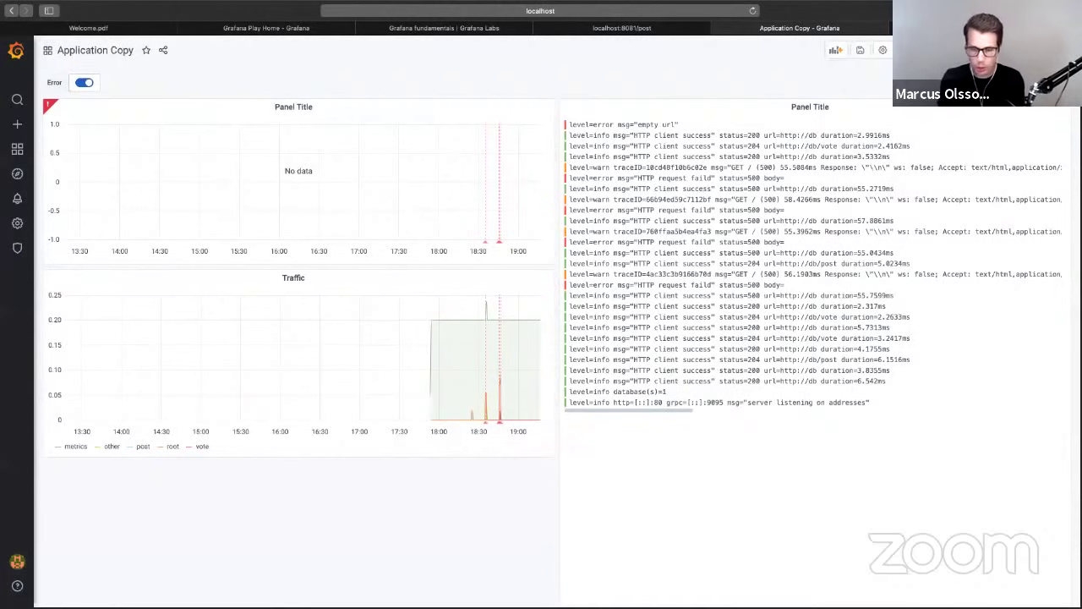
- Open the empty panel above Traffic for editing and set its data source to Prometheus
{"action": "left_click", "coordinate": [317, 200]}
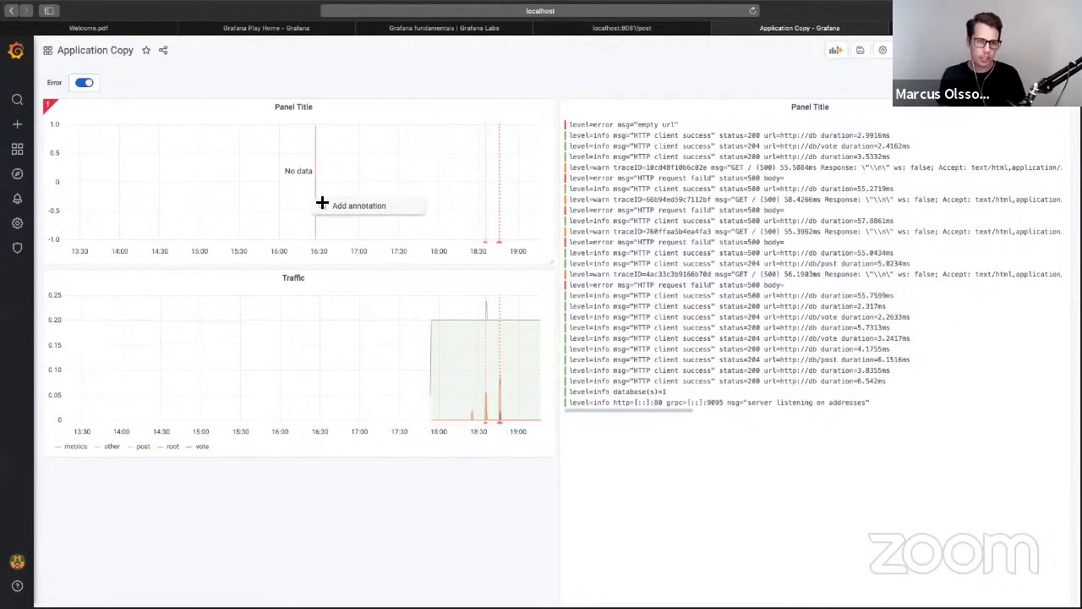
{"action": "left_click", "coordinate": [380, 117]}
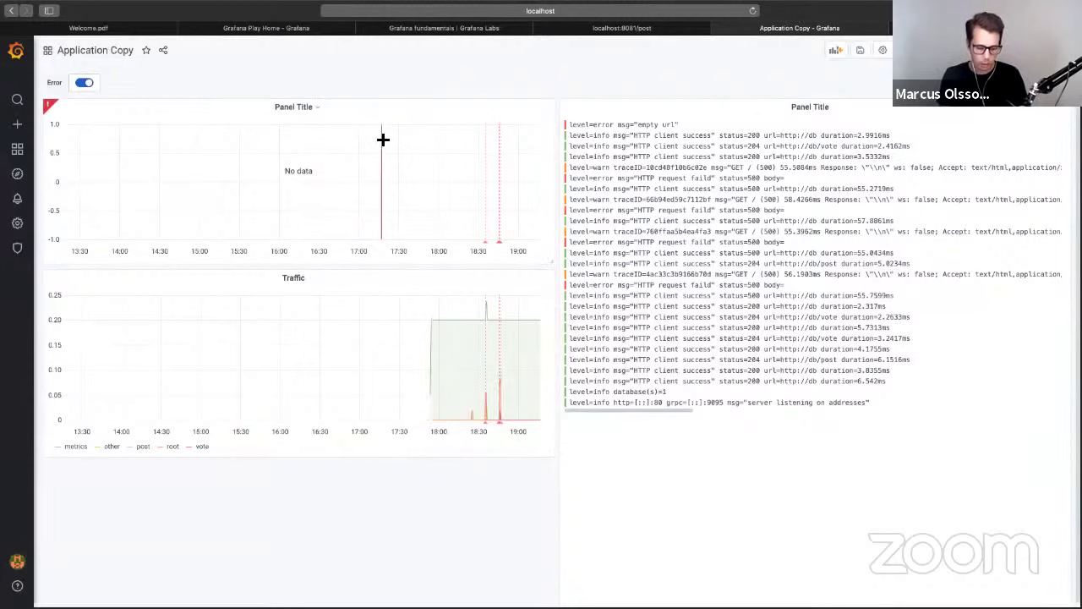
{"action": "key", "text": "e"}
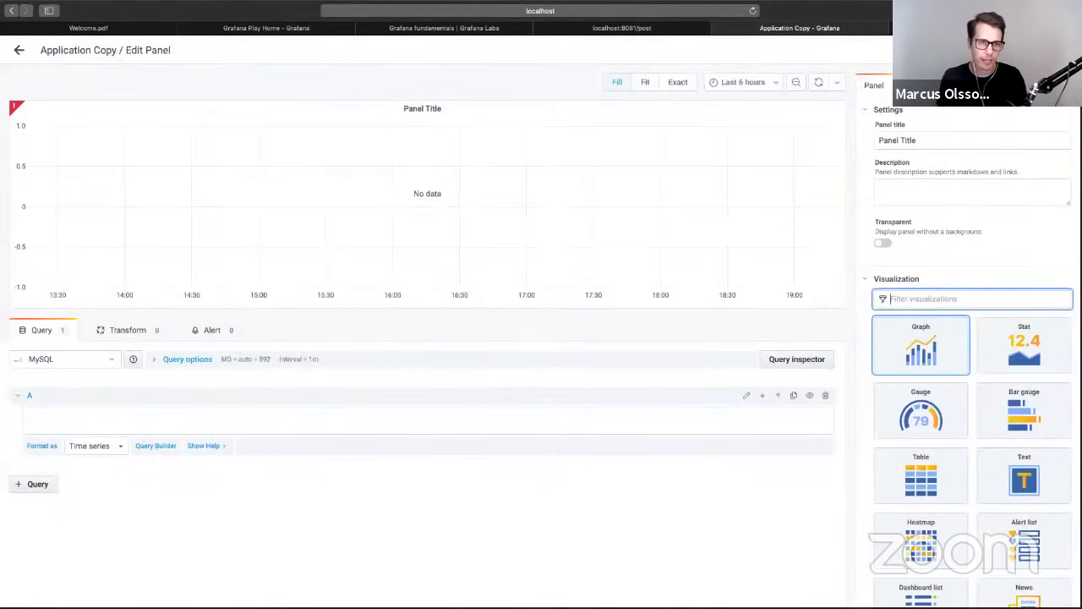
{"action": "left_click", "coordinate": [99, 358]}
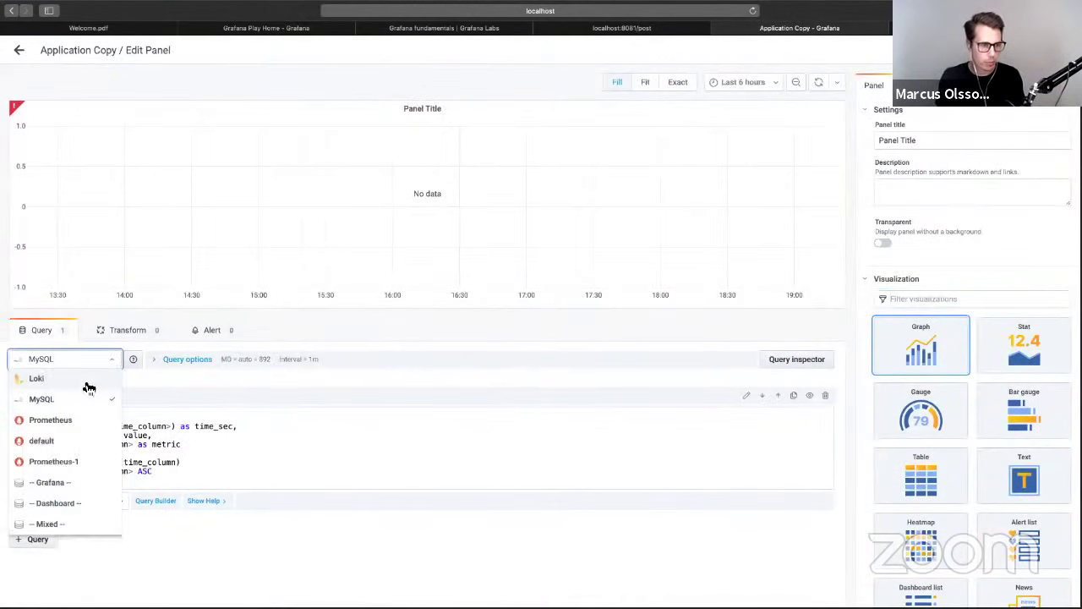
{"action": "left_click", "coordinate": [86, 420]}
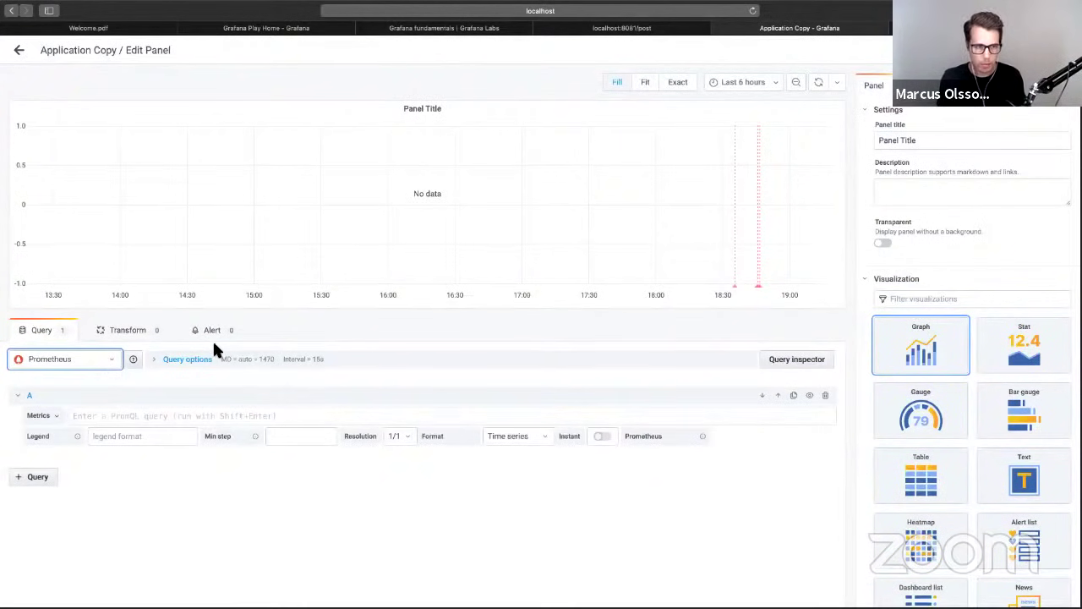
- Create an alert rule for the panel being edited
{"action": "key", "text": "Tab"}
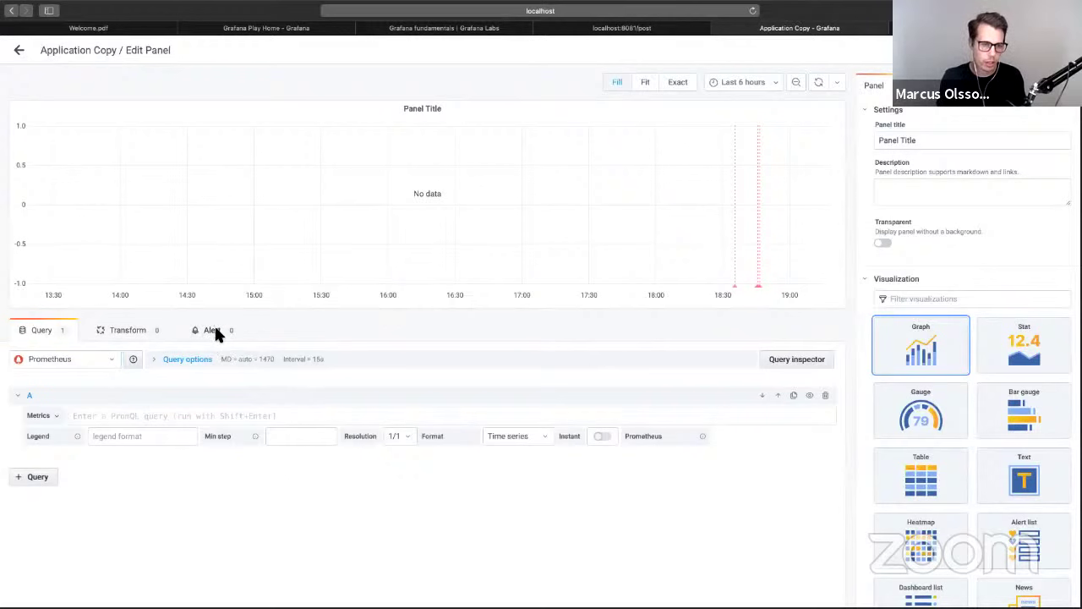
{"action": "left_click", "coordinate": [213, 330]}
{"action": "left_click", "coordinate": [435, 403]}
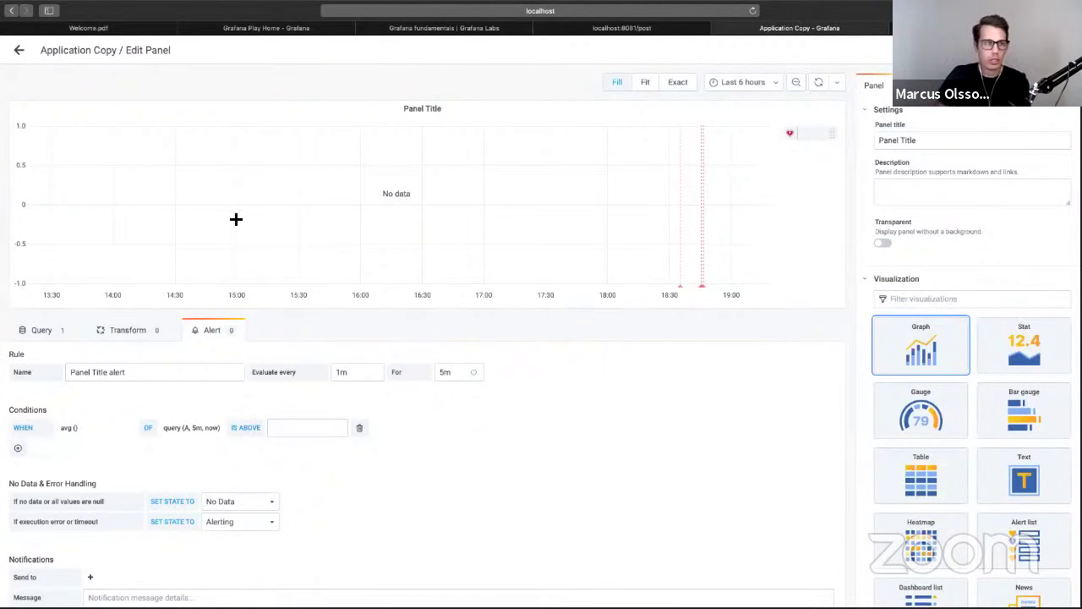
- Return to the Application Copy dashboard and choose an option from its auto-refresh intervals
{"action": "left_click", "coordinate": [20, 52]}
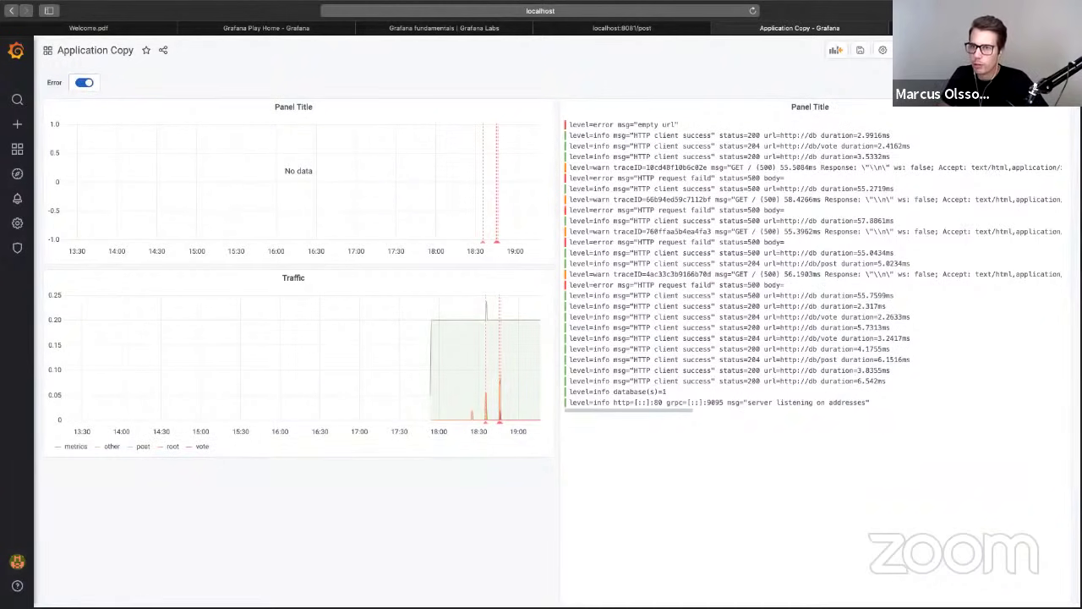
{"action": "left_click", "coordinate": [1048, 50]}
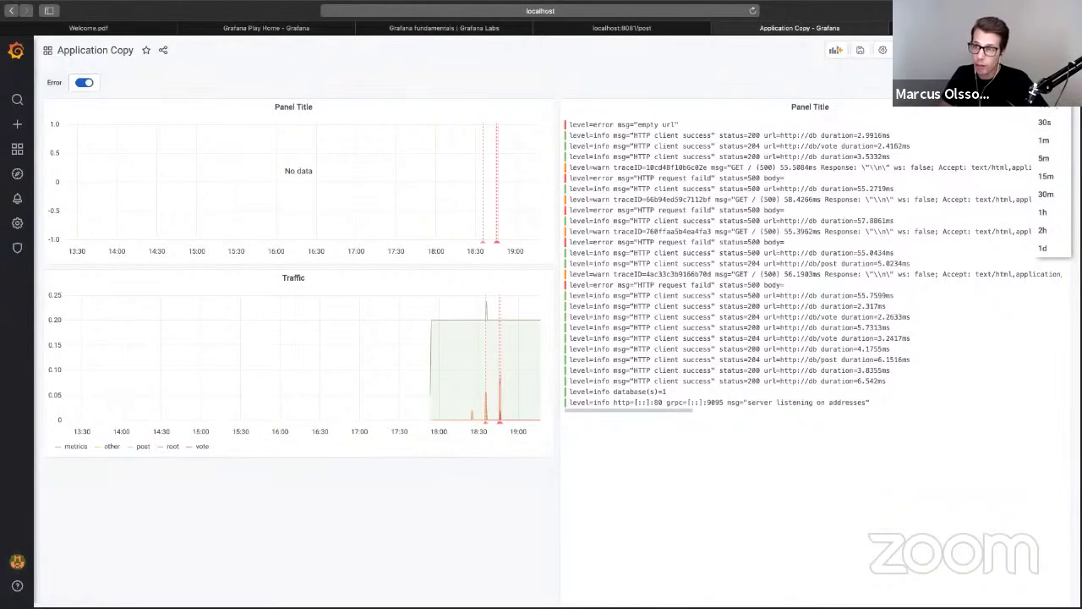
{"action": "left_click", "coordinate": [1044, 87]}
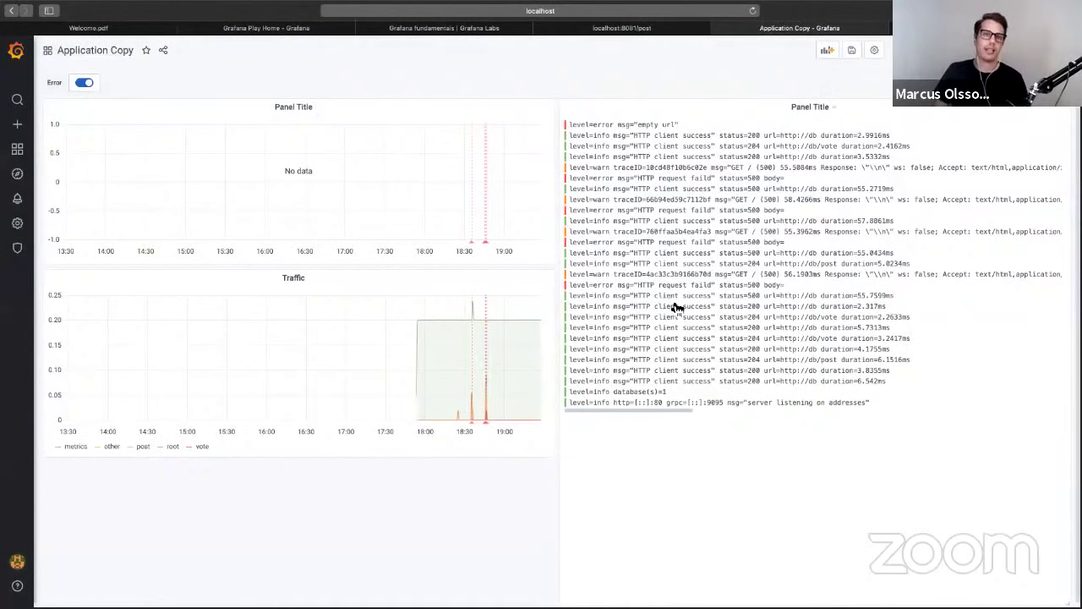
- Leave the Grafana fundamentals tutorial for the Grafana Tutorials overview and look through it to Install Grafana on Raspberry Pi
{"action": "left_click", "coordinate": [495, 29]}
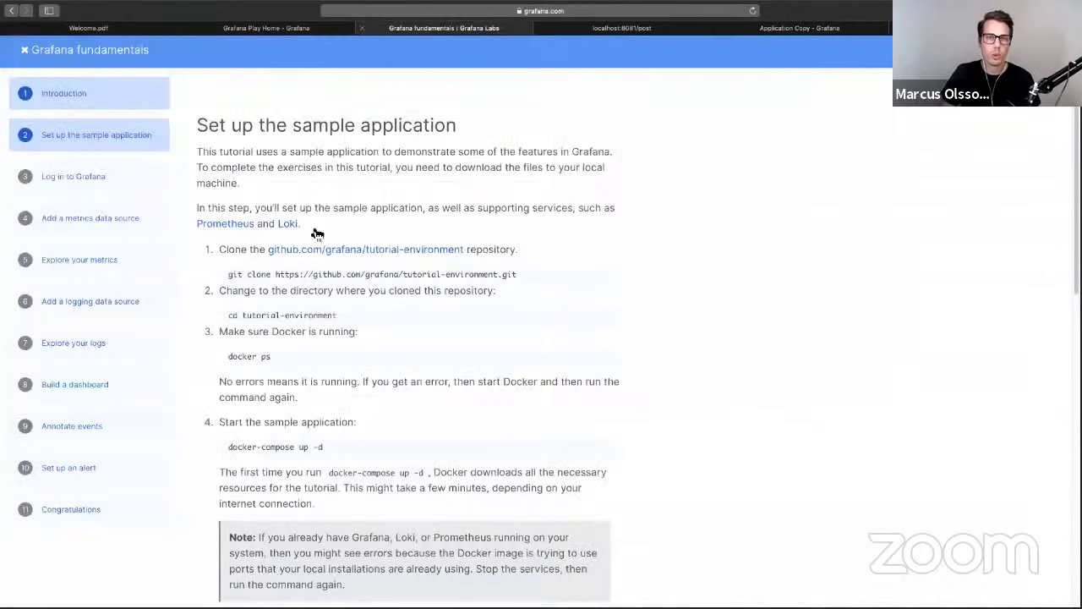
{"action": "left_click", "coordinate": [24, 49]}
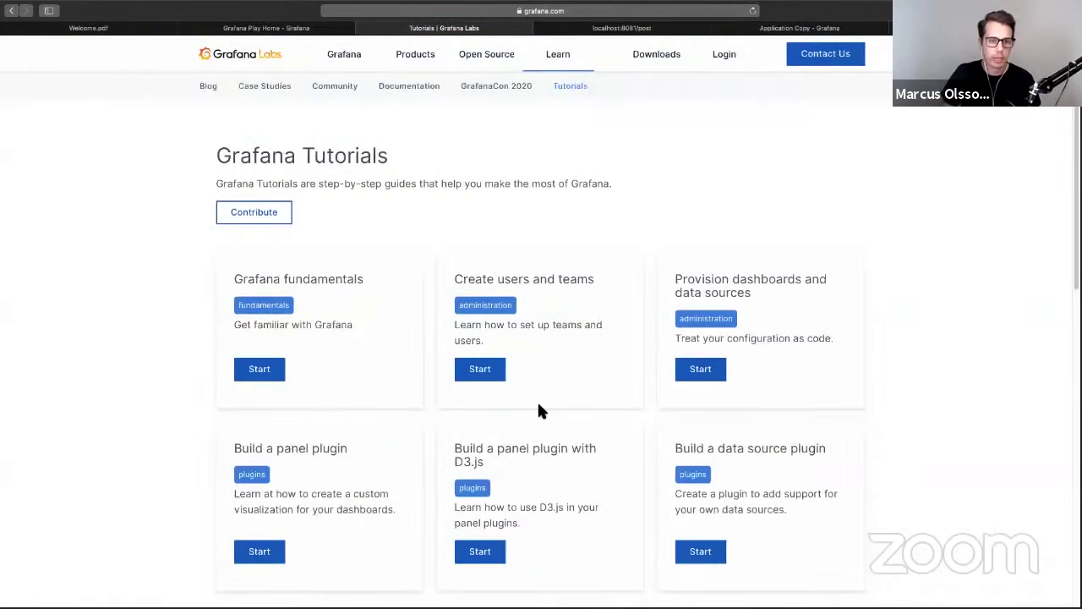
{"action": "scroll", "coordinate": [537, 400], "scroll_direction": "down", "scroll_amount": 5}
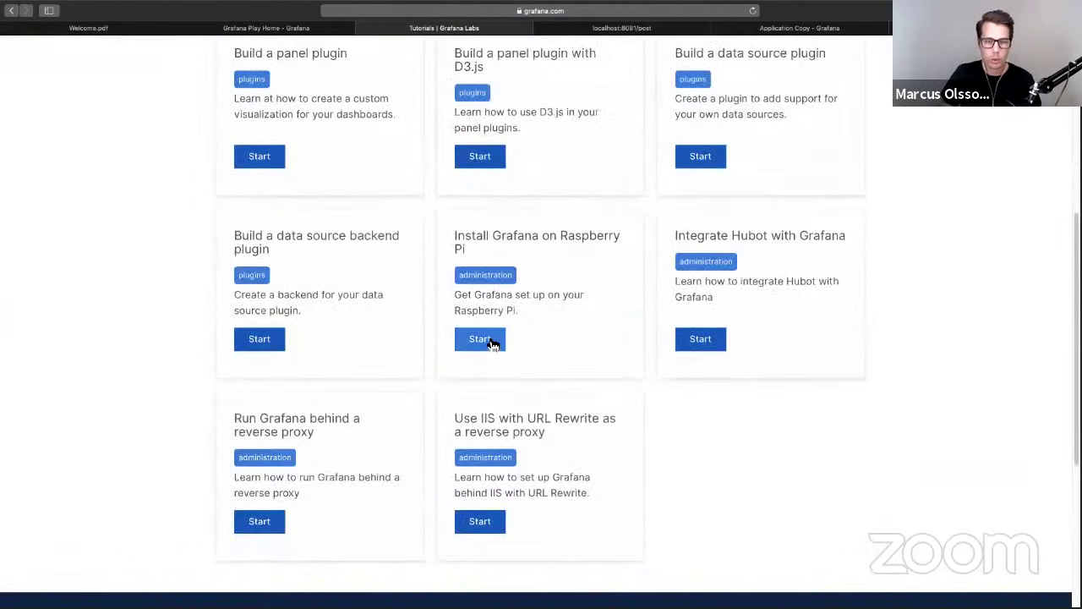
{"action": "left_click_drag", "start_coordinate": [453, 239], "coordinate": [496, 256]}
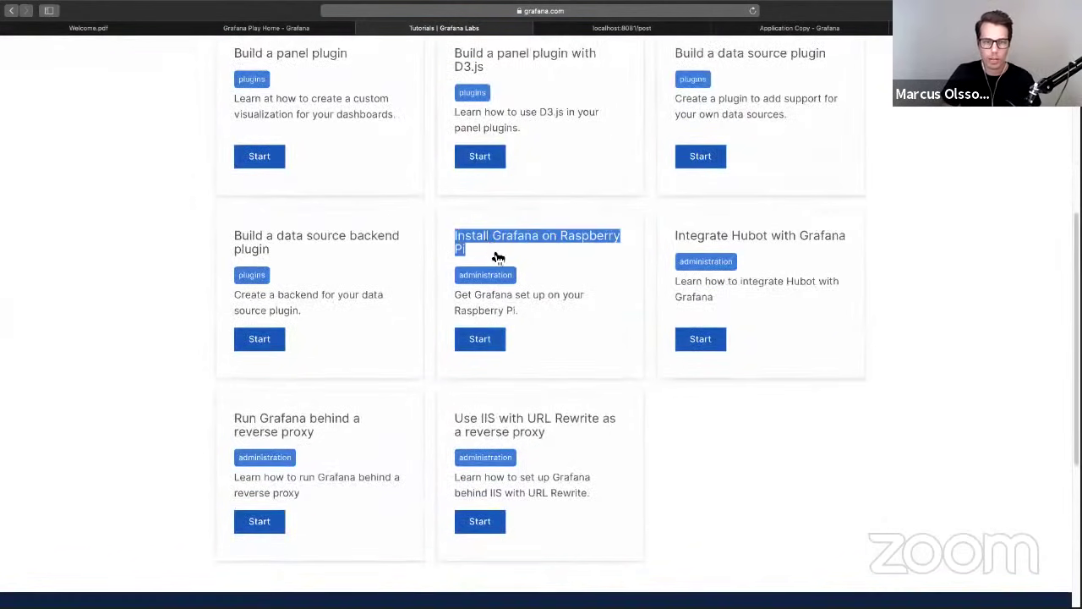